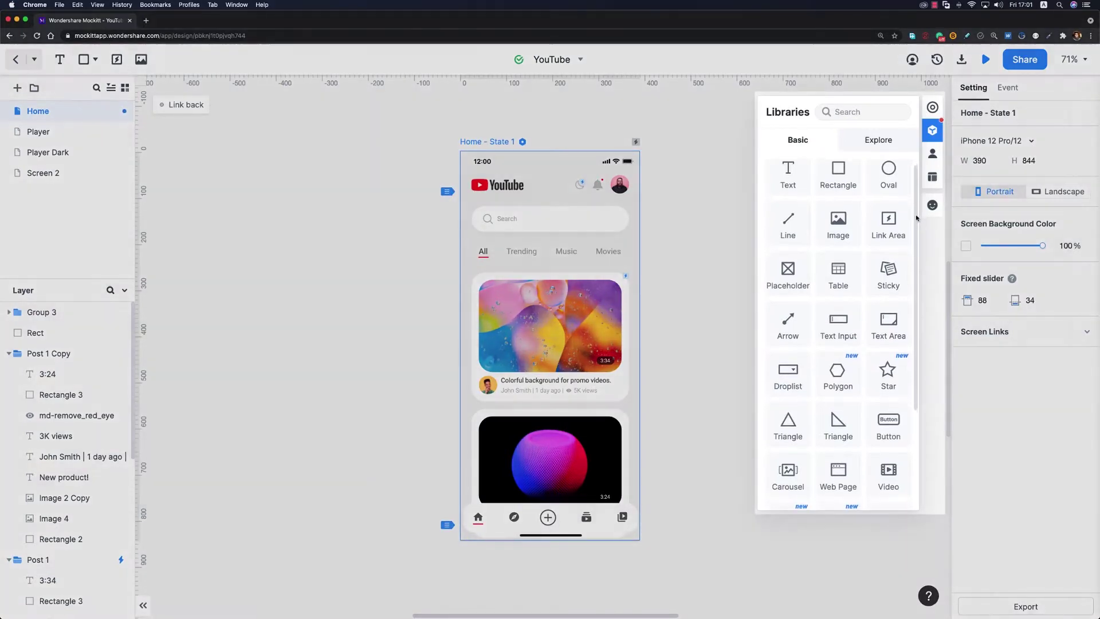
left_click_drag(917, 219, 912, 324)
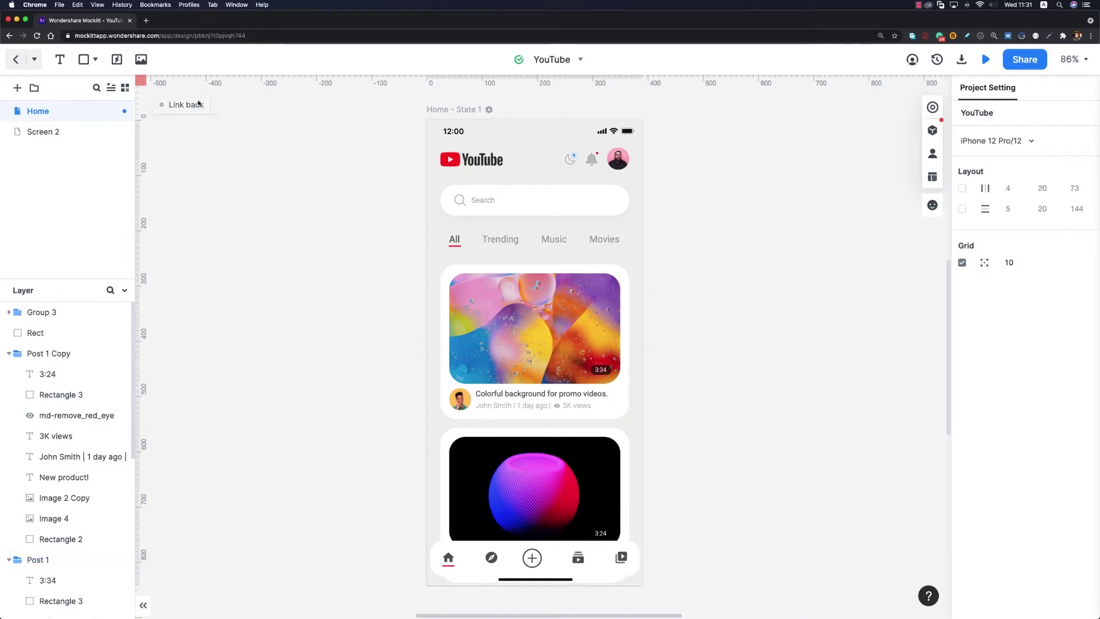
- Duplicate the Home screen and name the copy Player
left_click(121, 132)
left_click(153, 167)
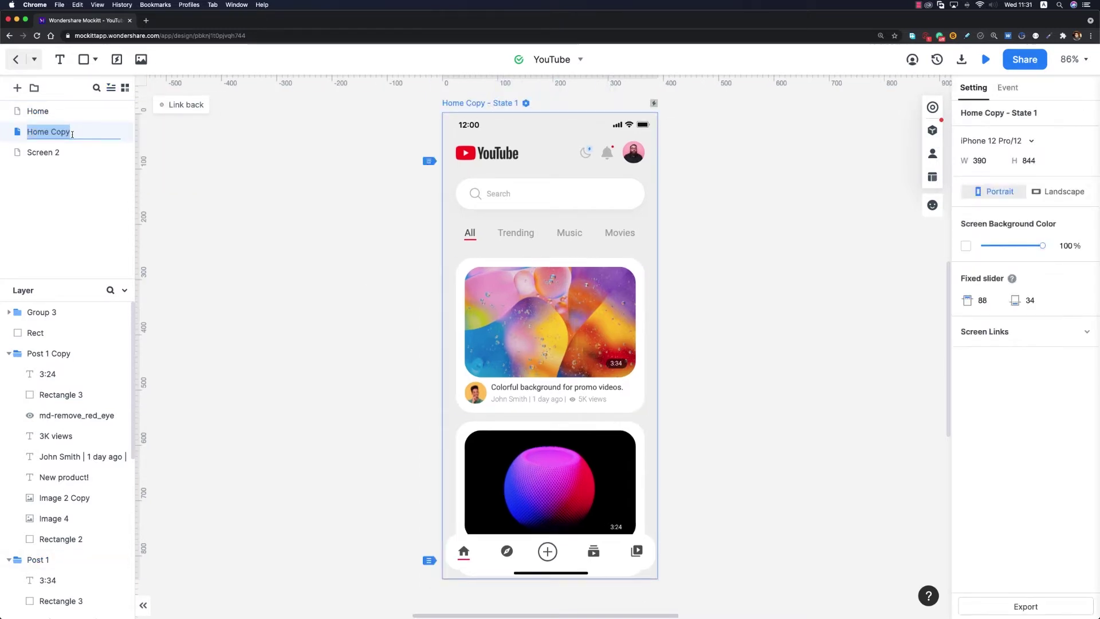
type("Player")
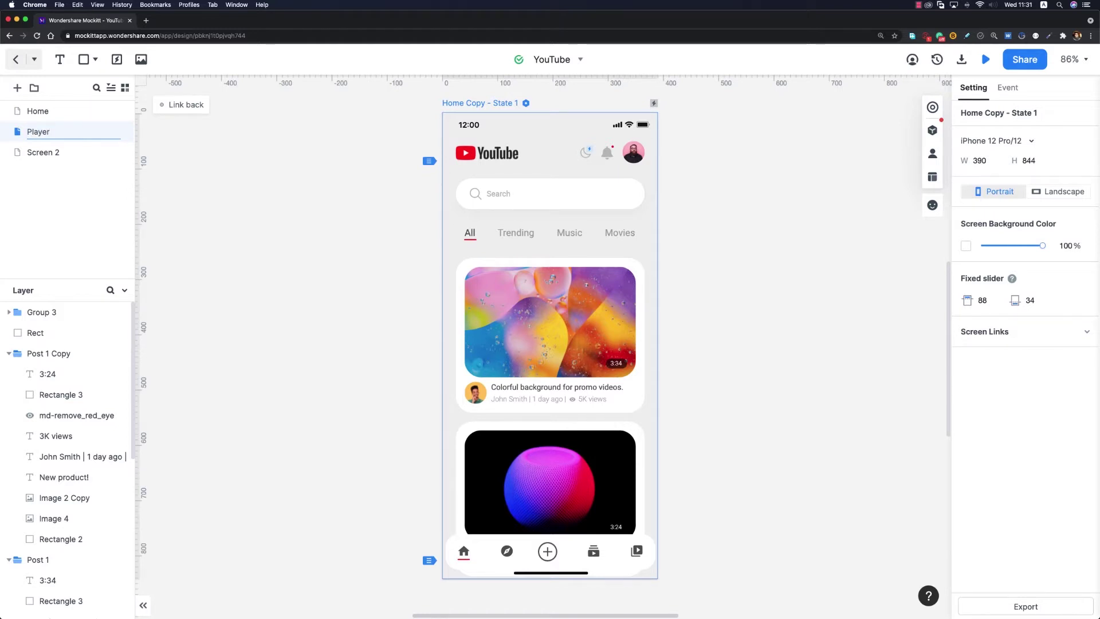
key("Return")
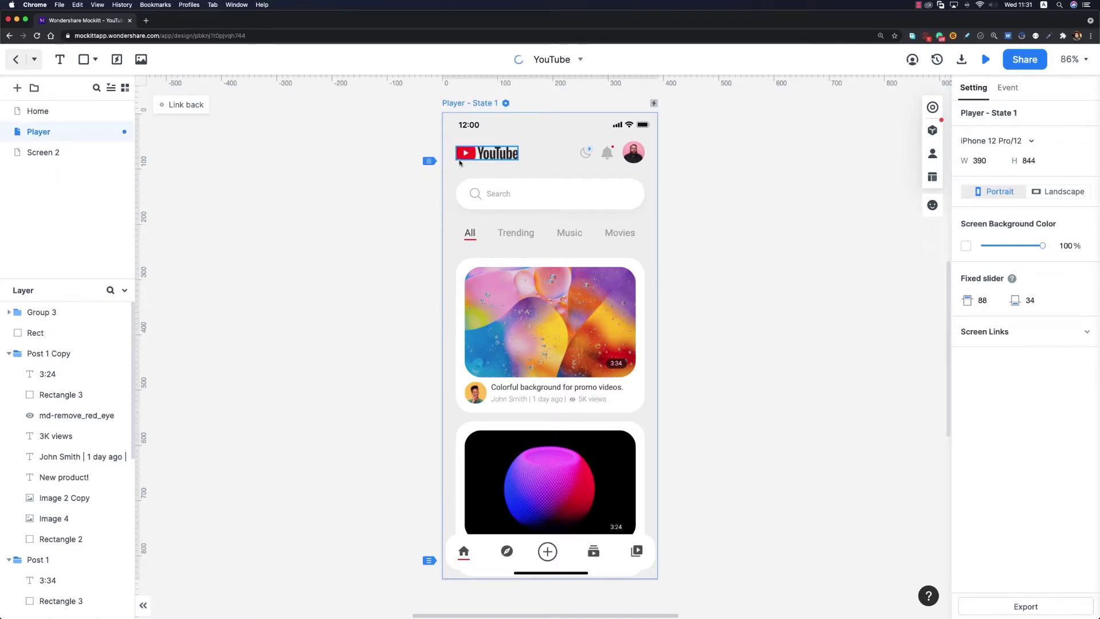
- Delete the YouTube logo, moon icon, notification bell and profile picture from the Player screen's header
left_click(459, 161)
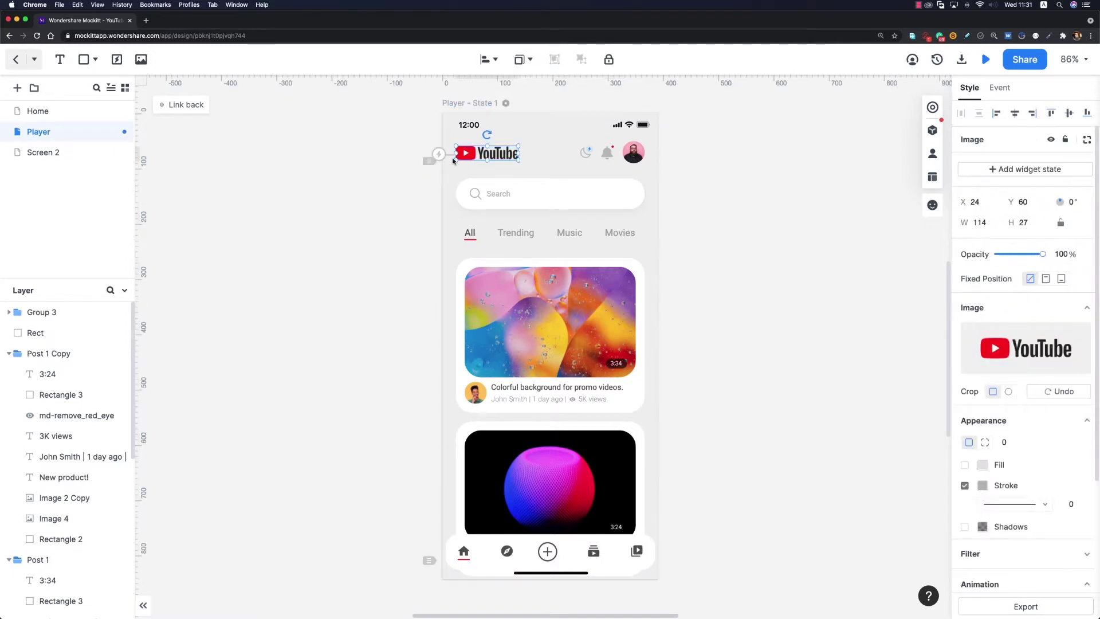
key("Delete")
left_click(585, 153)
key("Delete")
left_click(608, 153)
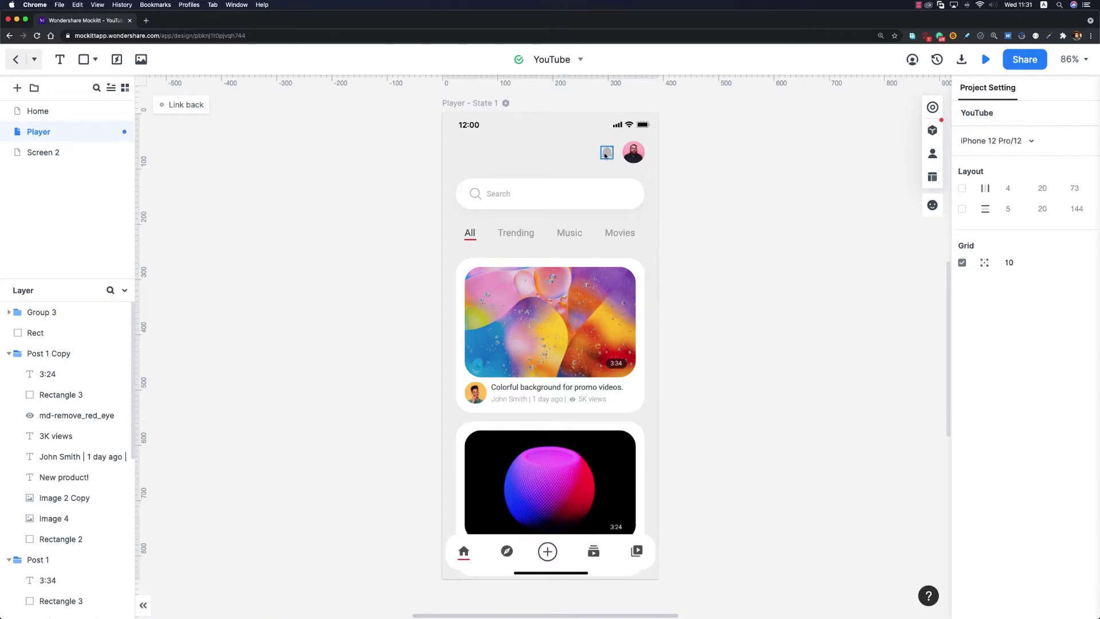
key("Delete")
left_click(633, 152)
key("Delete")
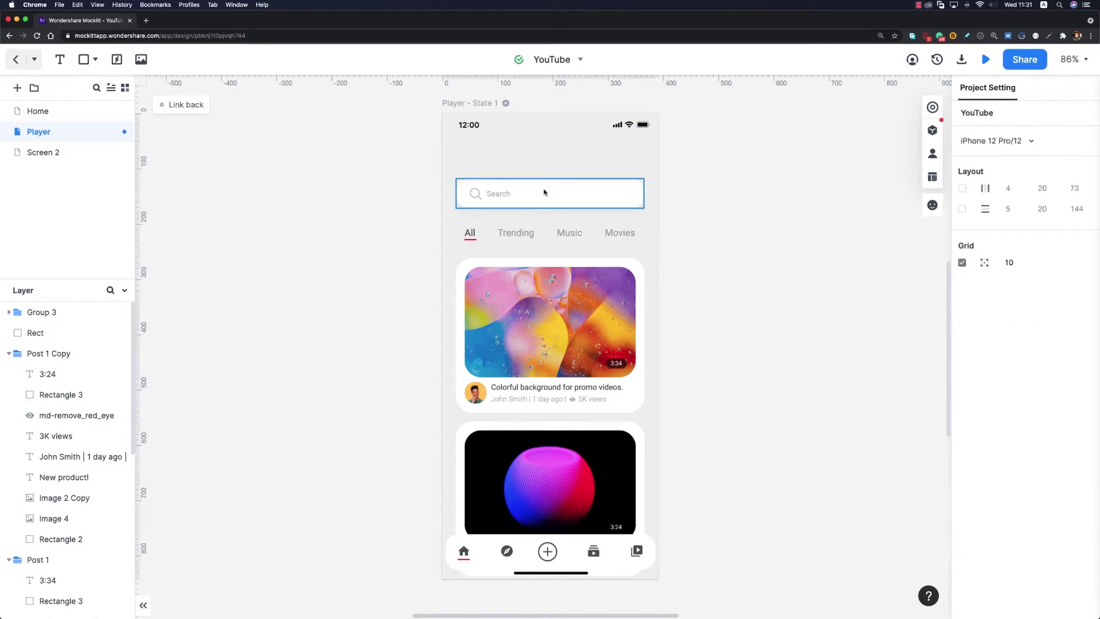
- Delete the search bar and the row of category labels from the Player screen
left_click(545, 193)
key("Delete")
left_click(547, 232)
key("Delete")
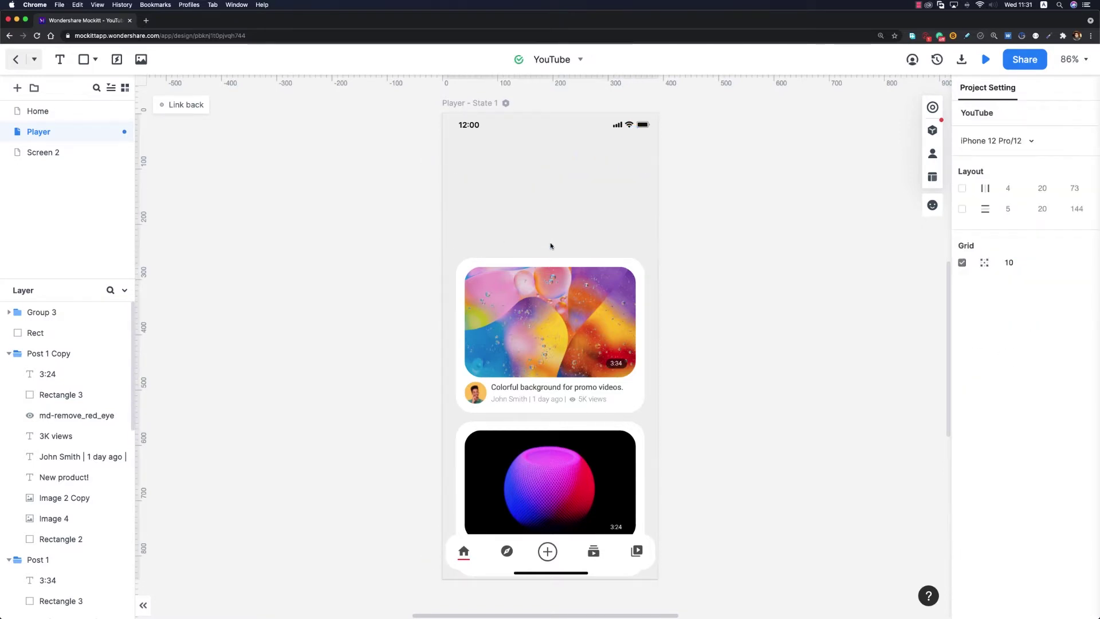
- Delete the navigation bar group and the "New product!" post card from the Player screen
left_click(564, 554)
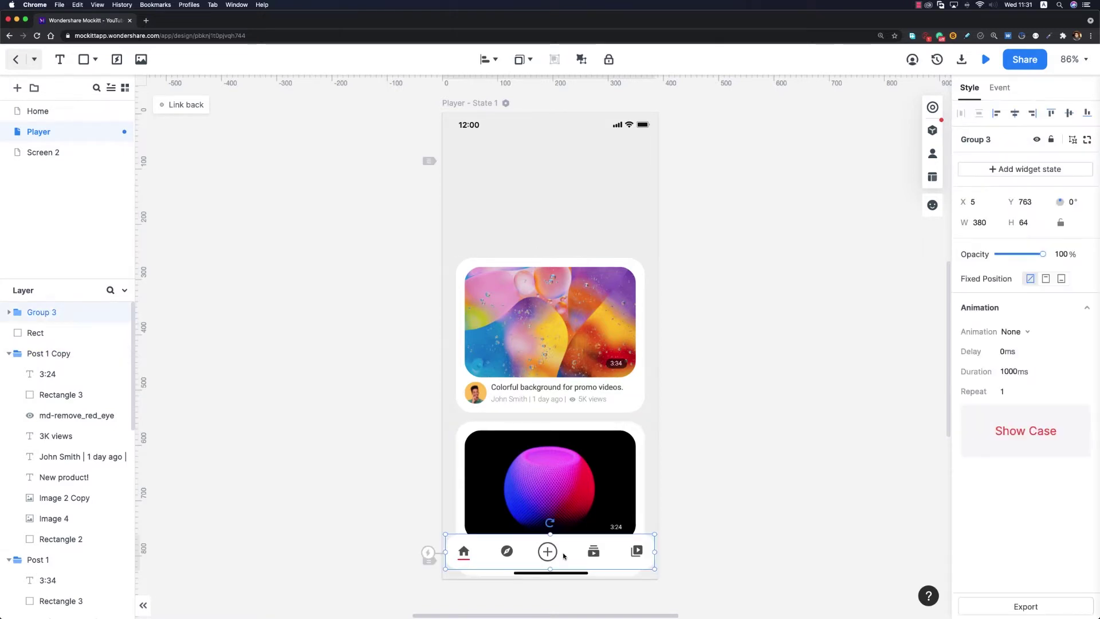
key("Delete")
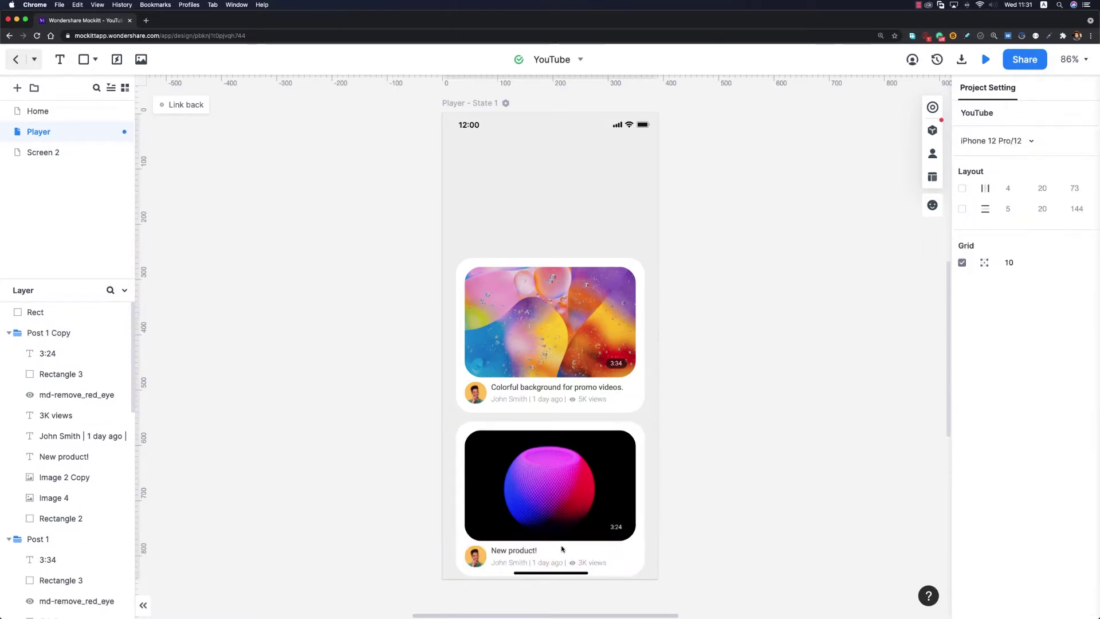
left_click(563, 456)
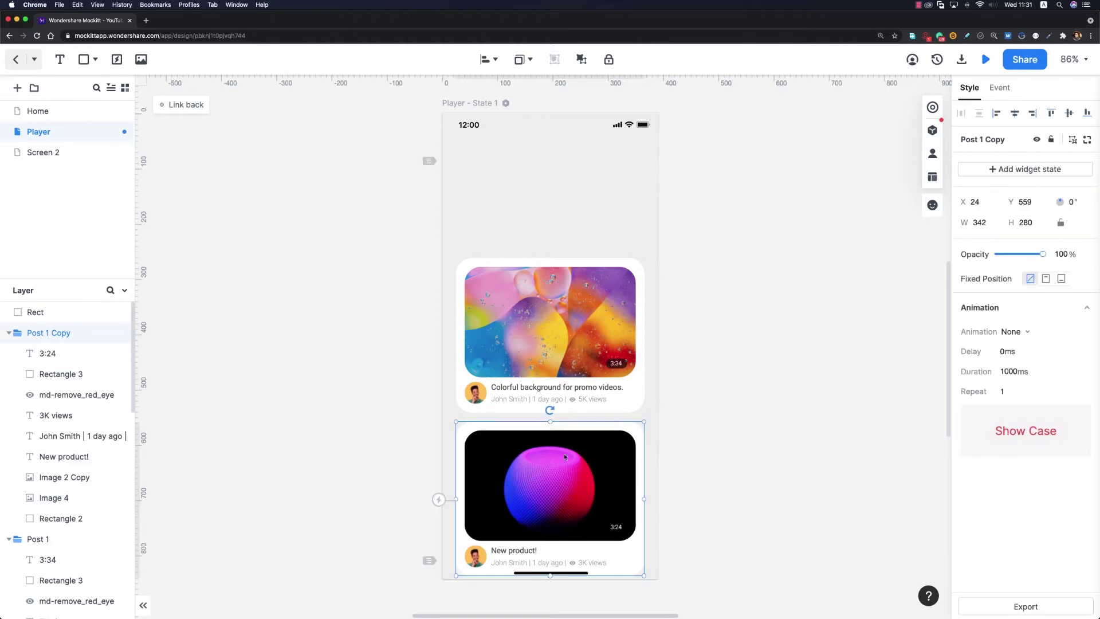
key("Delete")
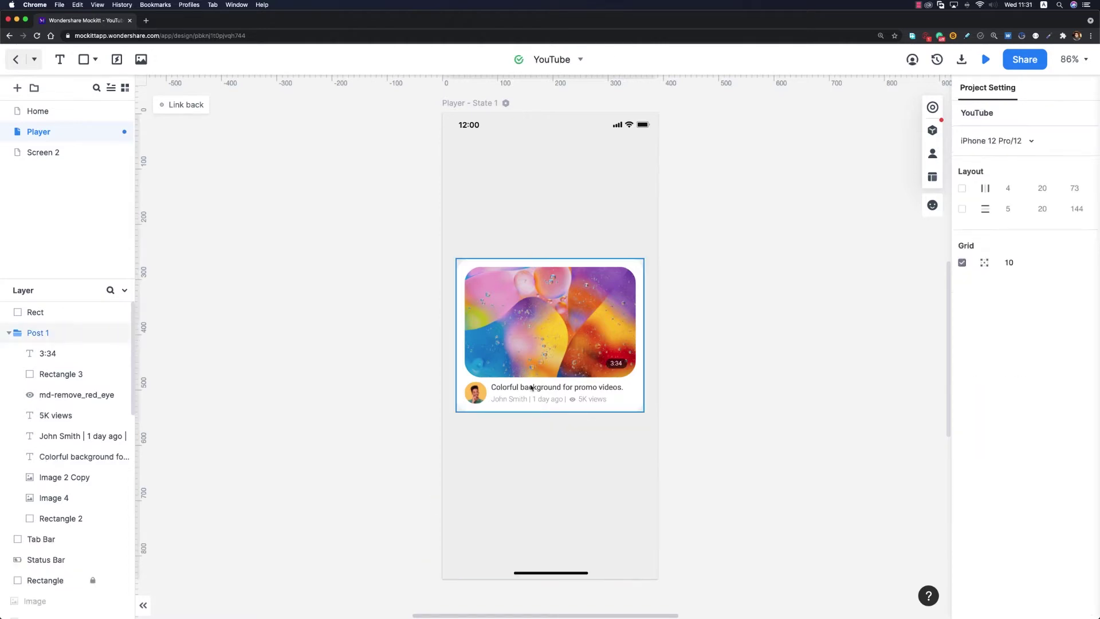
- Move the remaining post card up below the status bar, to X 24, Y 65
left_click(564, 396)
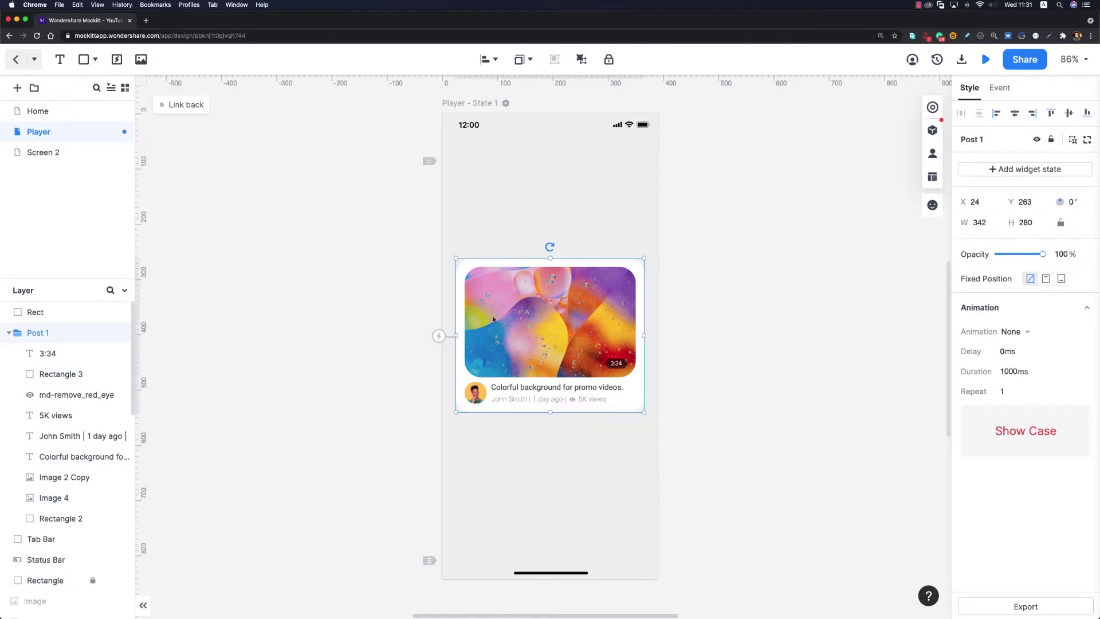
left_click_drag(531, 365, 551, 267)
scroll(551, 268, "up", 5)
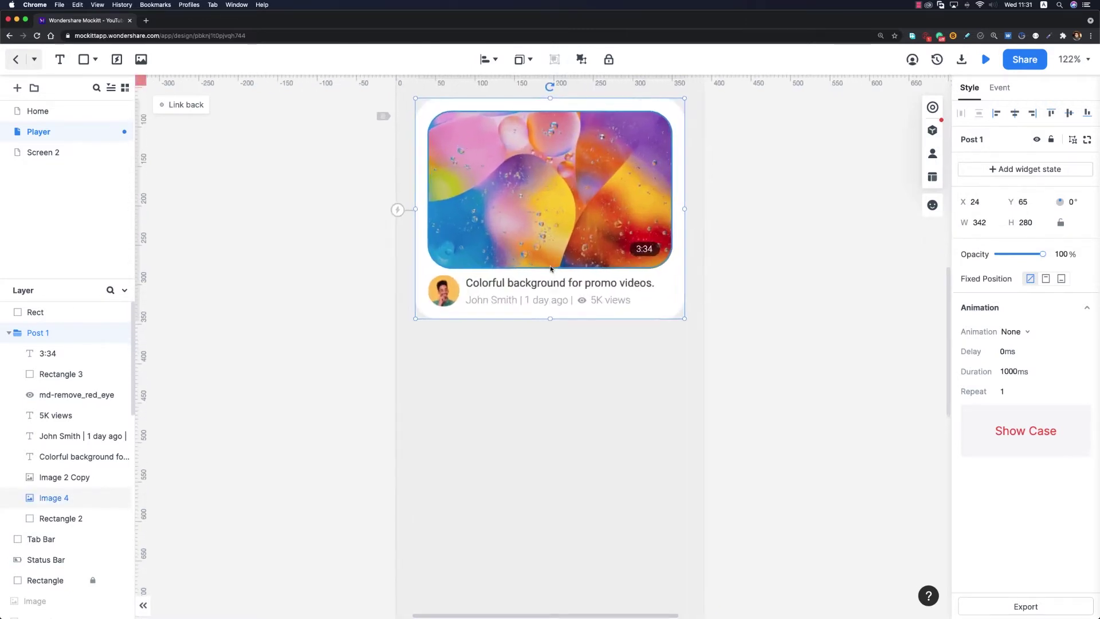
- Resize the post card's white background rectangle to 390 × 346 and move it to X 0, Y 0
double_click(391, 424)
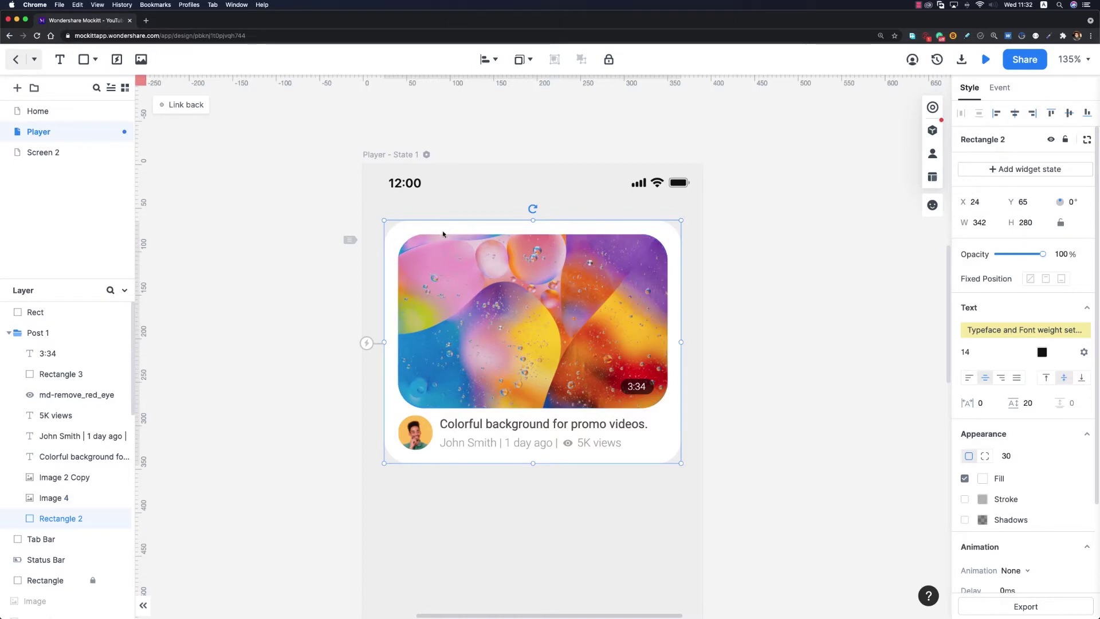
double_click(977, 223)
type("390")
key("Tab")
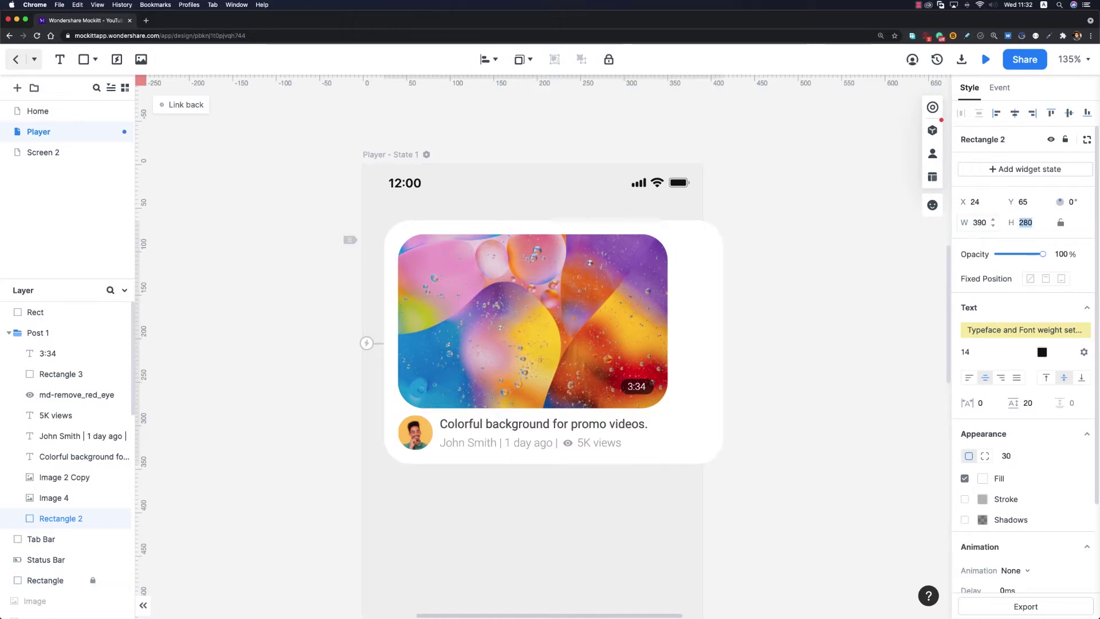
type("34")
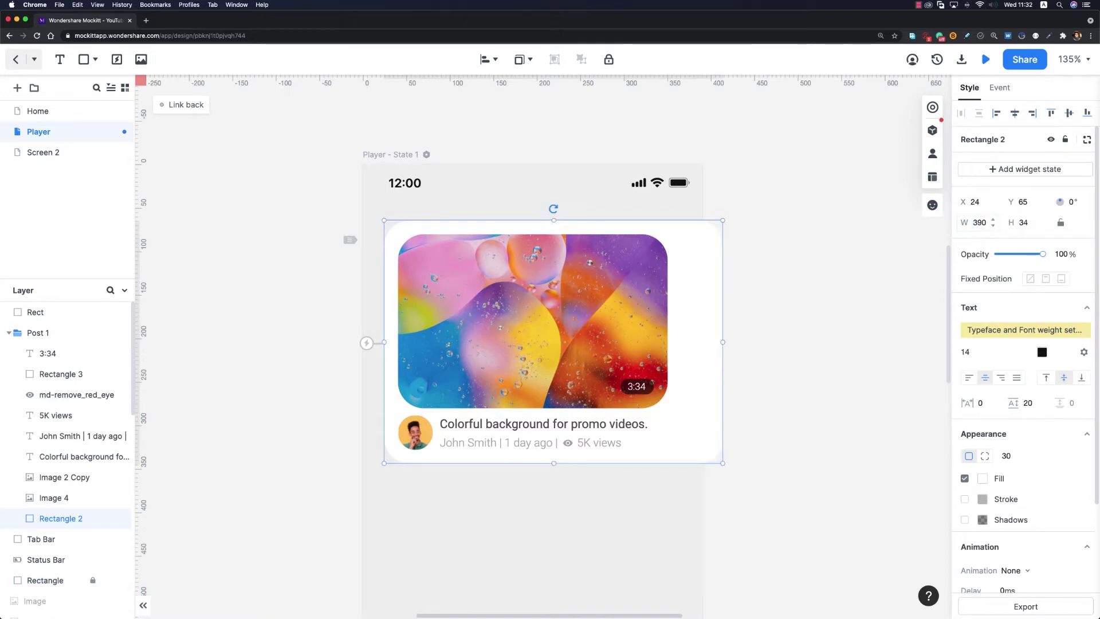
type("6")
key("Return")
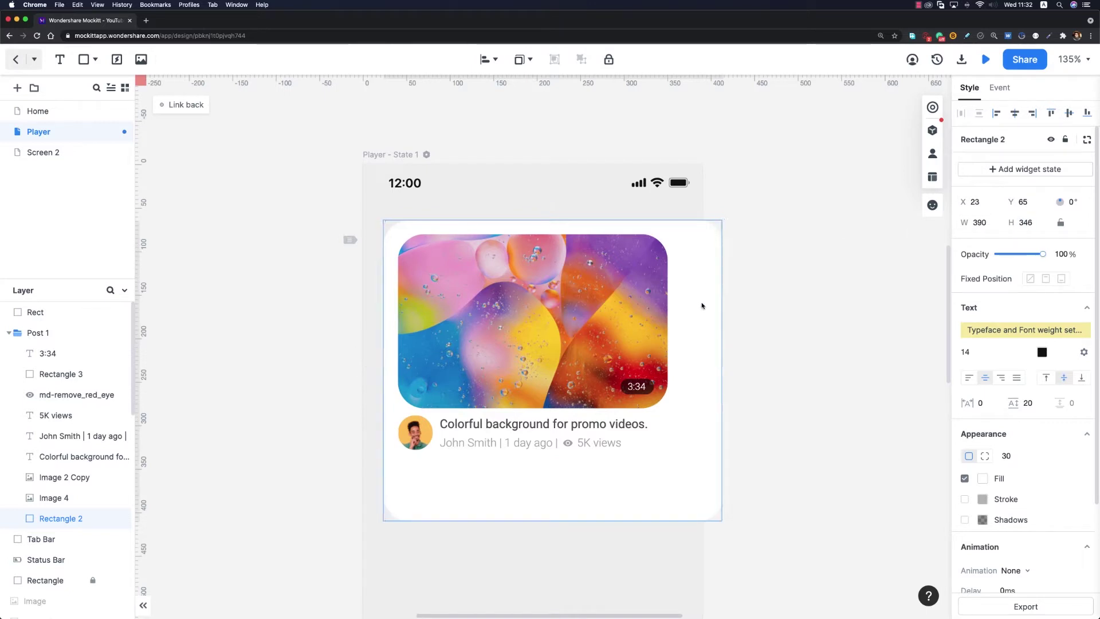
left_click_drag(702, 304, 678, 247)
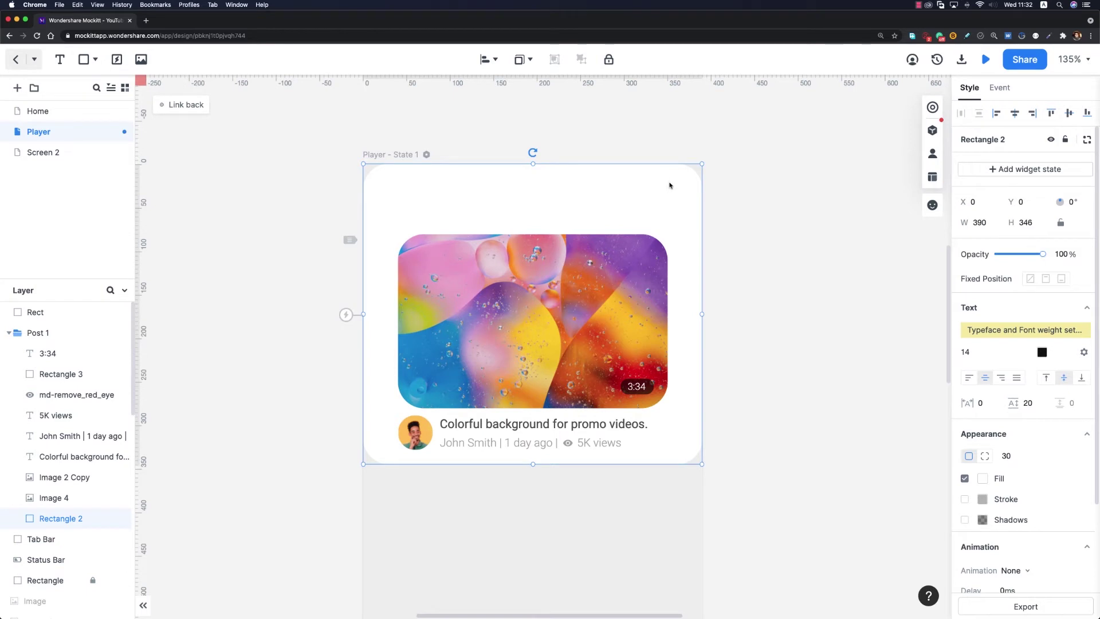
- Give the white background rectangle individual corner radii, setting its two upper corners to 0
left_click(985, 456)
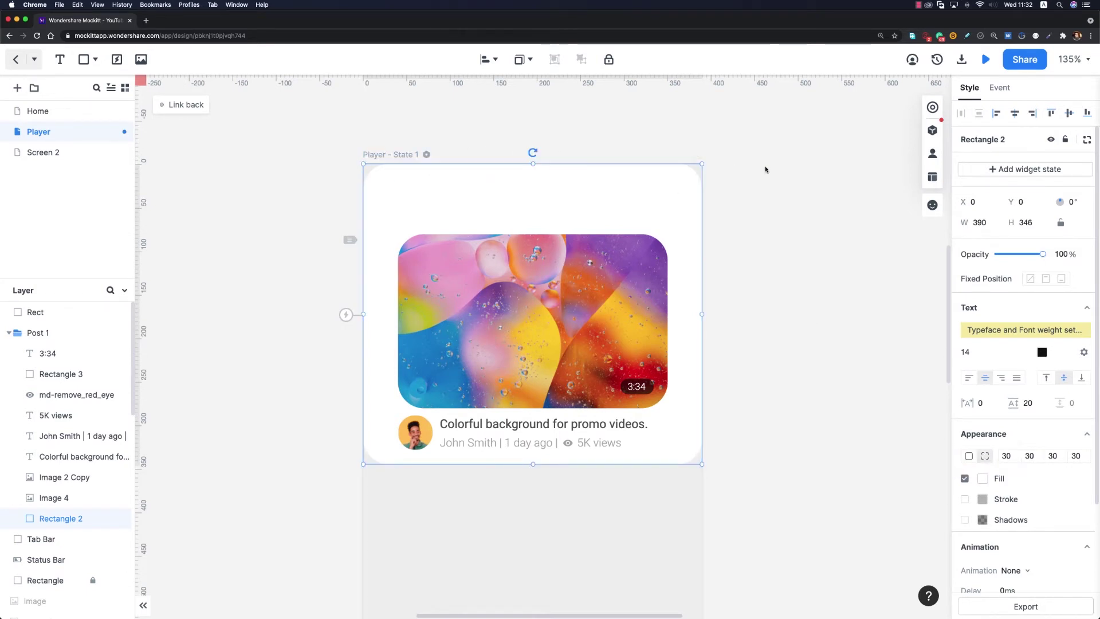
left_click(1009, 456)
type("0")
left_click(813, 337)
left_click(650, 218)
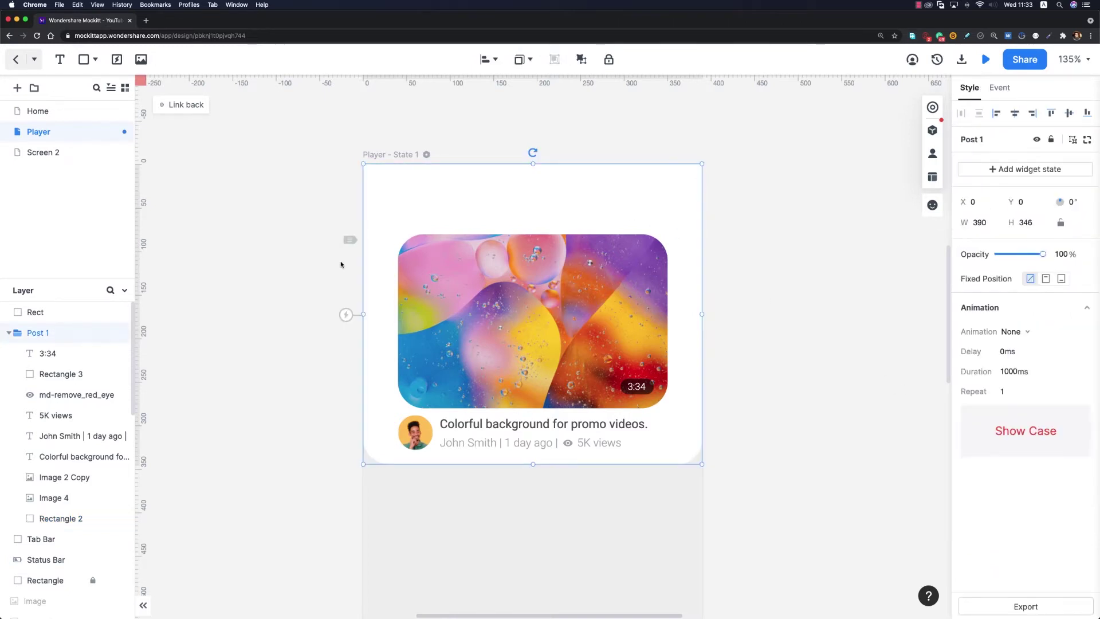
- Move the Rectangle 2 layer out of the Post 1 group to directly below the Status Bar layer
double_click(393, 201)
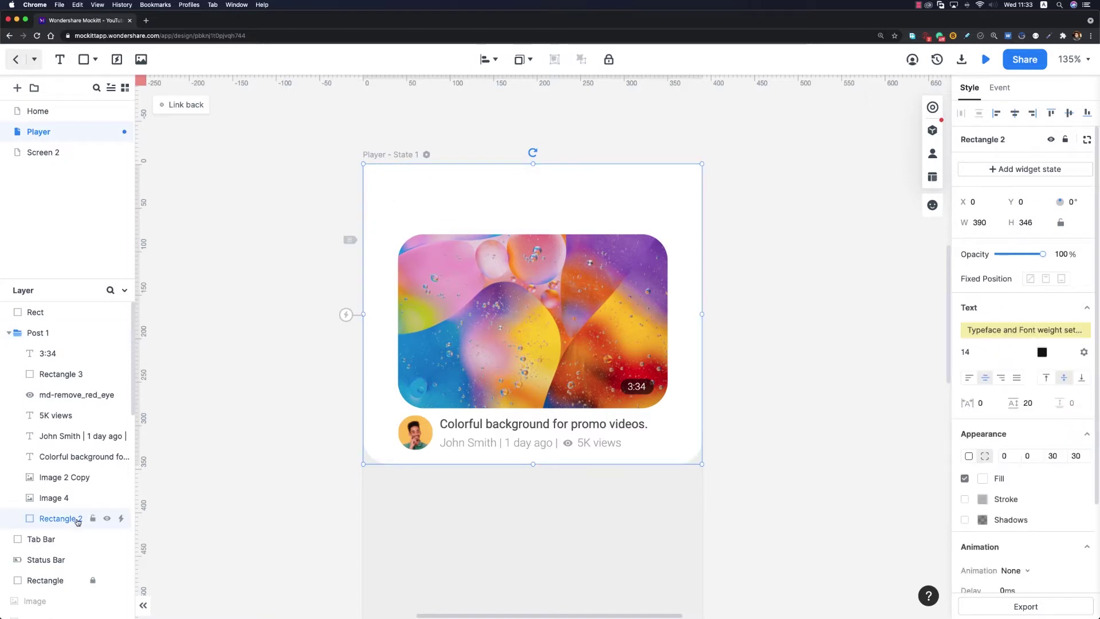
left_click_drag(75, 522, 67, 570)
left_click(417, 518)
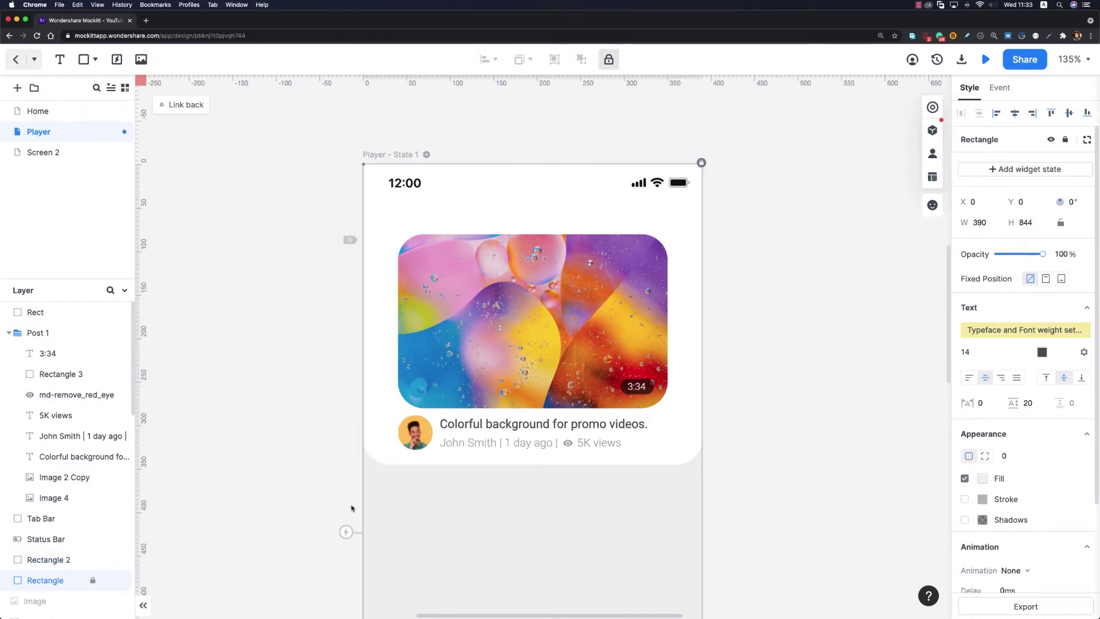
- Delete the colorful thumbnail image and the 3:34 duration badge from the post
left_click(475, 366)
left_click(475, 366)
key("Delete")
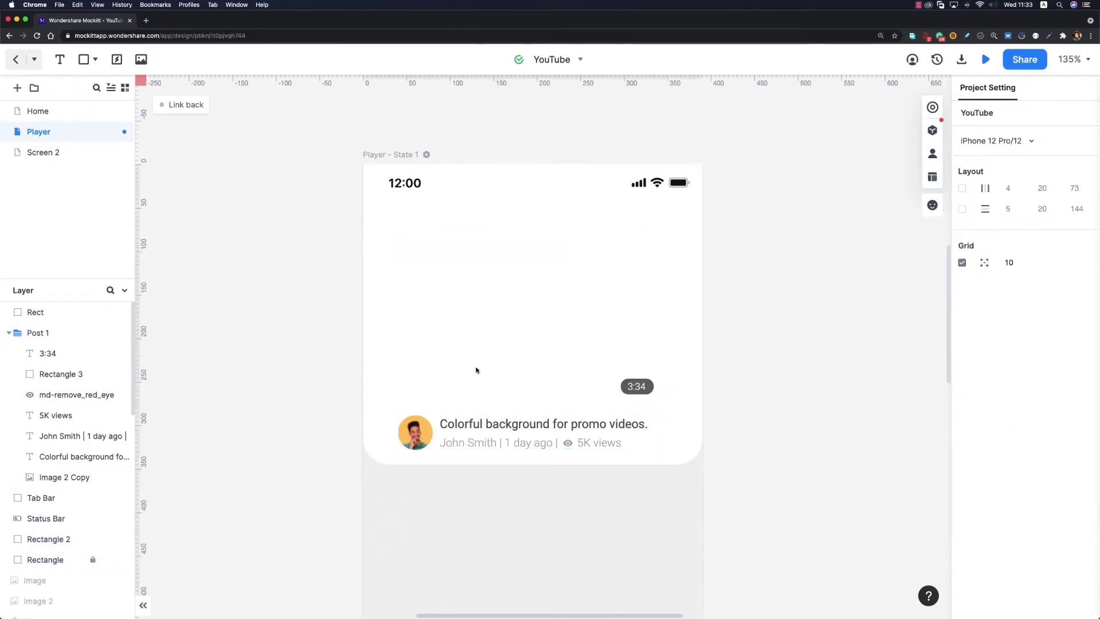
left_click(643, 386)
left_click(653, 388, "shift")
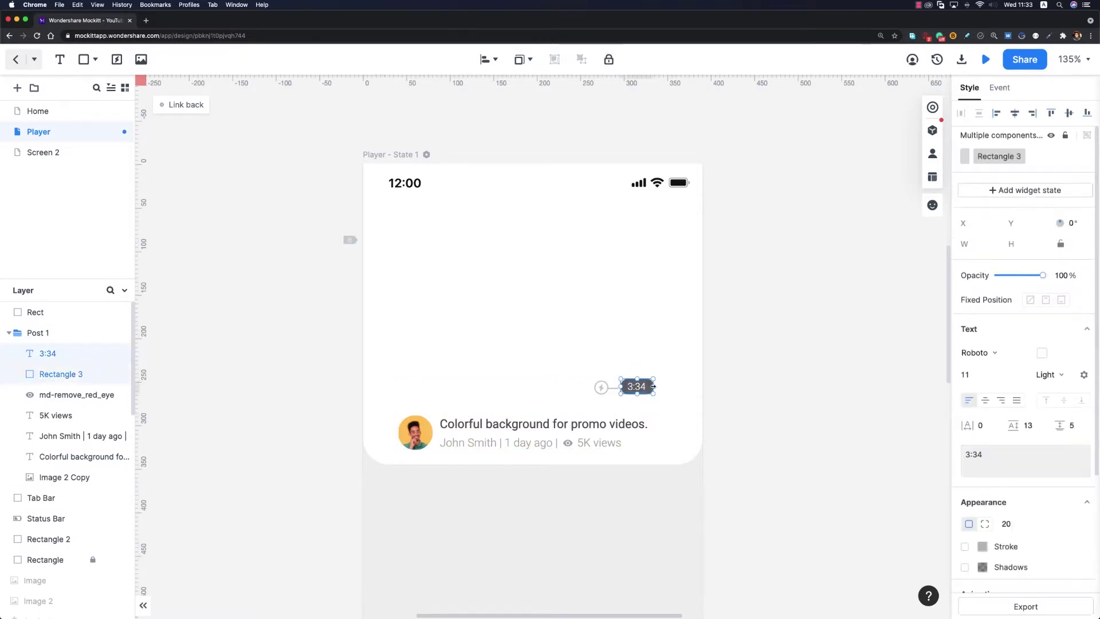
key("Delete")
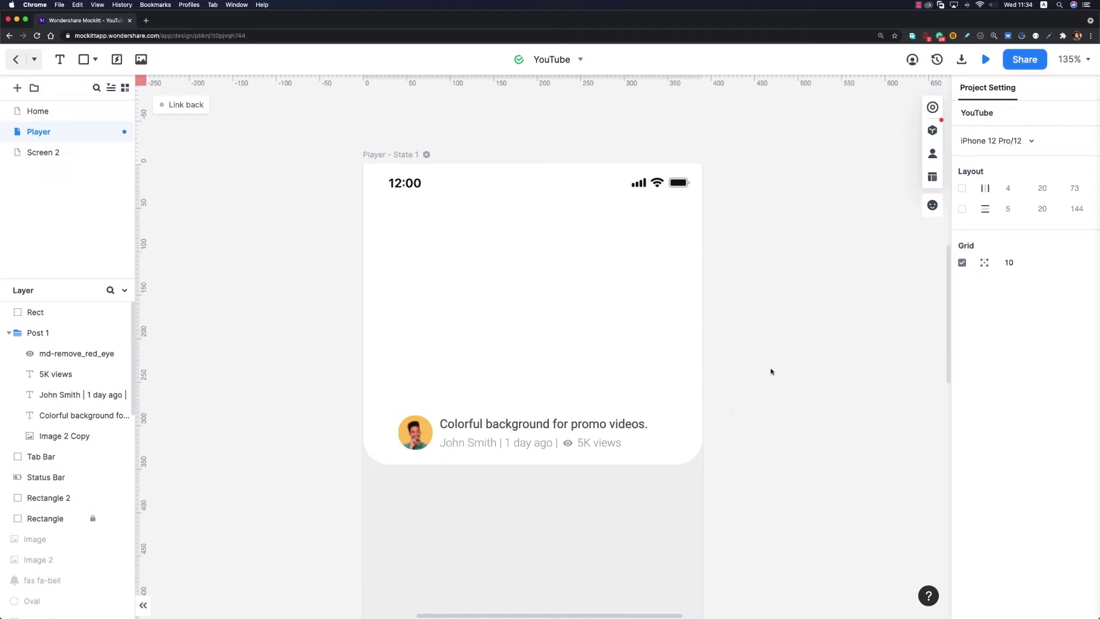
- Add a Video widget from the basic library above the video title, at about X 40, Y 62
left_click(932, 133)
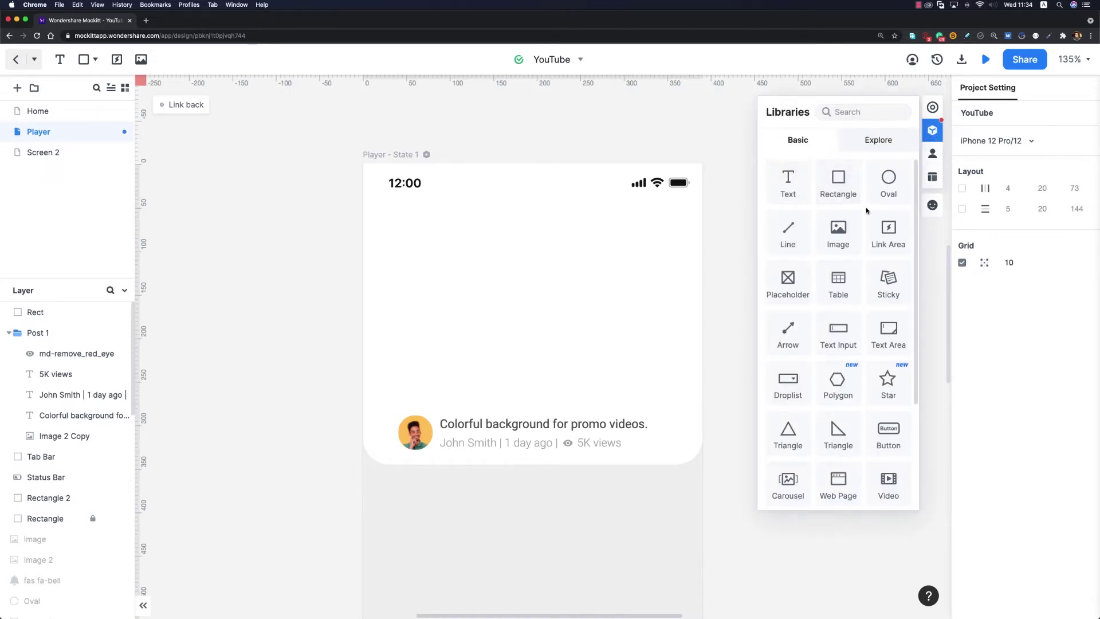
scroll(866, 211, "down", 5)
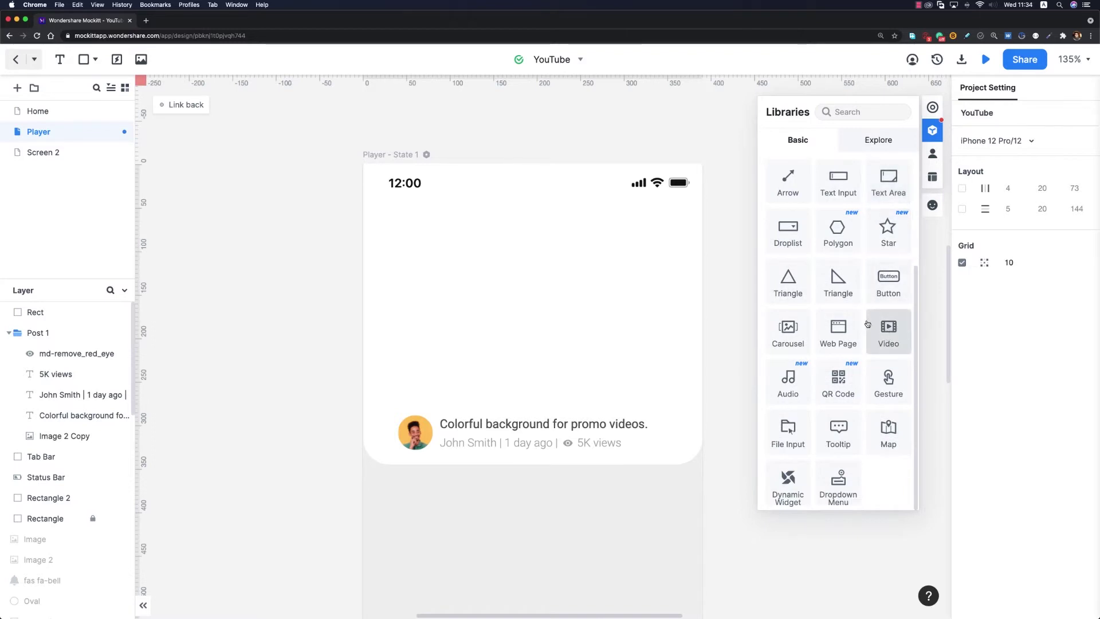
left_click_drag(888, 331, 539, 298)
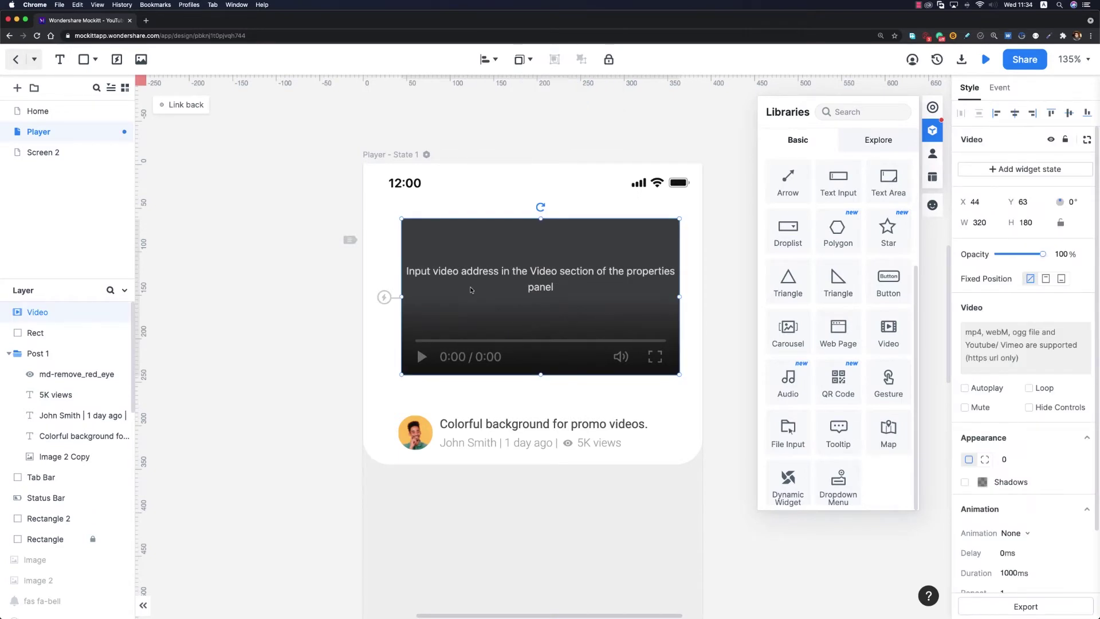
left_click(933, 130)
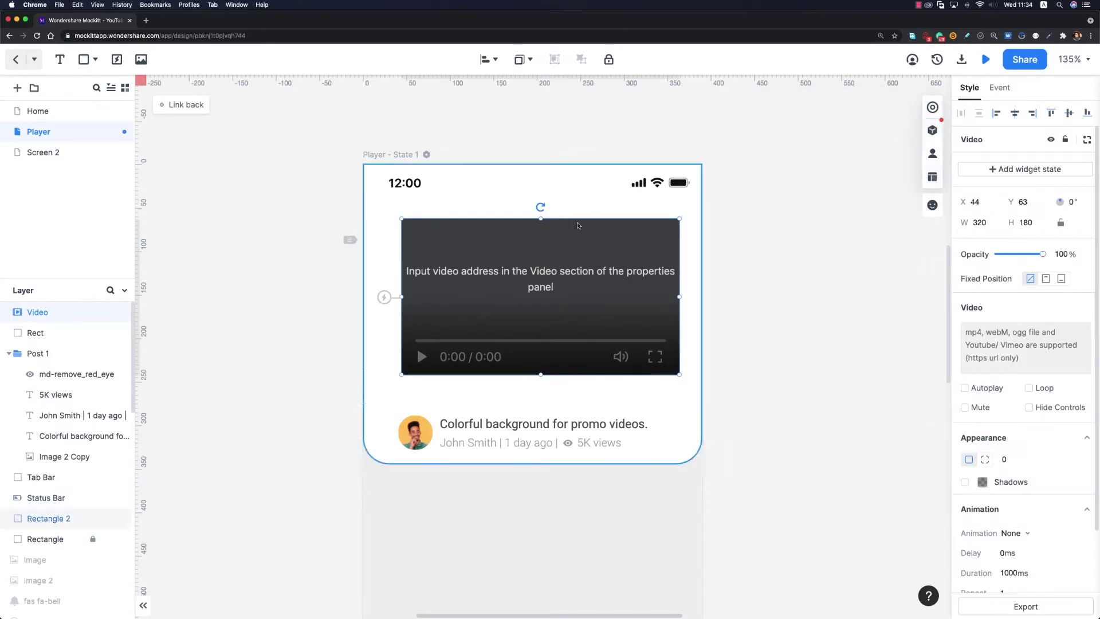
left_click_drag(564, 254, 561, 253)
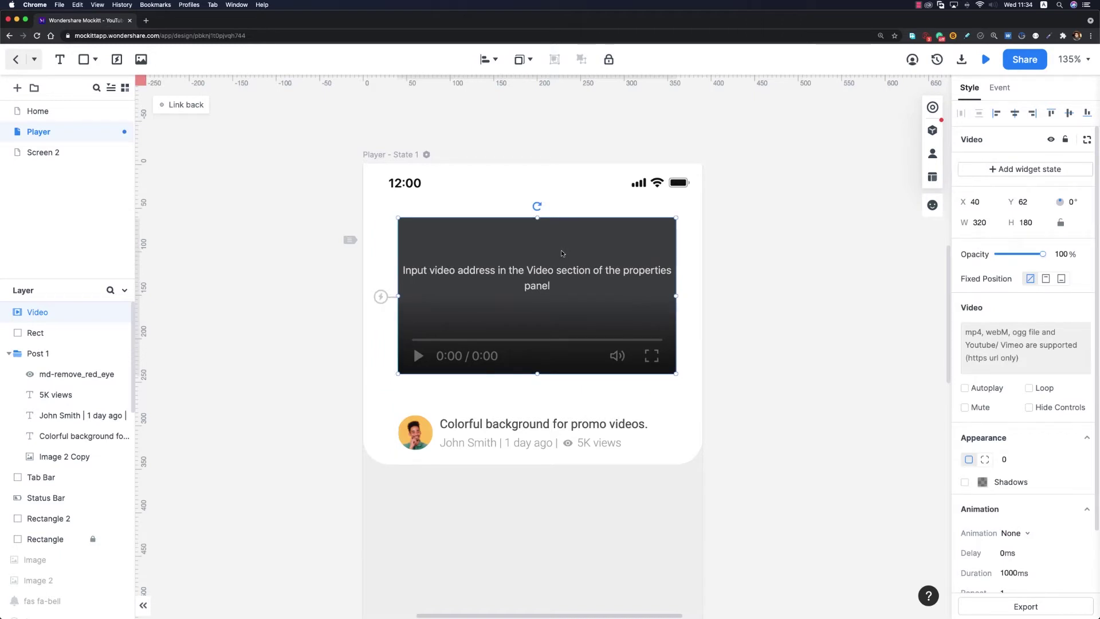
- Set the video widget's size to 342 wide by 220 high
left_click(980, 223)
type("342")
key("Tab")
type("2")
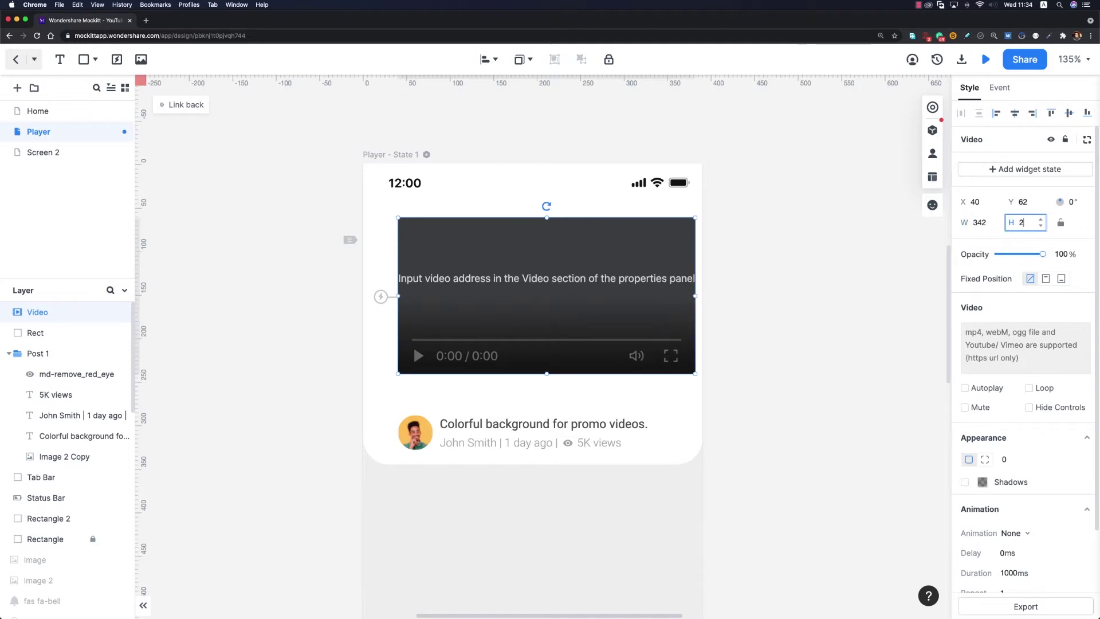
type("20")
key("Return")
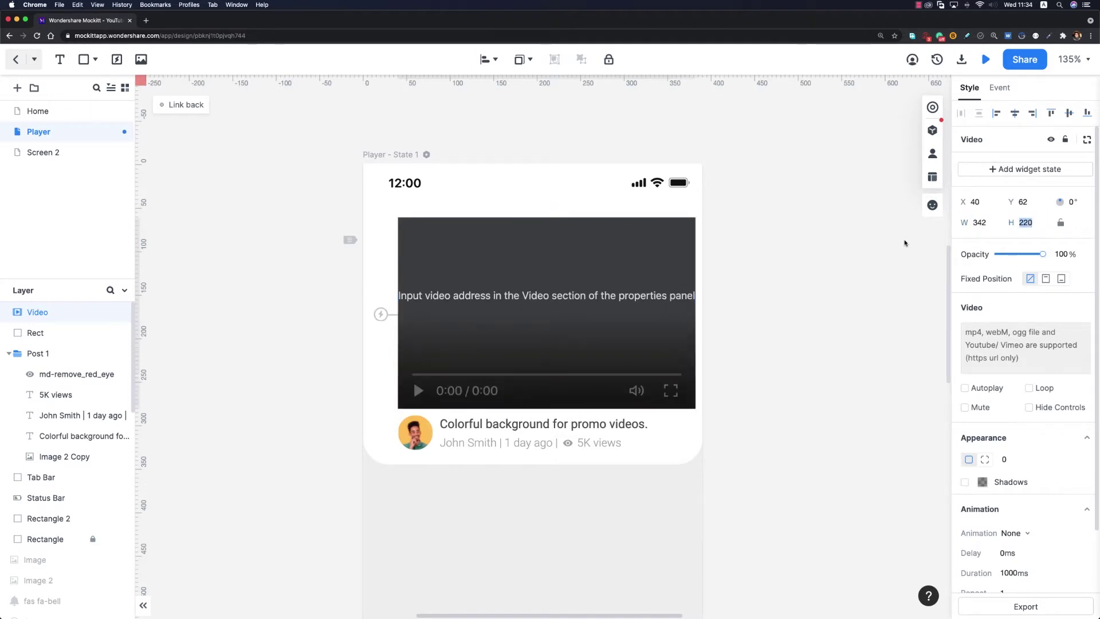
- Position the video widget at X 24, Y 54 and set its corner radius to 20
left_click_drag(625, 288, 608, 279)
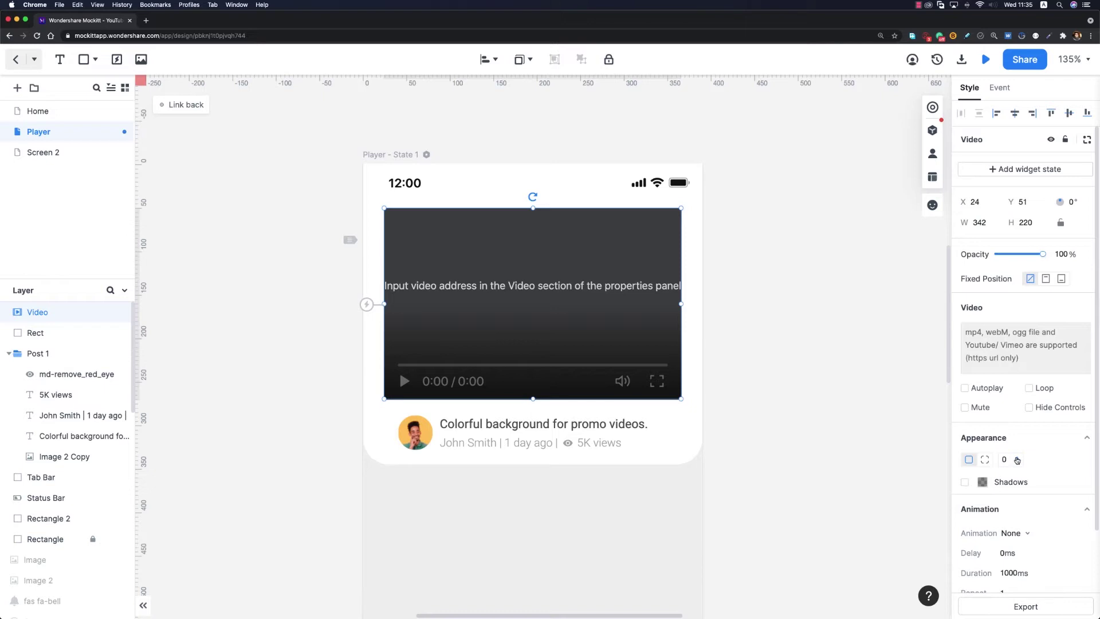
left_click_drag(1017, 460, 1032, 460)
left_click_drag(607, 290, 608, 287)
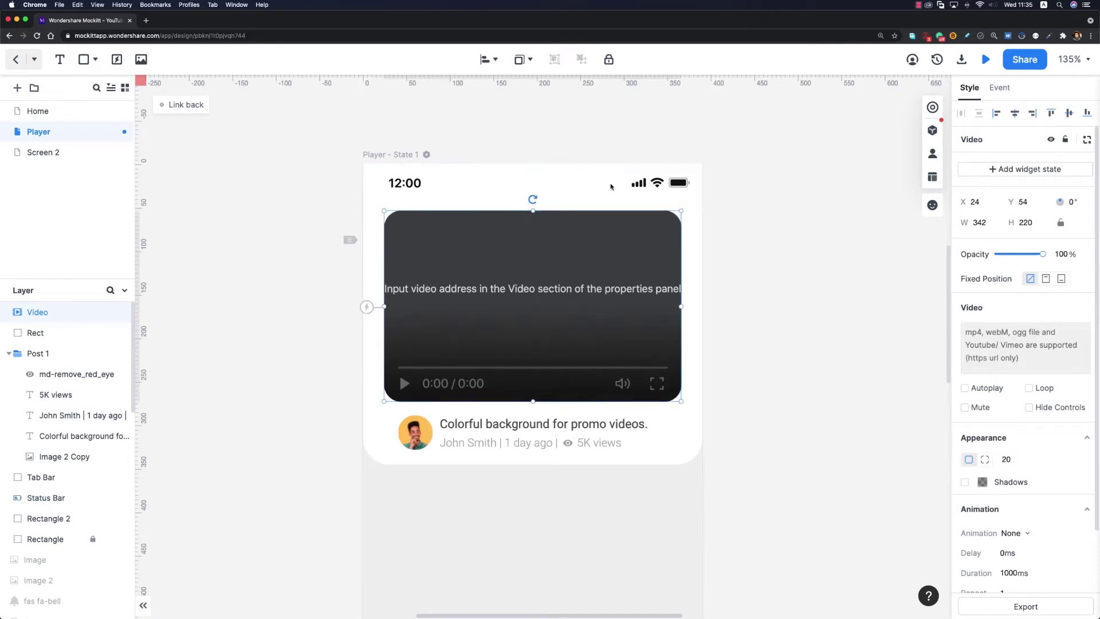
- Nudge the video widget down to Y 55
key("shift+Down")
left_click(833, 293)
- Move the post's avatar and title group to X 24, keeping it at Y 289, in line with the video's edge
scroll(754, 346, "down", 3)
scroll(754, 346, "left", 2)
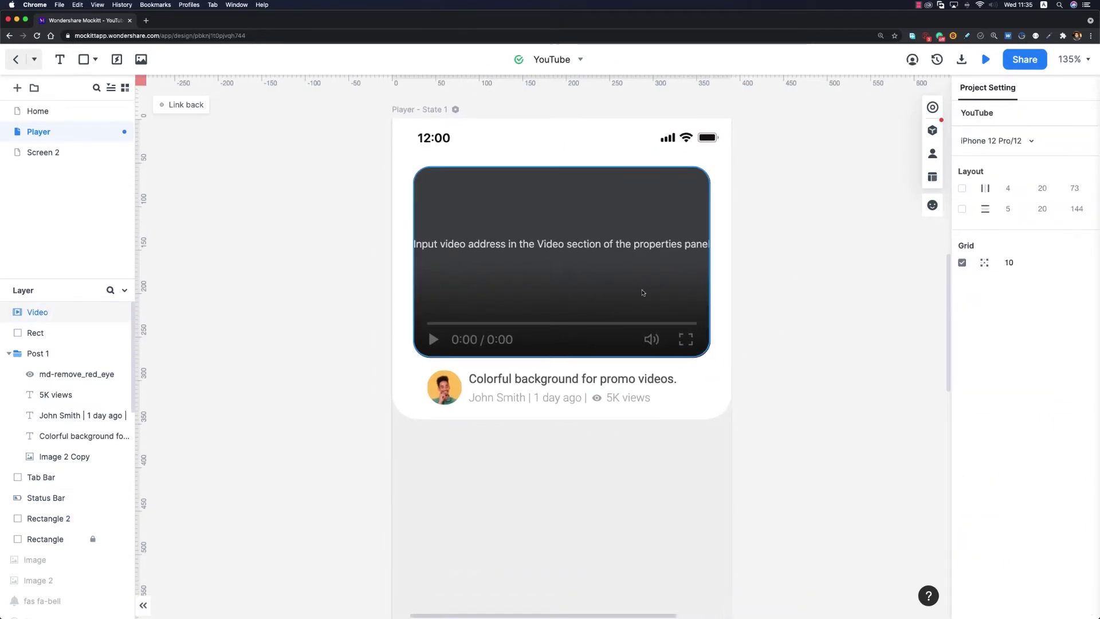
scroll(536, 367, "up", 5)
left_click(446, 380)
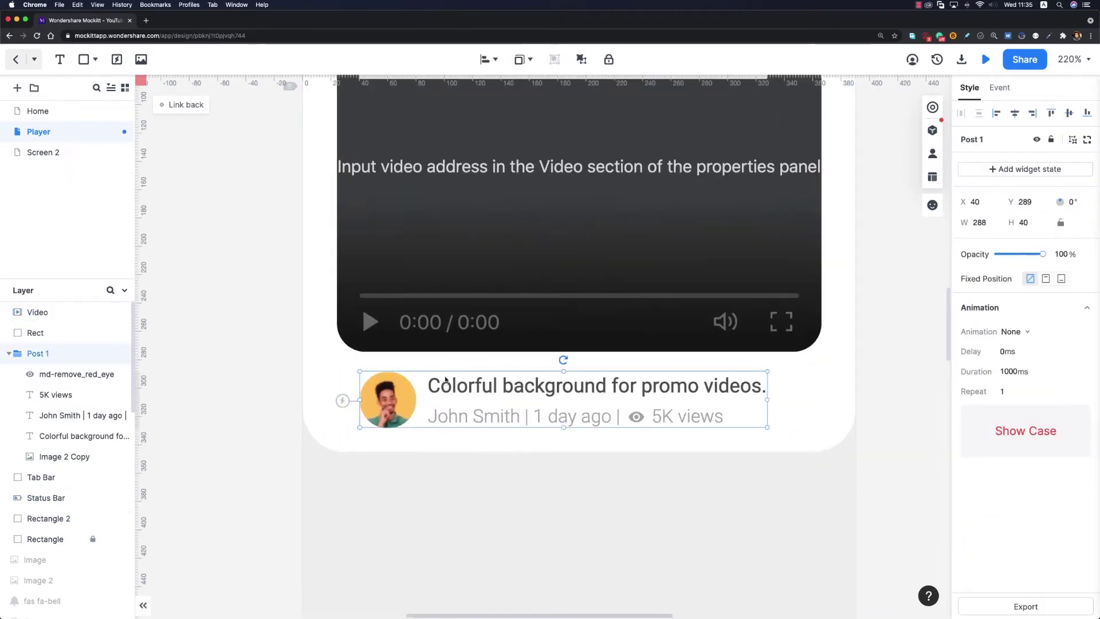
key("shift+Left")
key("Left")
key("Left")
key("Left")
key("Left")
key("Left")
key("Left")
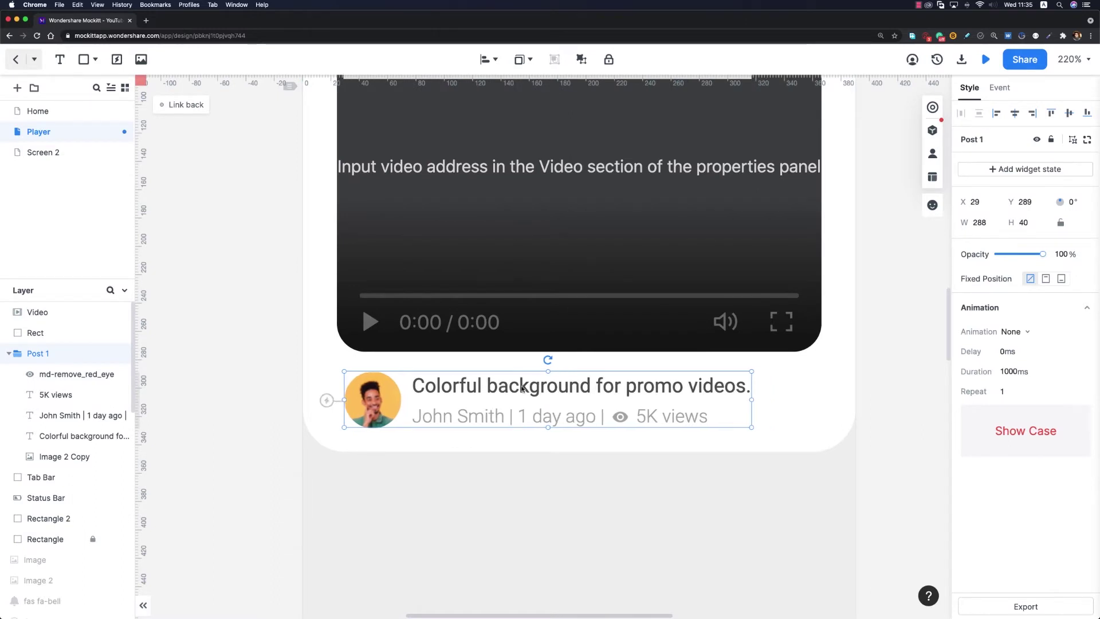
left_click_drag(523, 388, 523, 388)
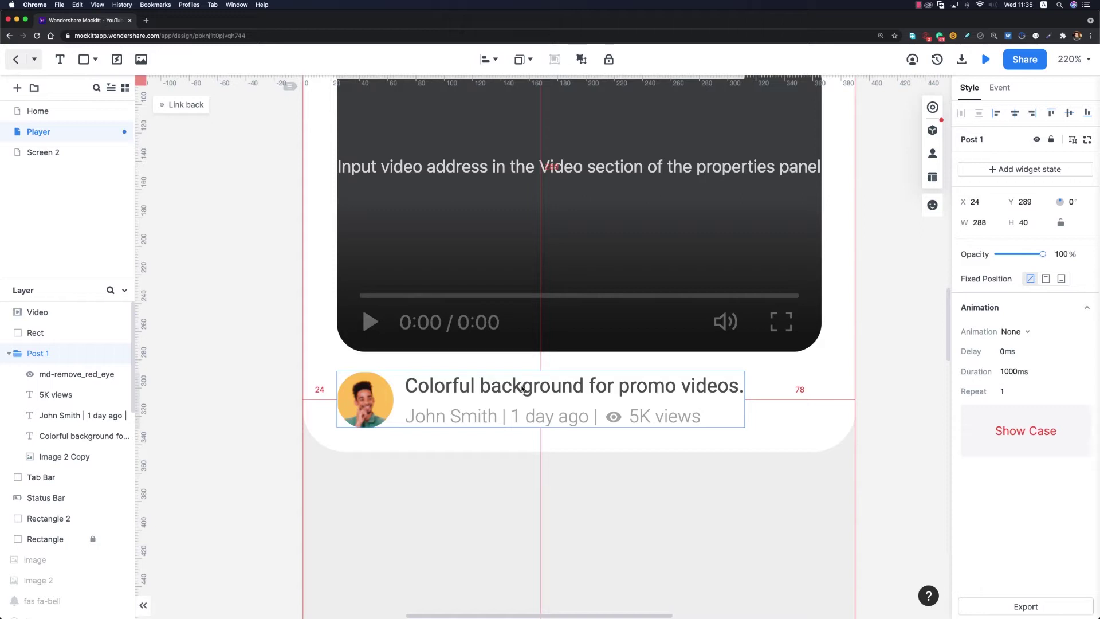
left_click_drag(522, 388, 522, 388)
key("Escape")
scroll(859, 442, "up", 3)
scroll(859, 441, "right", 2)
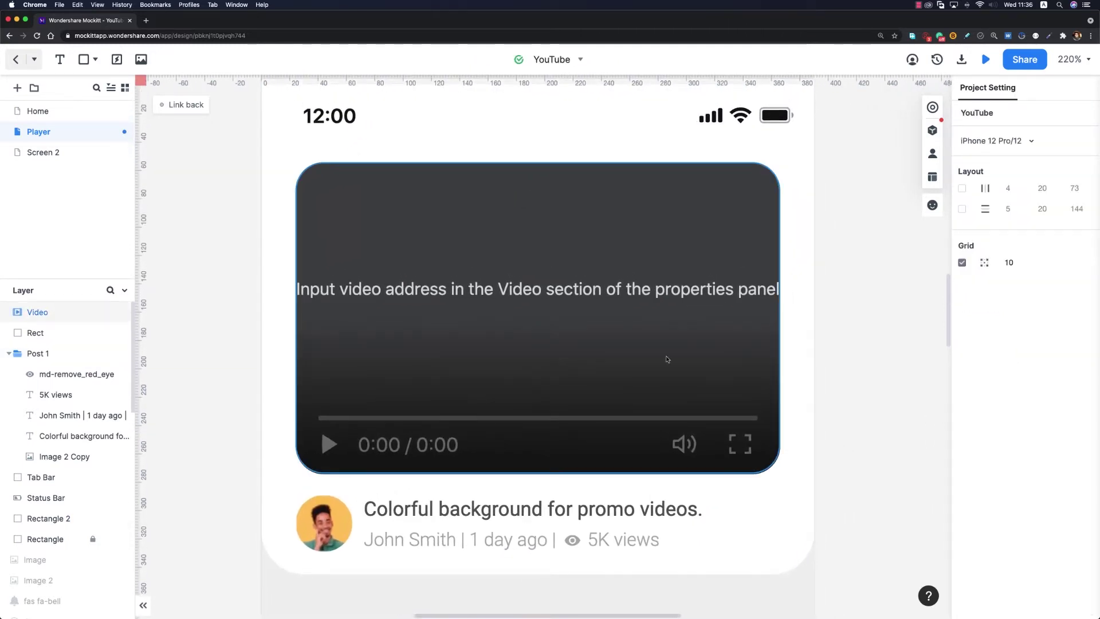
left_click(682, 394)
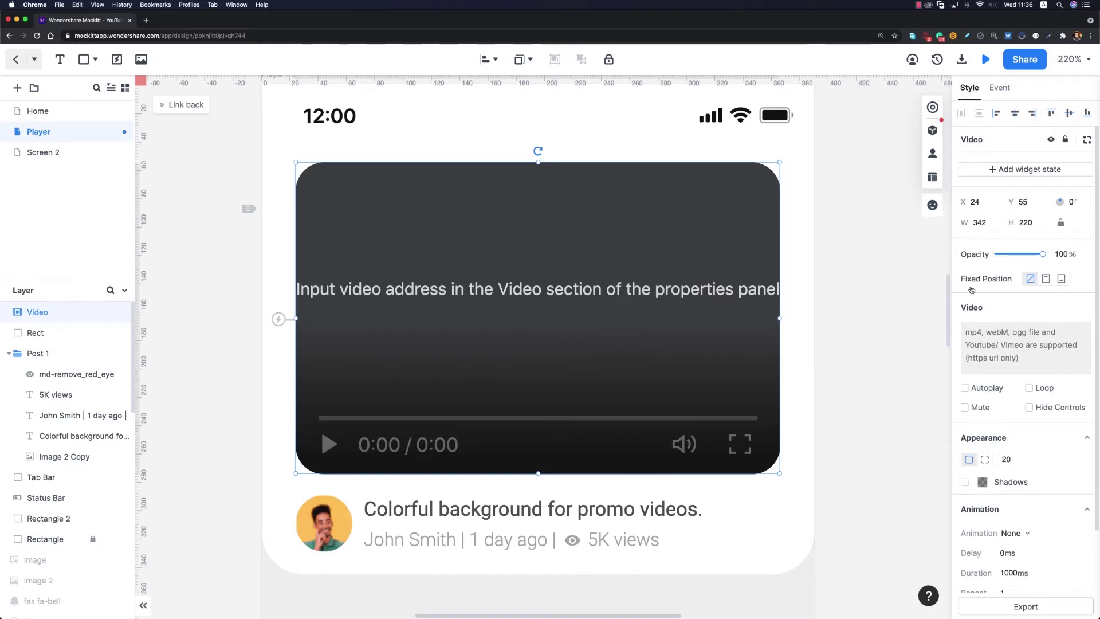
left_click(1025, 344)
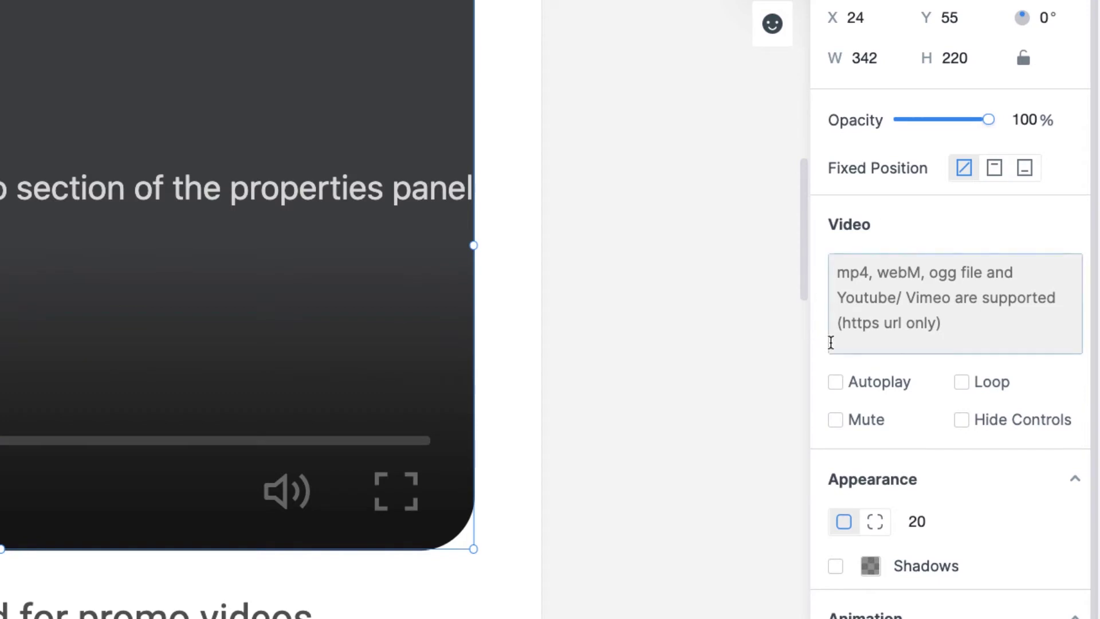
left_click(861, 318)
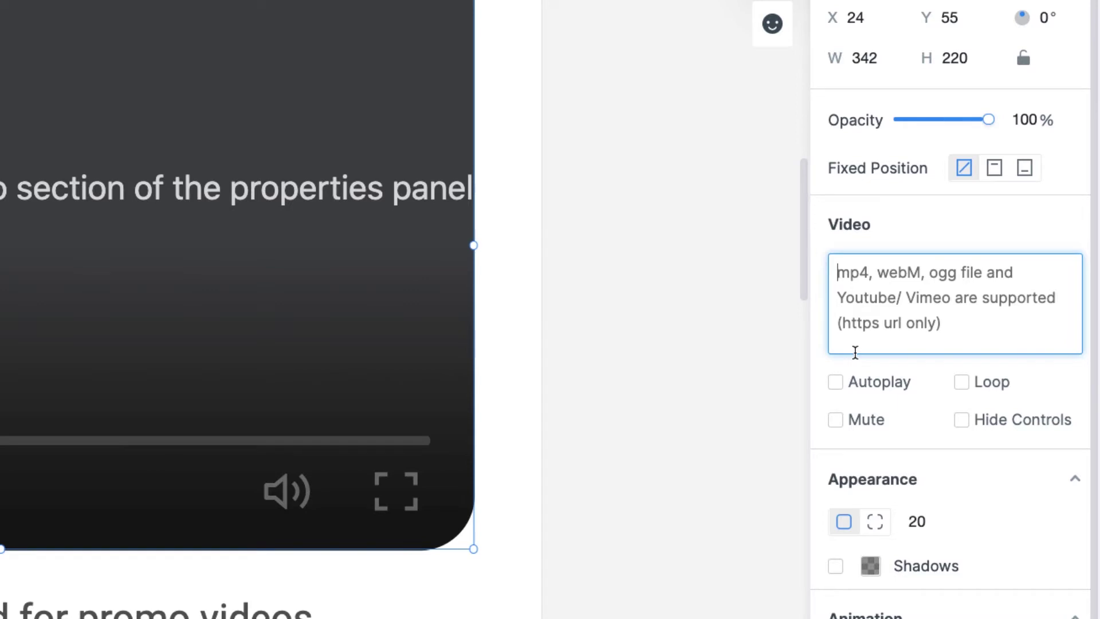
type("https://www.youtube.com/watch?v=3ZMdet27Kk0")
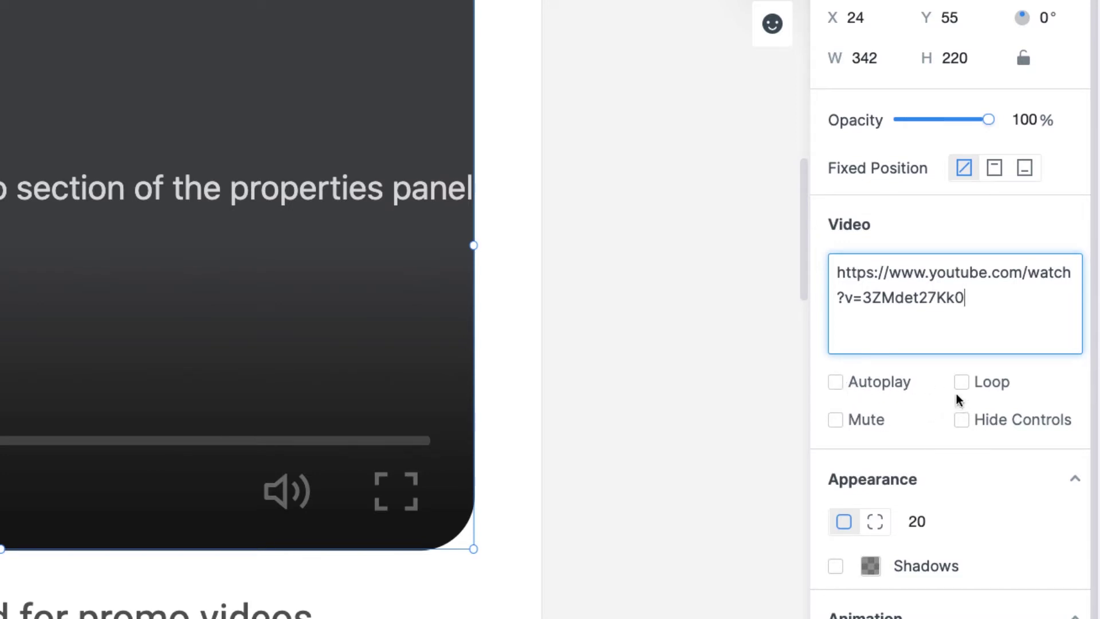
- Try hiding the video widget's playback controls and restore them
left_click(964, 424)
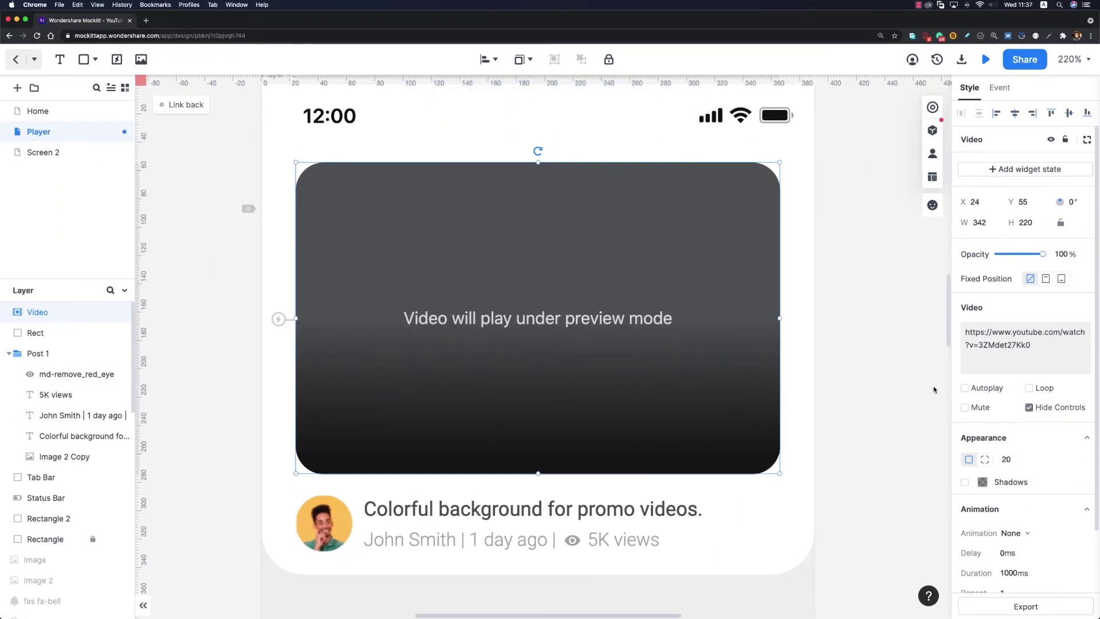
left_click(1034, 407)
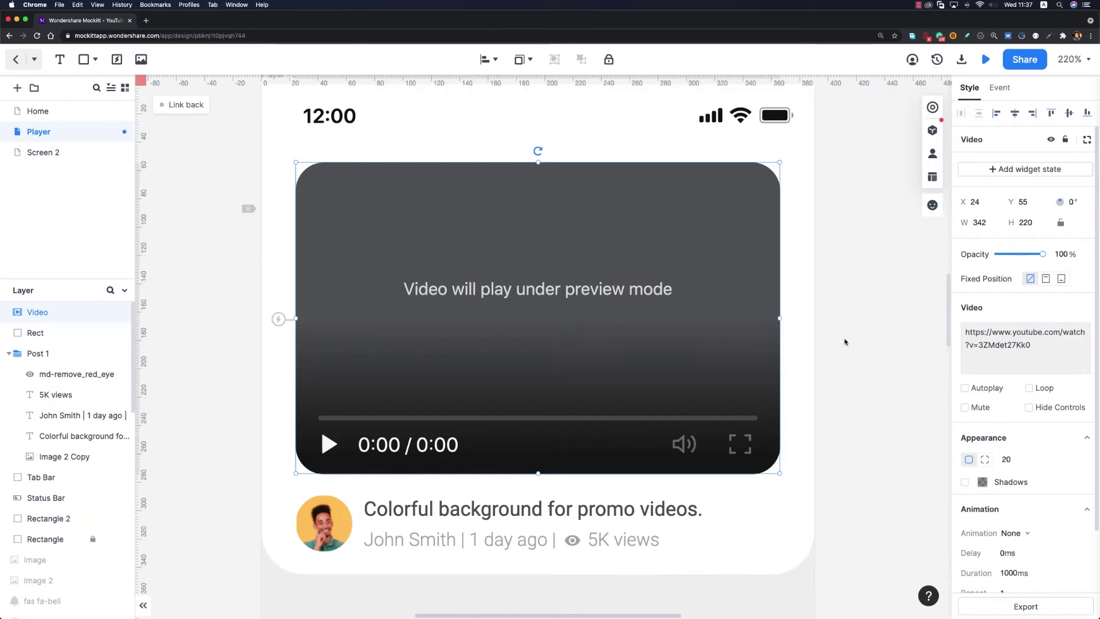
left_click(842, 344)
- Add an image placeholder below the post at about X 18, Y 357 and set its size to 24 by 24
scroll(828, 324, "down", 4)
scroll(643, 444, "down", 4)
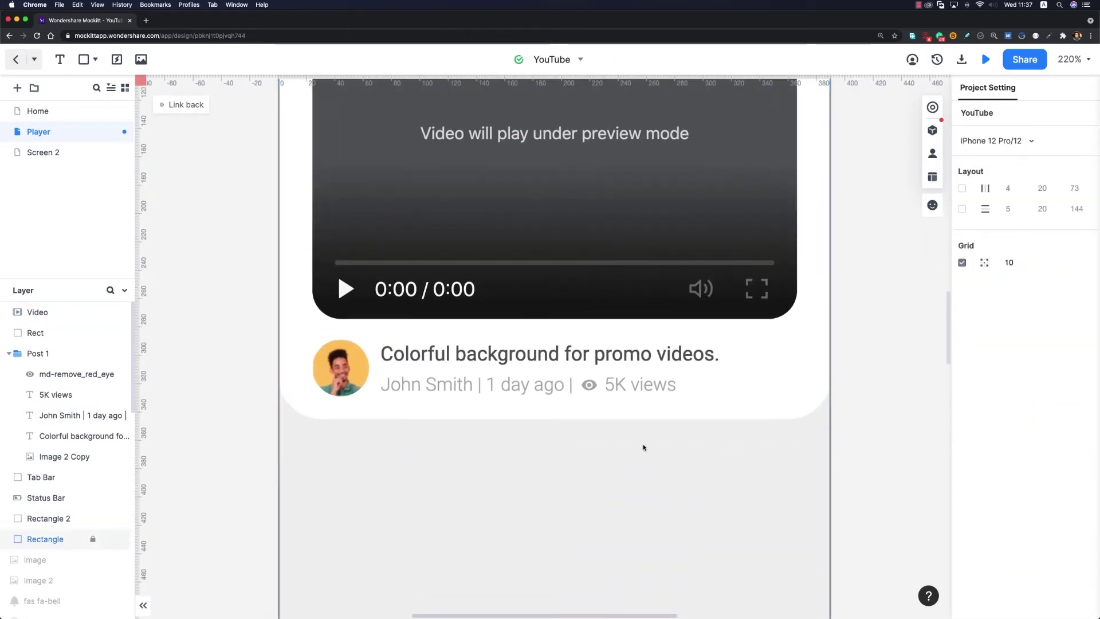
scroll(628, 356, "left", 1)
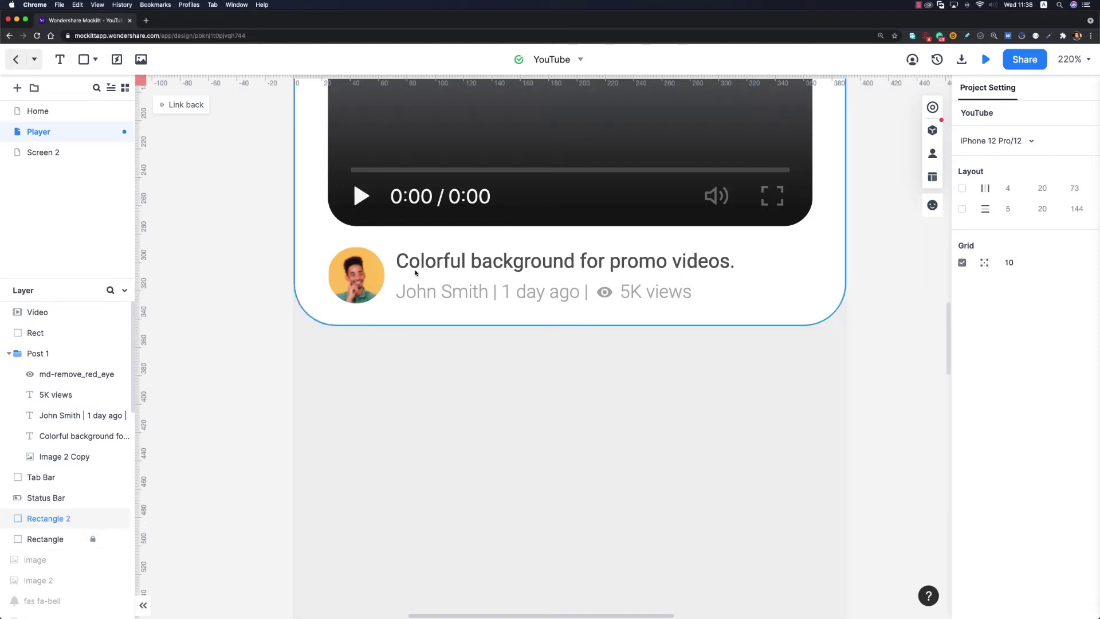
left_click_drag(140, 62, 456, 421)
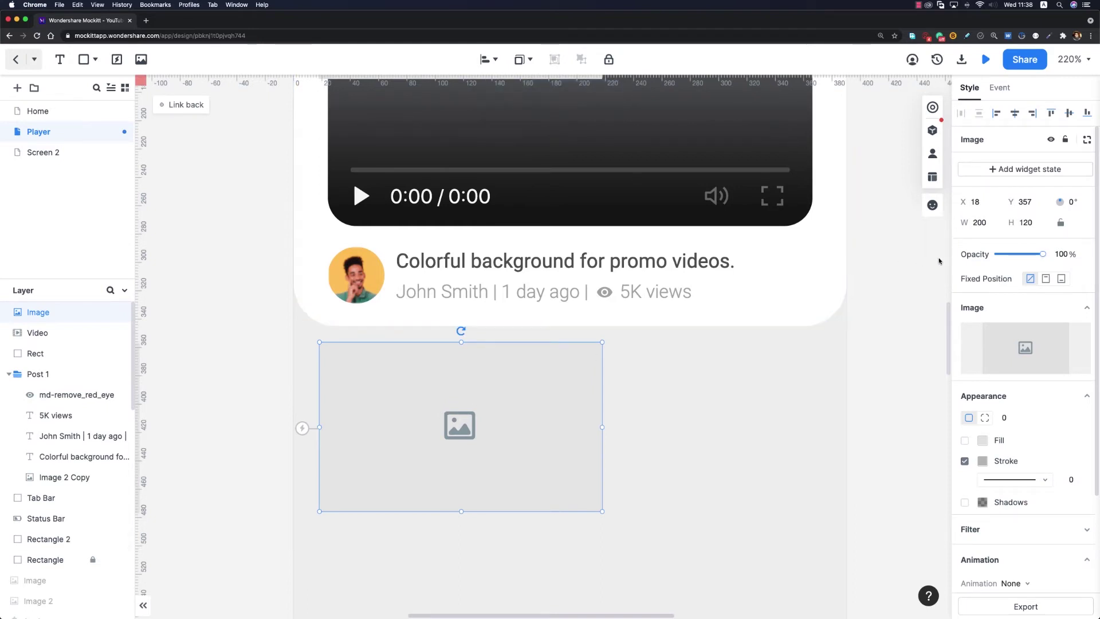
left_click(985, 222)
type("24")
key("Tab")
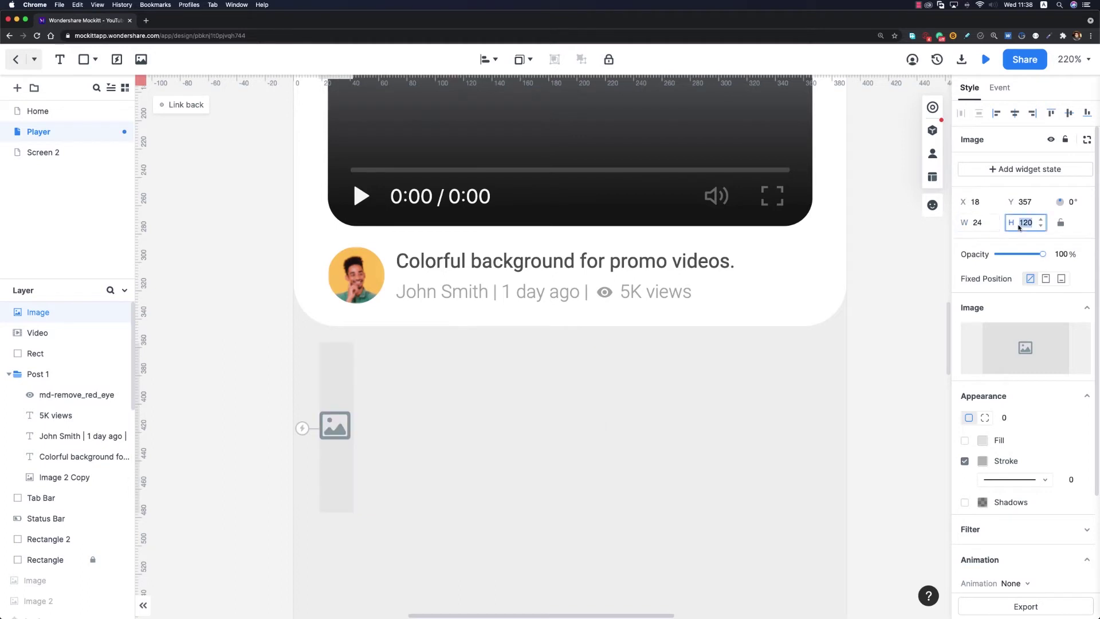
type("24")
key("Return")
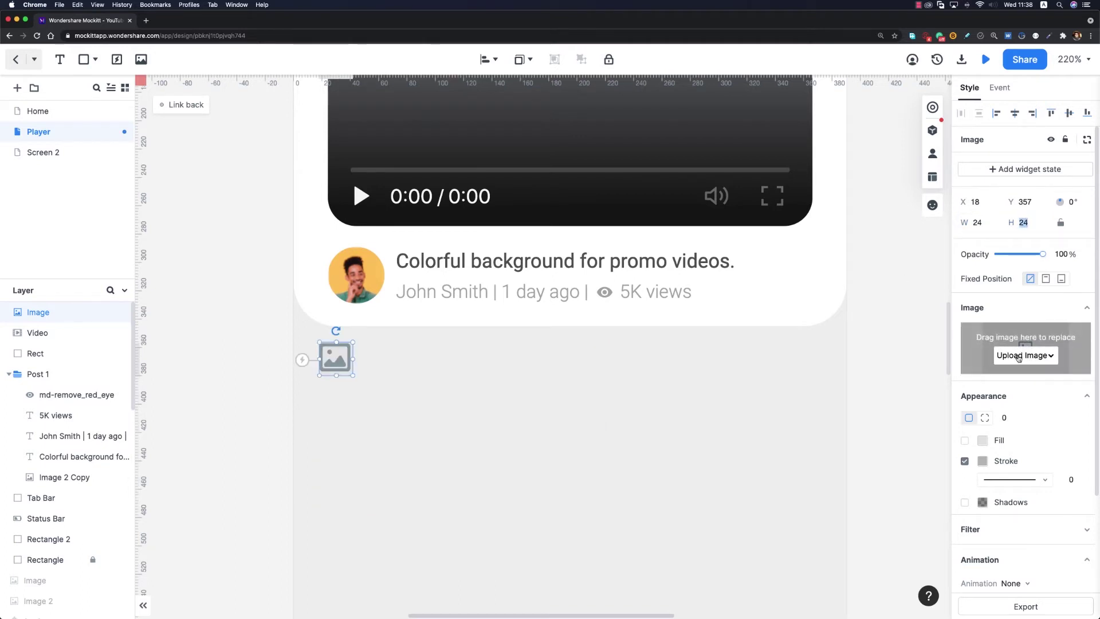
left_click(1024, 354)
left_click(1017, 391)
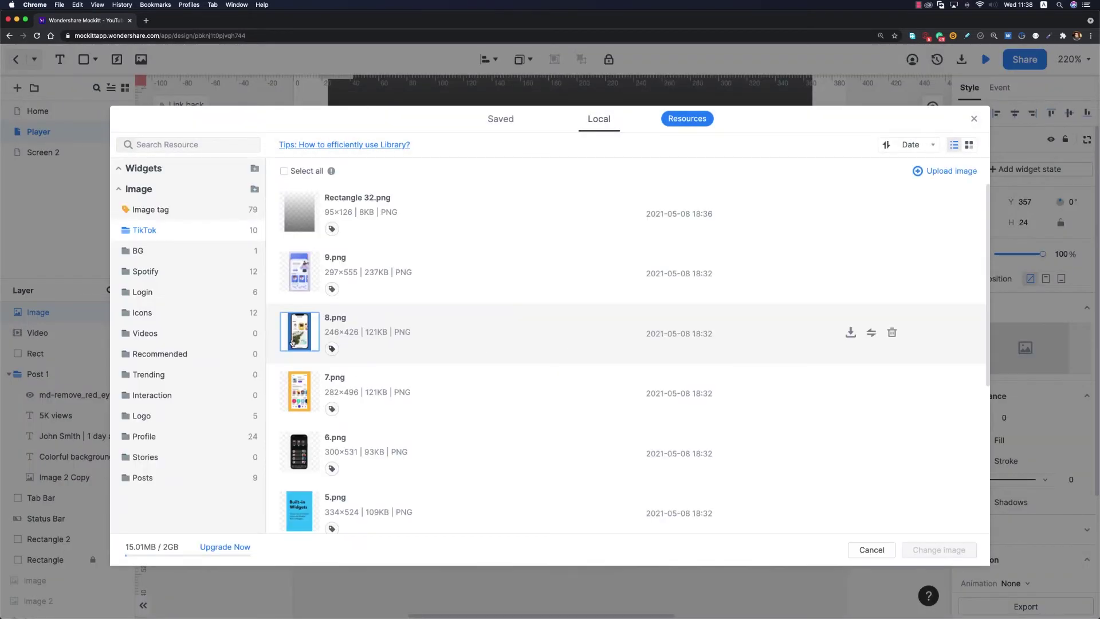
left_click(229, 321)
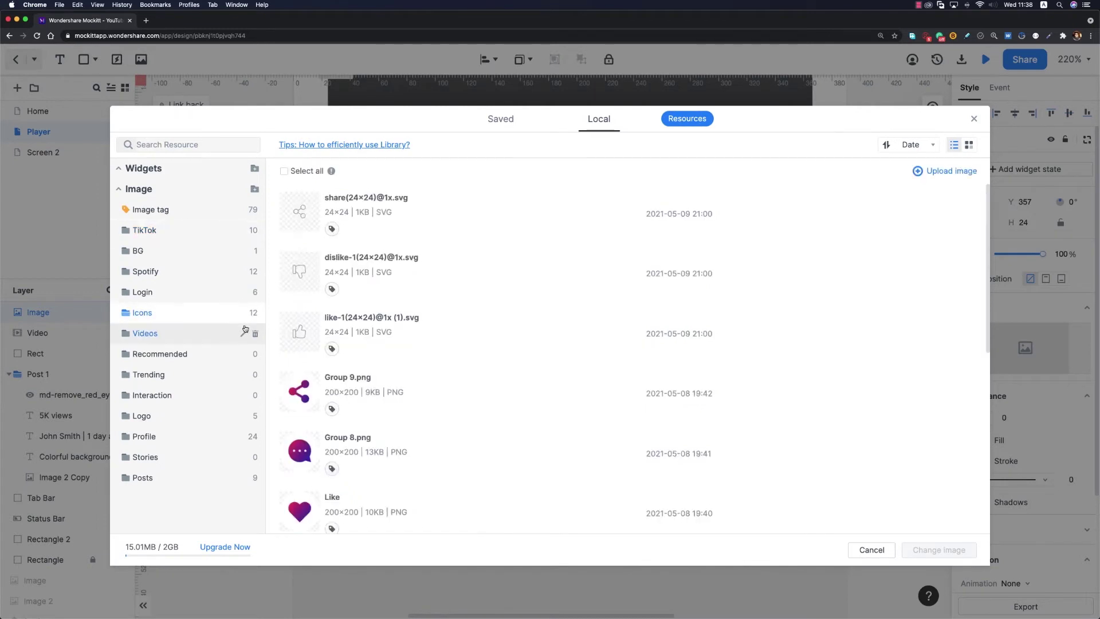
double_click(297, 337)
left_click_drag(331, 357, 392, 379)
key("super+d")
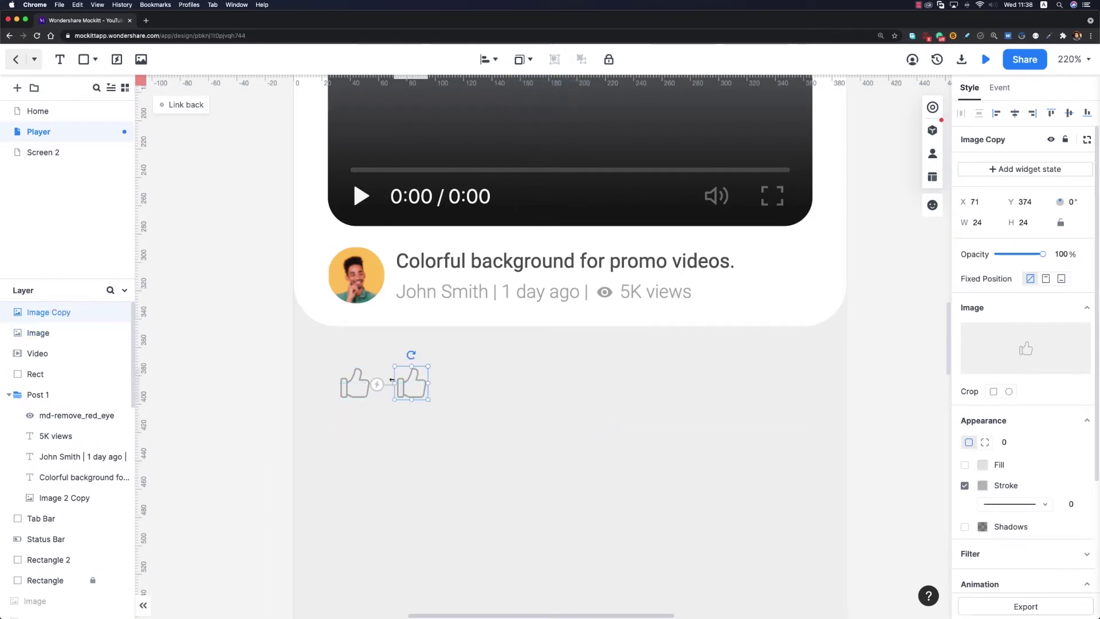
left_click(1025, 354)
left_click(1009, 395)
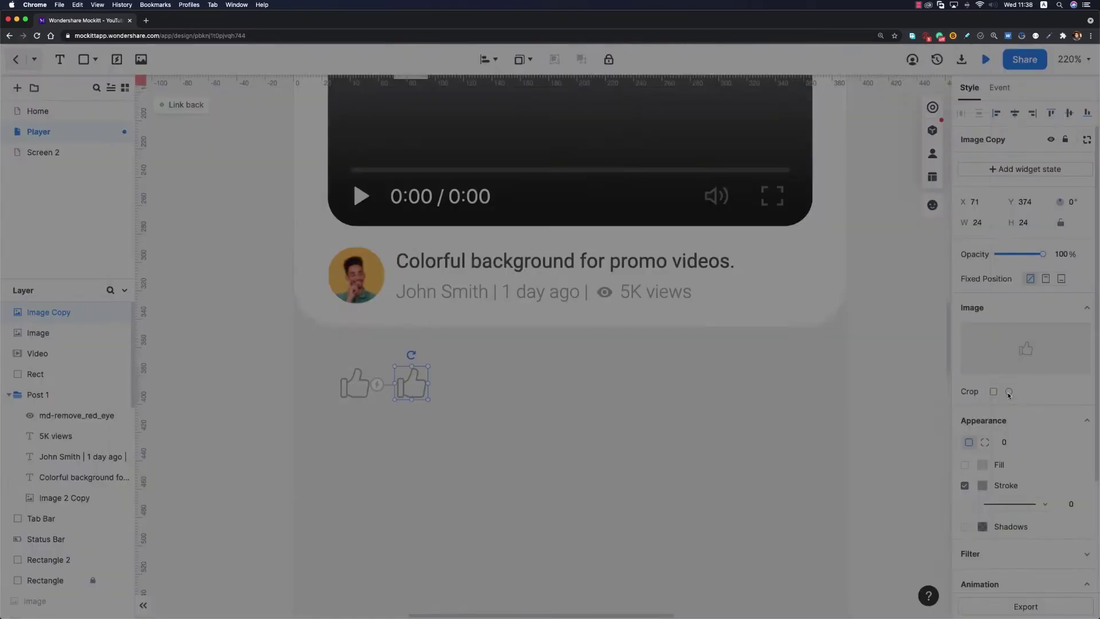
left_click(185, 321)
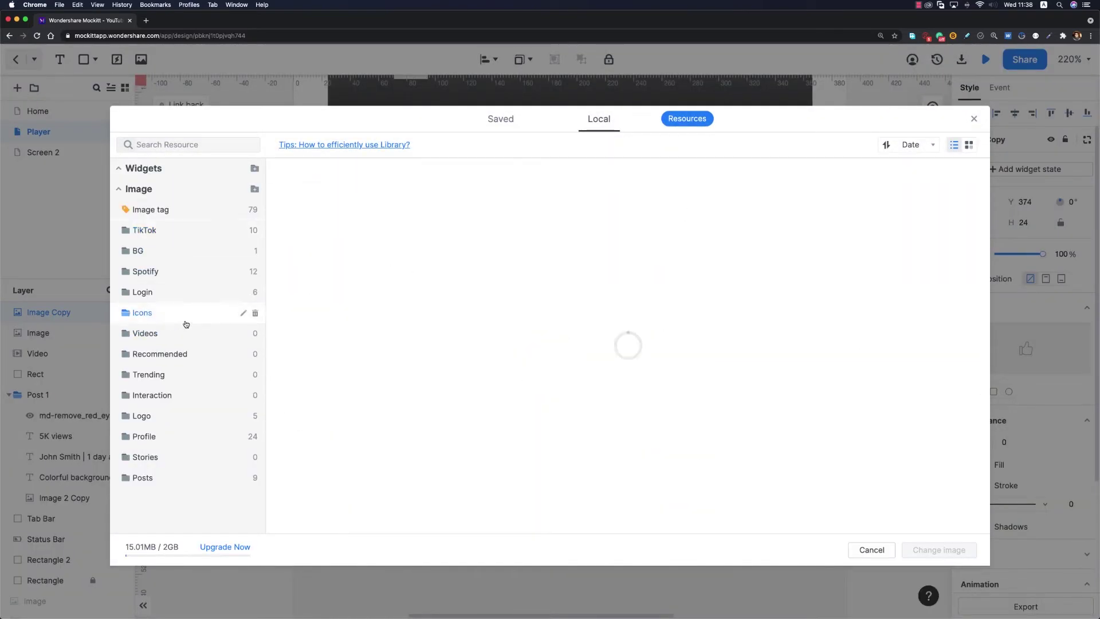
double_click(298, 264)
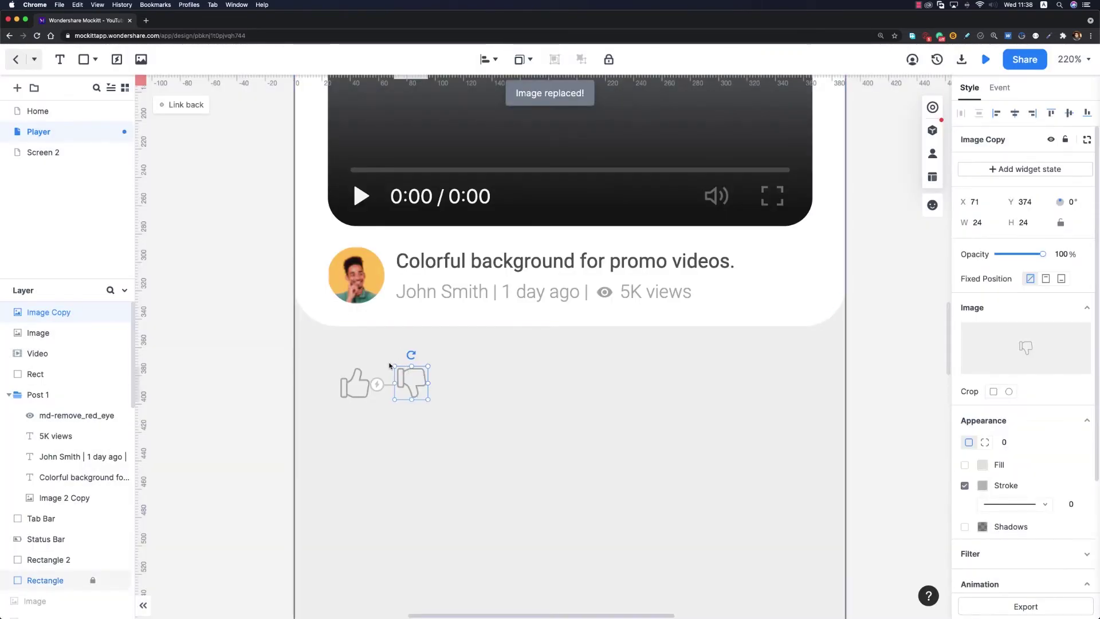
key("super+d")
left_click_drag(411, 383, 457, 381)
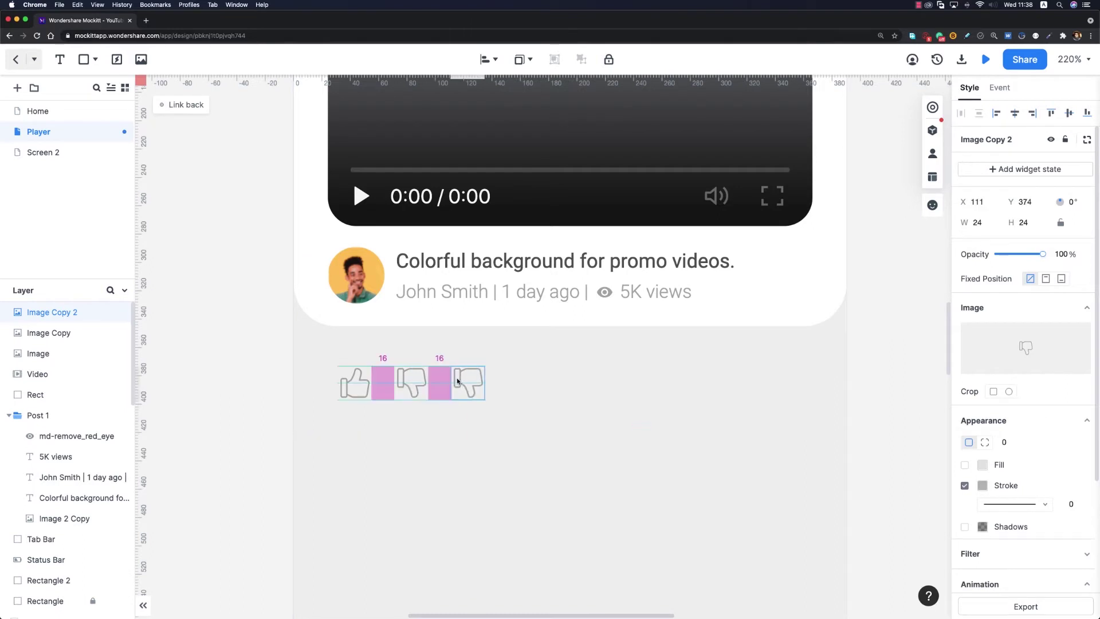
left_click(1024, 355)
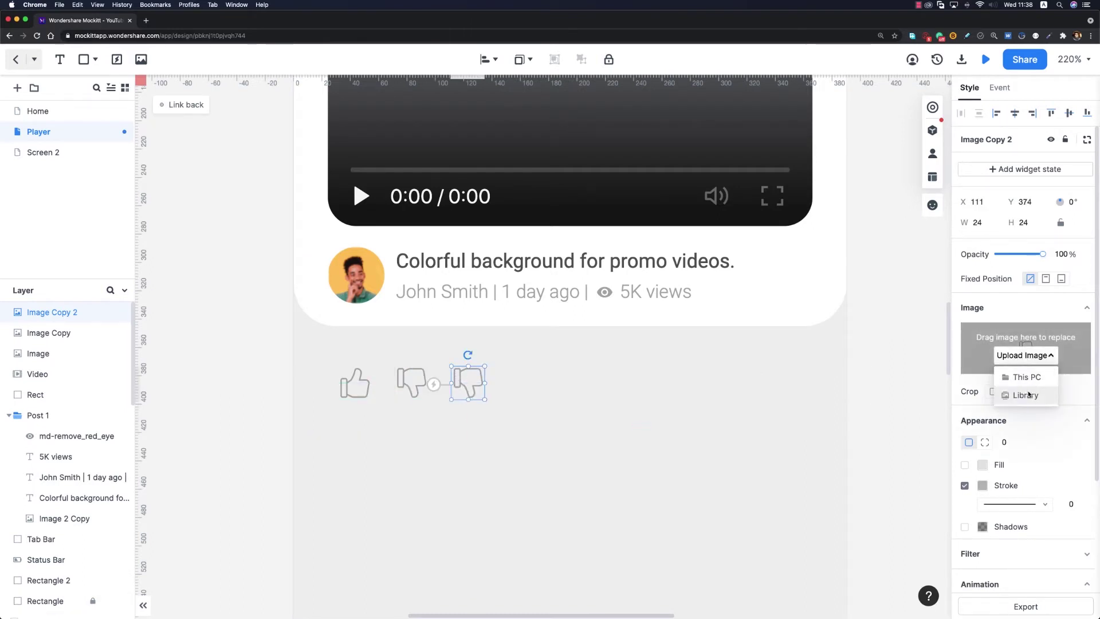
left_click(1026, 395)
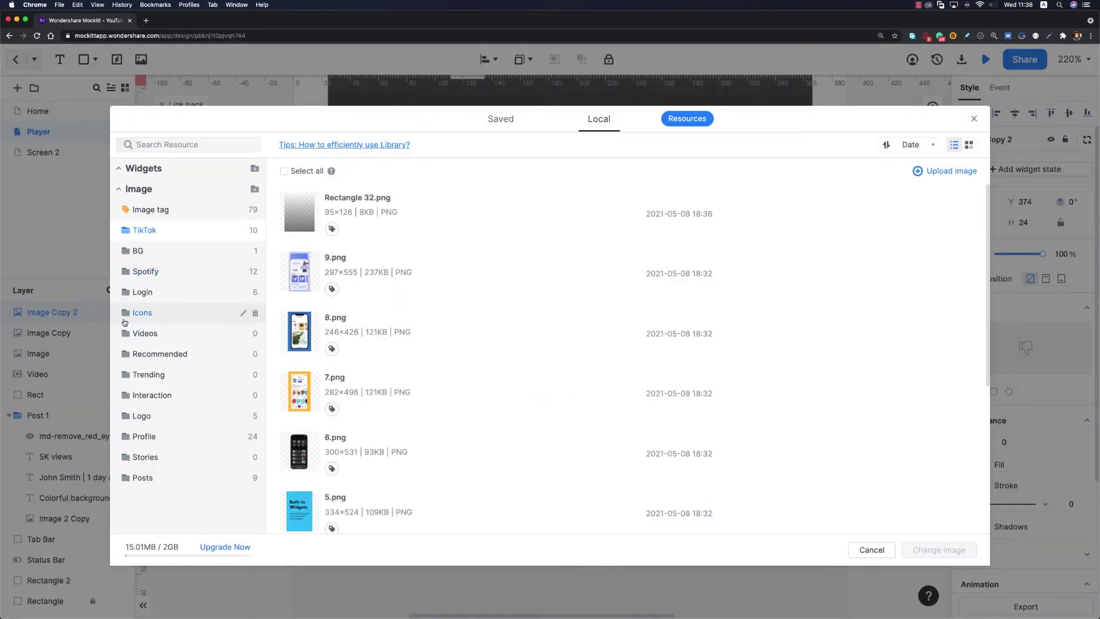
left_click(124, 319)
double_click(367, 215)
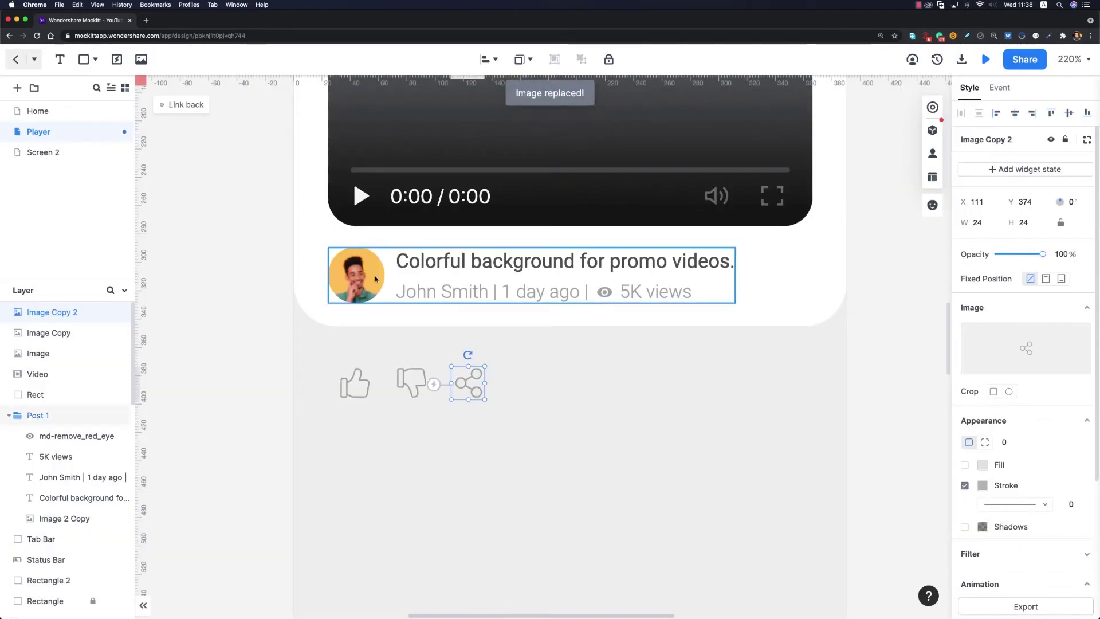
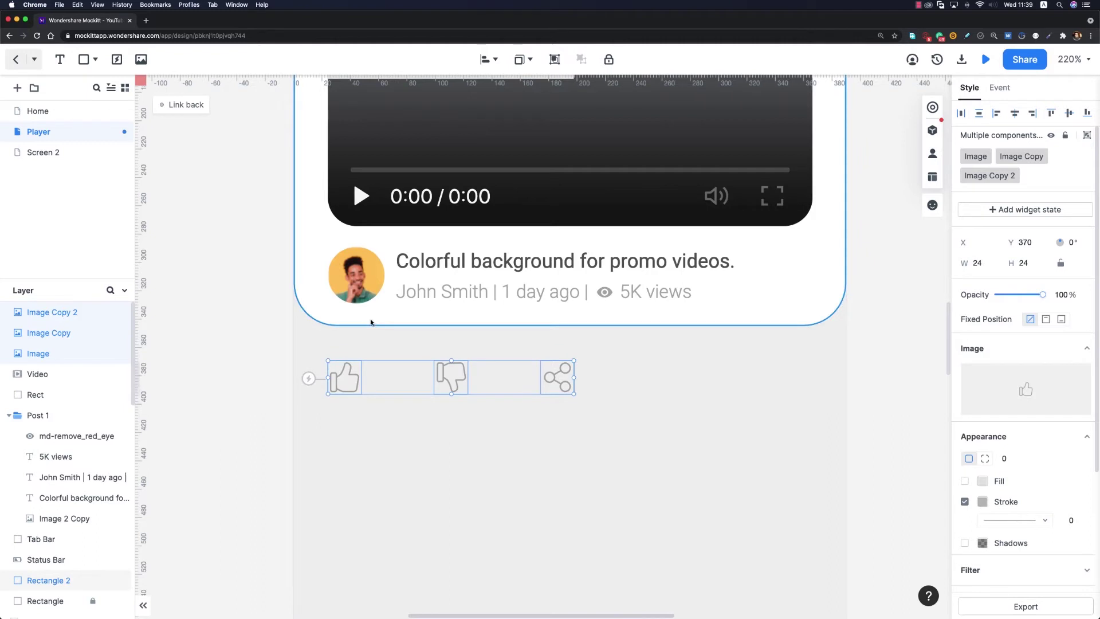
- Draw a rectangle about 117 wide by 46 high to the right of the share icon, at about X 233, Y 362
left_click(515, 429)
left_click_drag(514, 428, 485, 423)
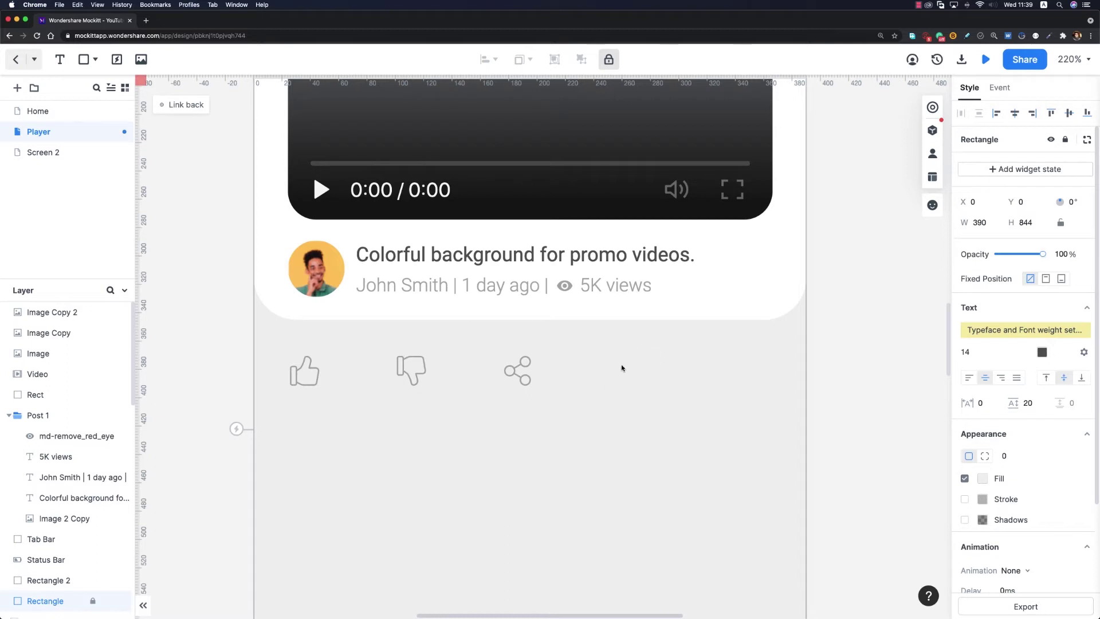
left_click(89, 60)
left_click(92, 89)
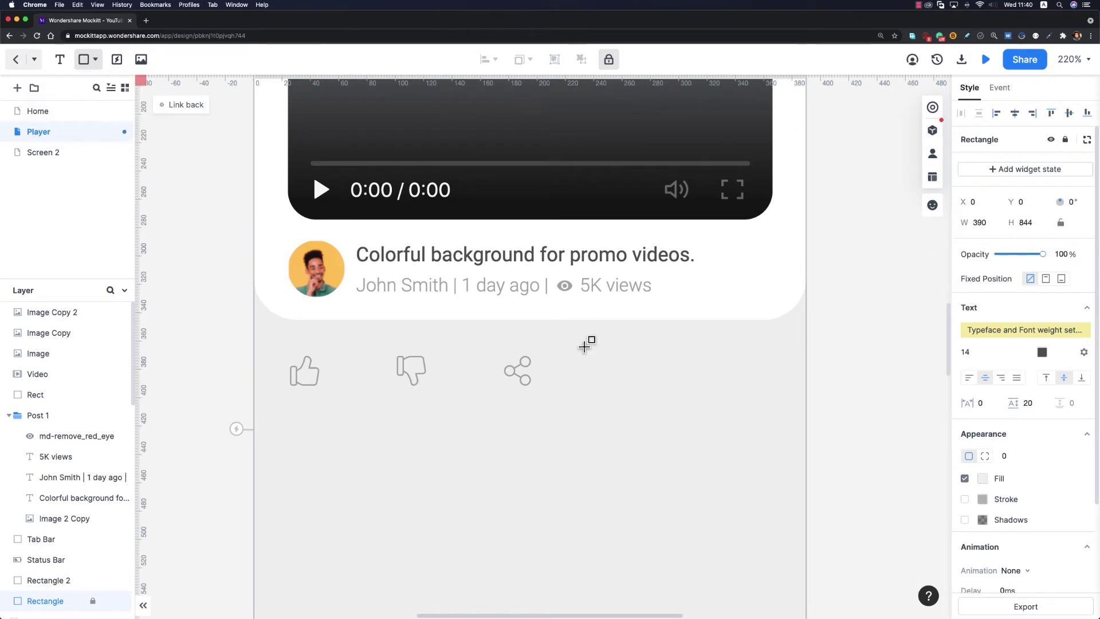
mouse_move(584, 342)
left_mouse_down()
mouse_move(665, 396)
mouse_move(748, 408)
left_mouse_up()
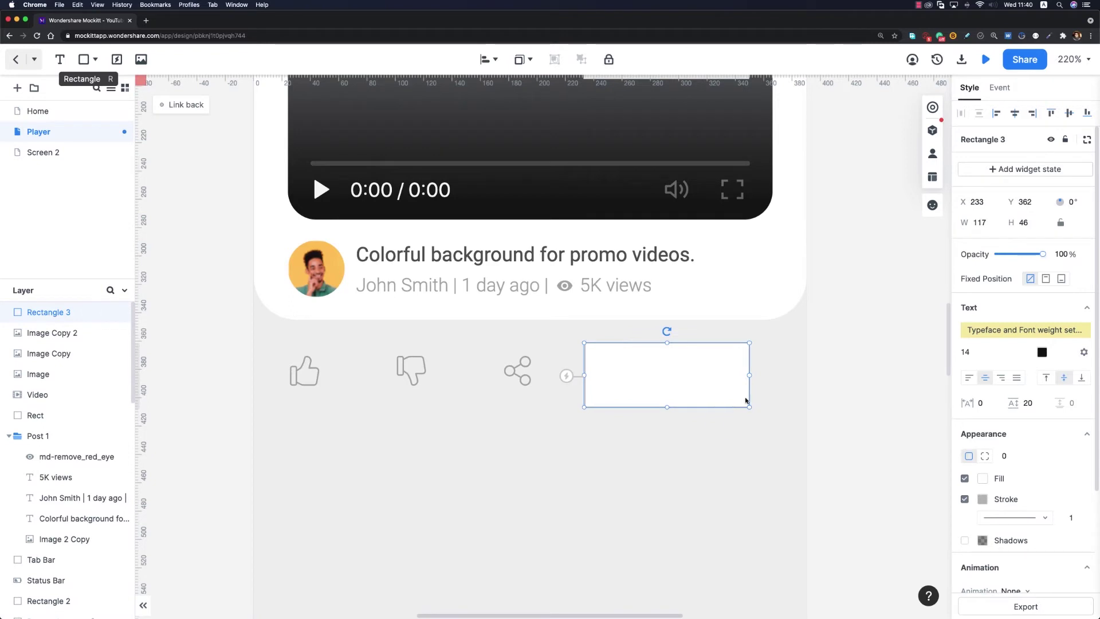
- Set the new rectangle's size to 127 wide by 44 high
left_click(1032, 223)
type("44")
left_click(986, 226)
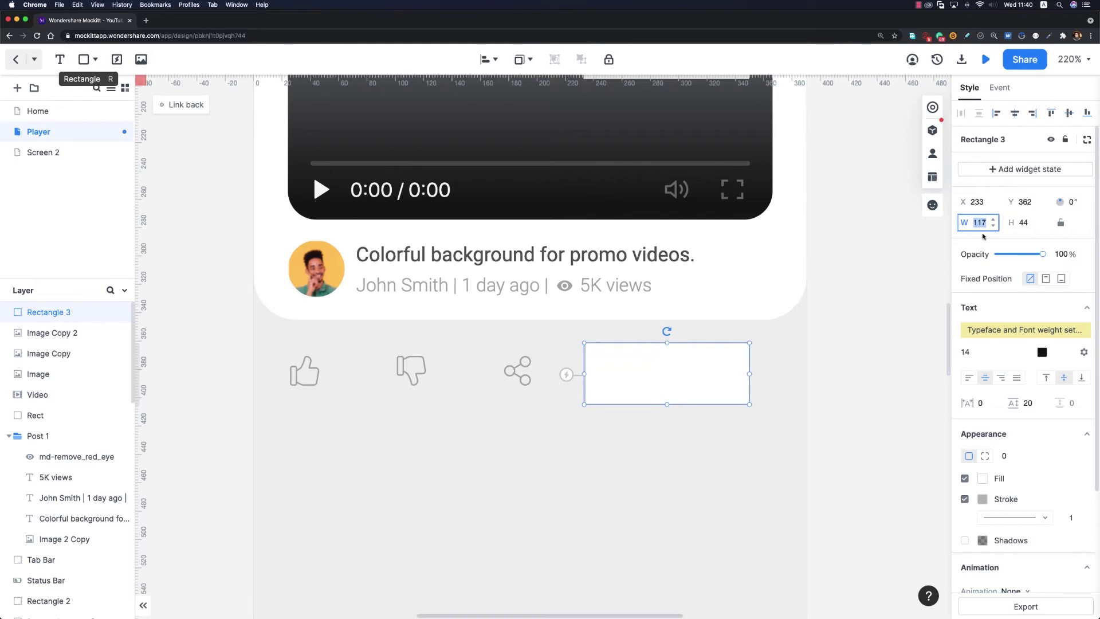
type("1")
key("Return")
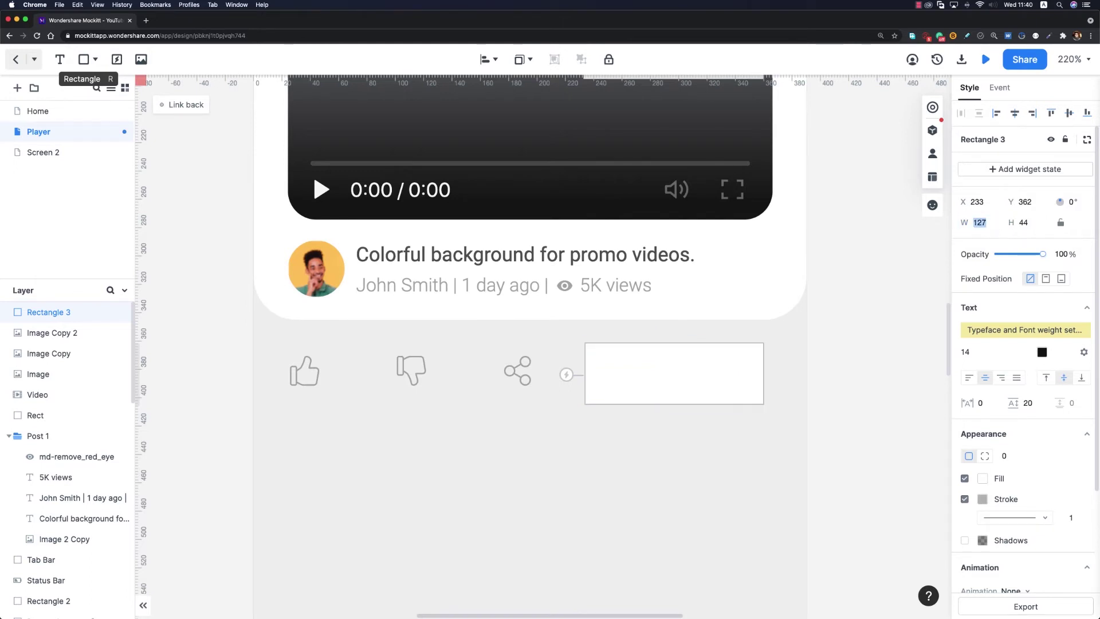
- Remove the rectangle's stroke and set its corner radius to 10
left_click(965, 499)
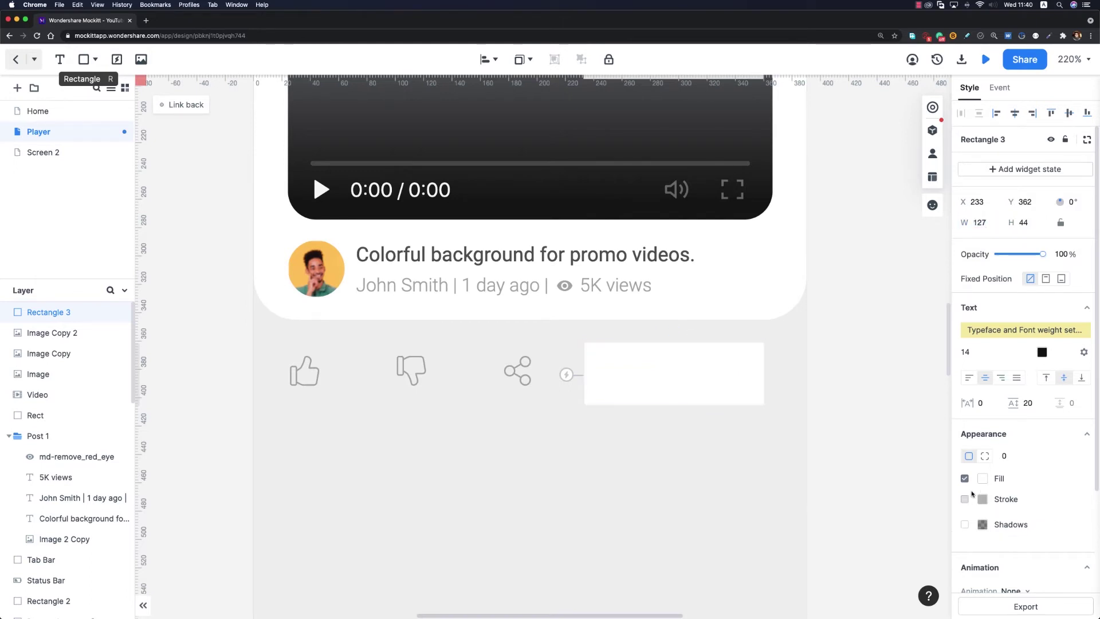
left_click(1011, 458)
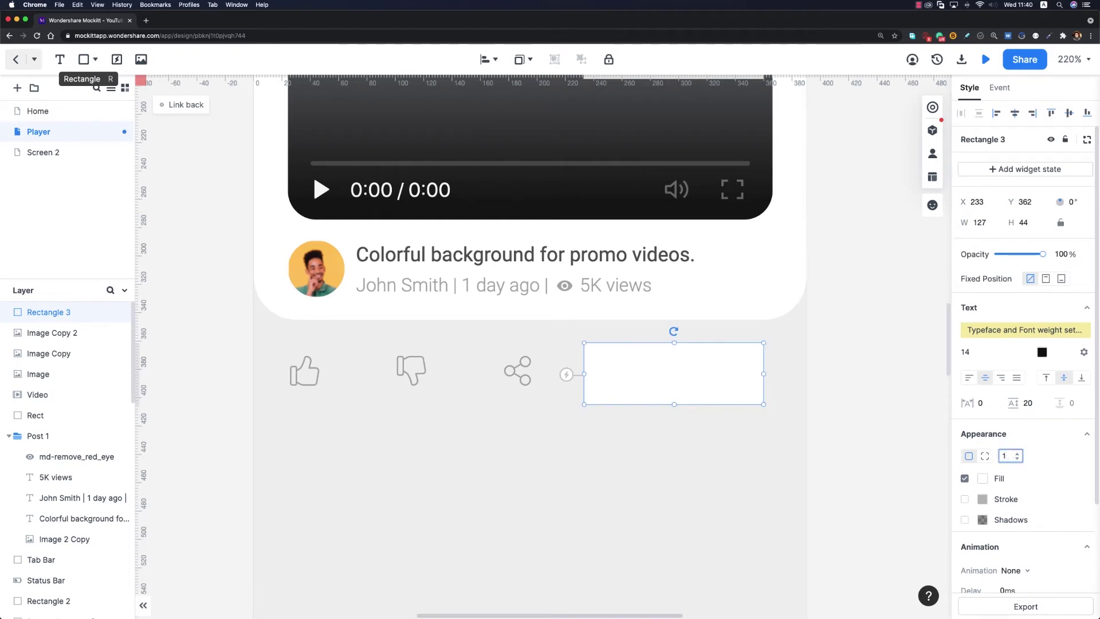
key("Return")
- Move the new rectangle to X 239, Y 363 and fill it with red #FF0000
left_click_drag(738, 379, 747, 380)
left_click(982, 478)
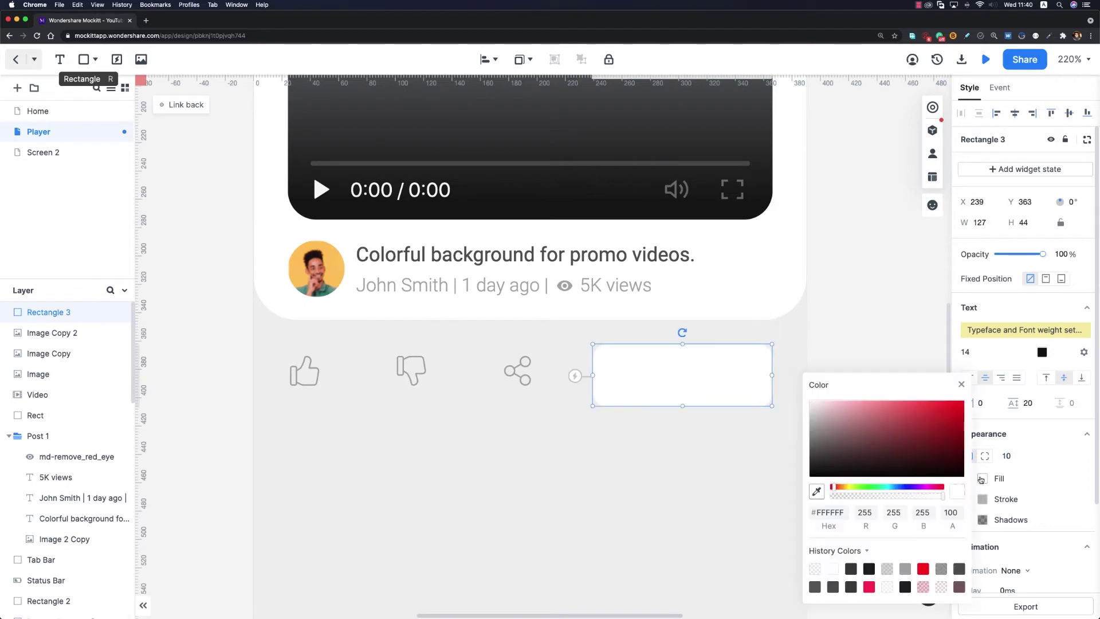
left_click(923, 572)
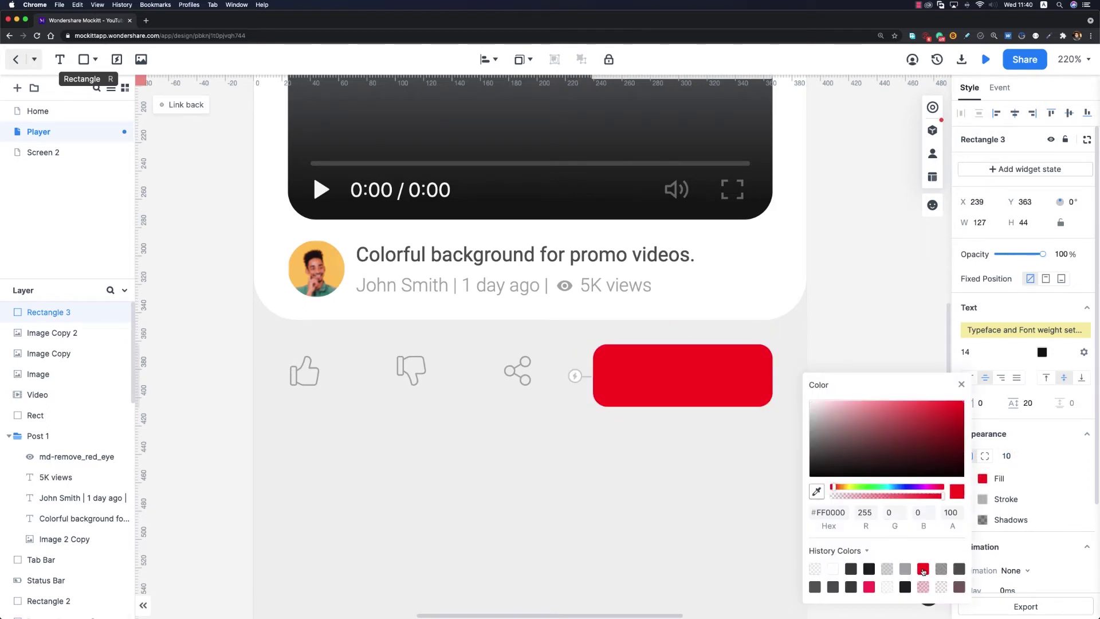
left_click(961, 385)
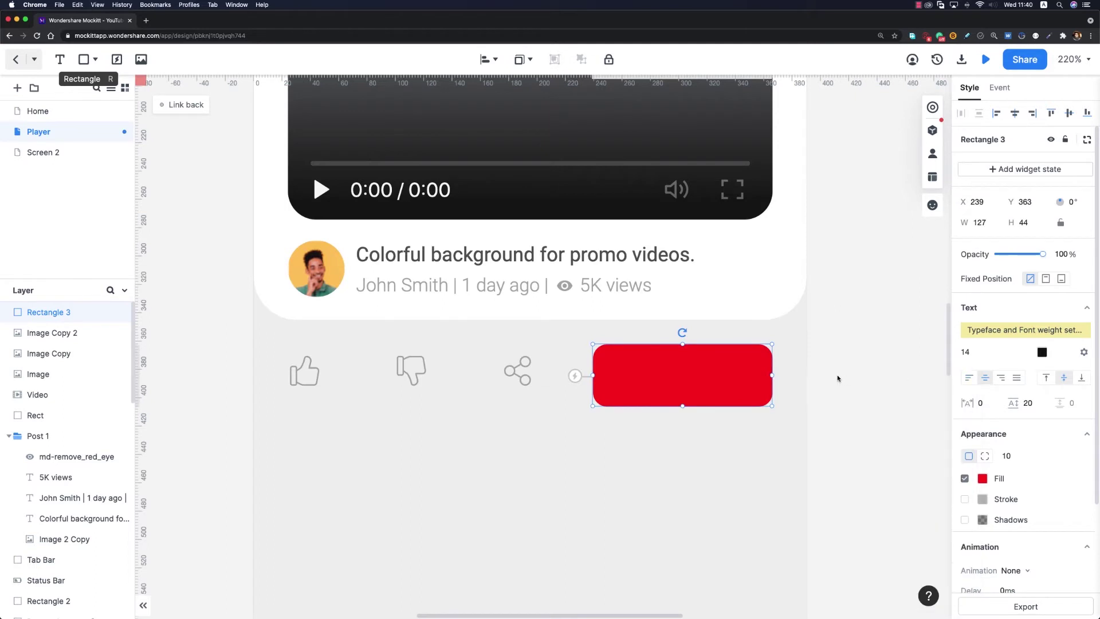
- Add a text label reading "Subscribe" on top of the red rectangle
key("t")
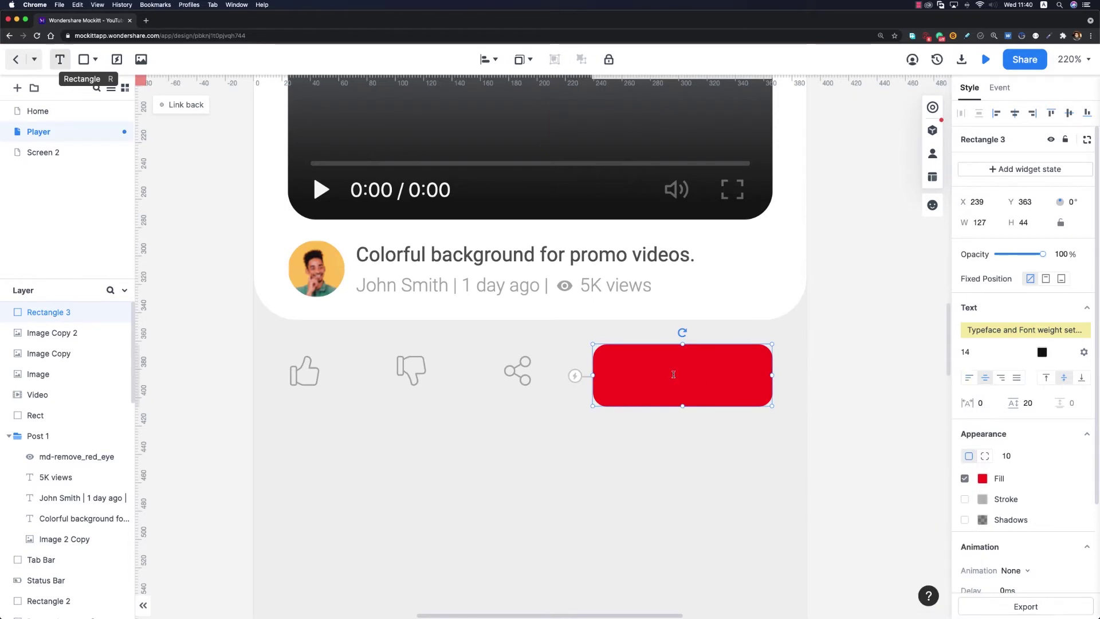
left_click(661, 377)
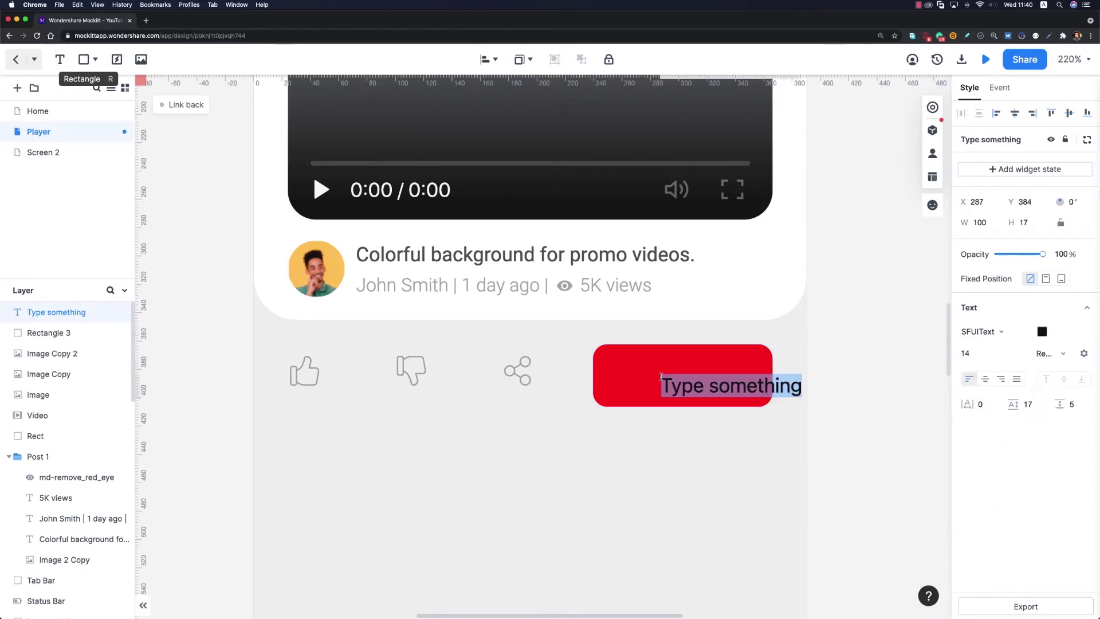
type("Subscribe")
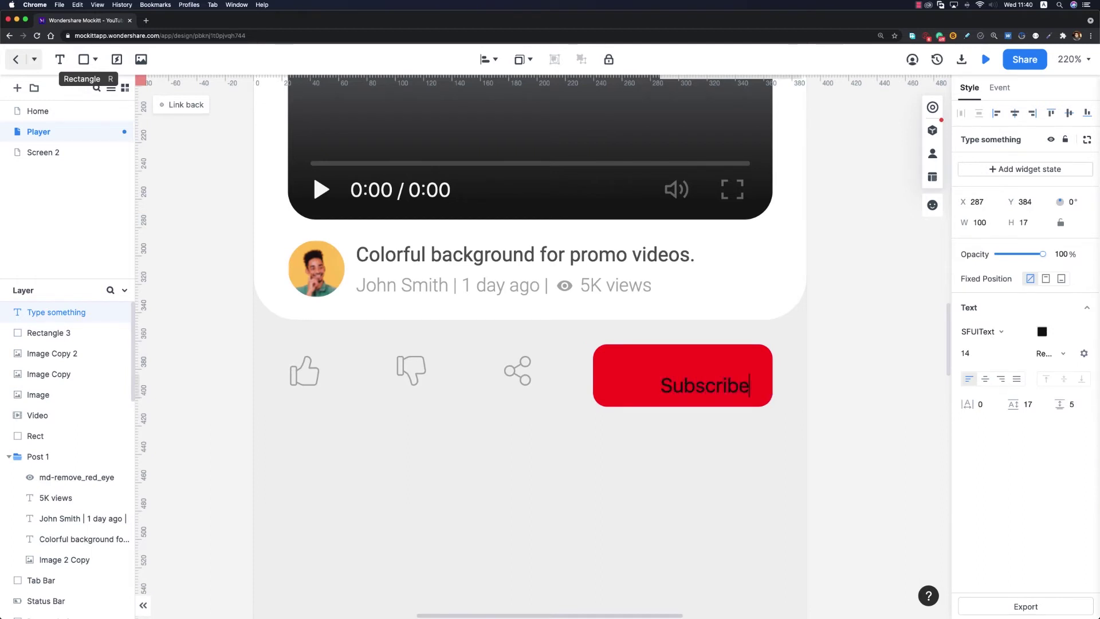
- Colour the "Subscribe" text white and set its font to Roboto
key("super+a")
left_click(1044, 334)
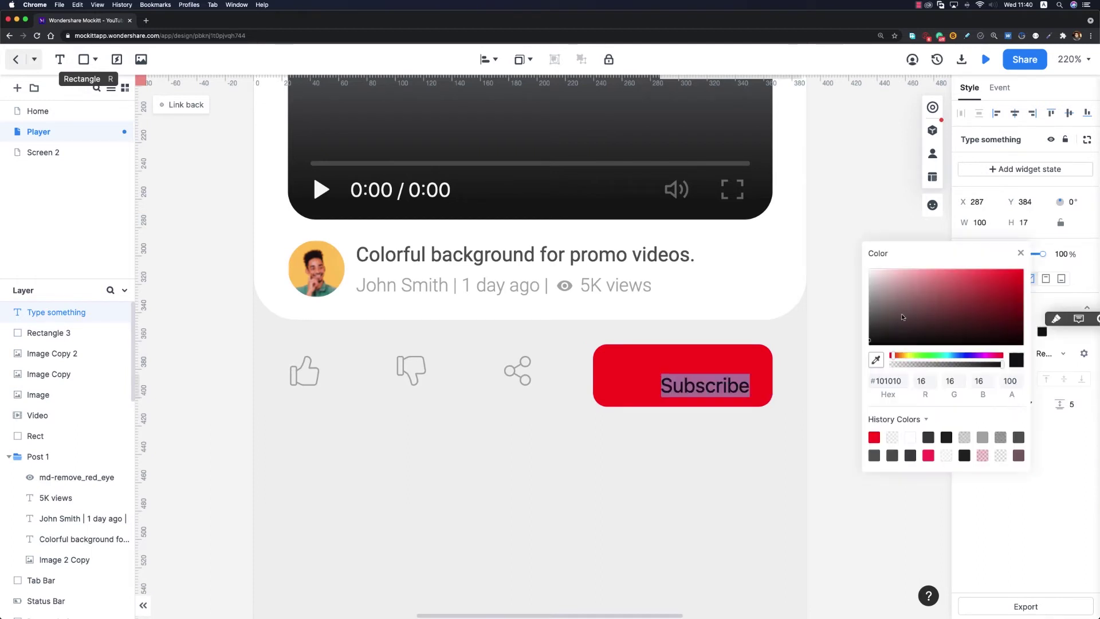
left_click_drag(882, 276, 837, 256)
left_click(1020, 253)
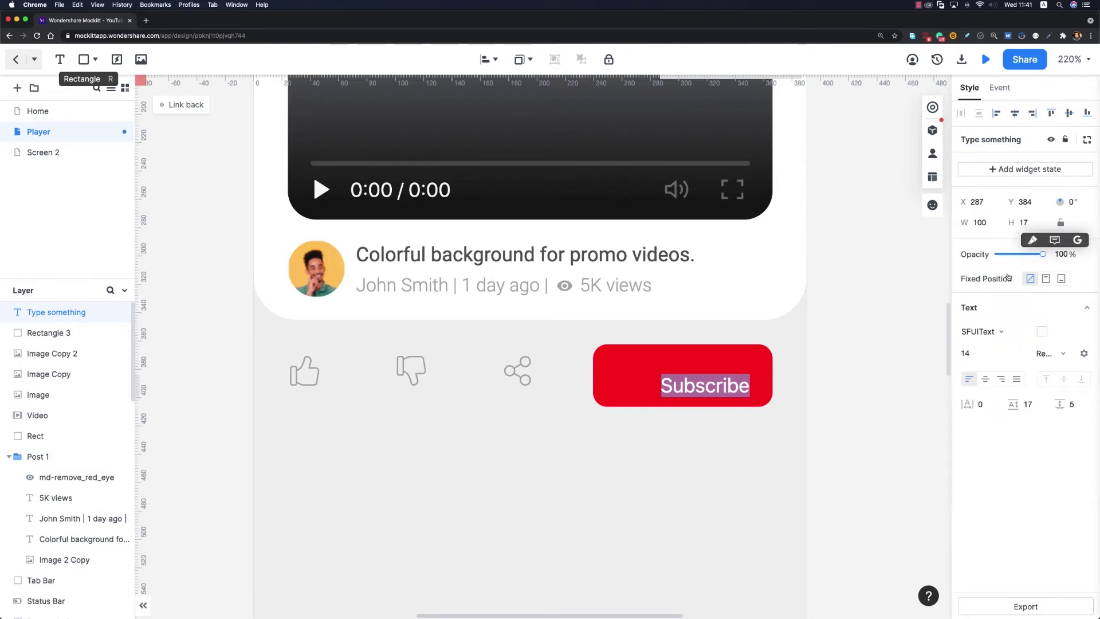
left_click(996, 336)
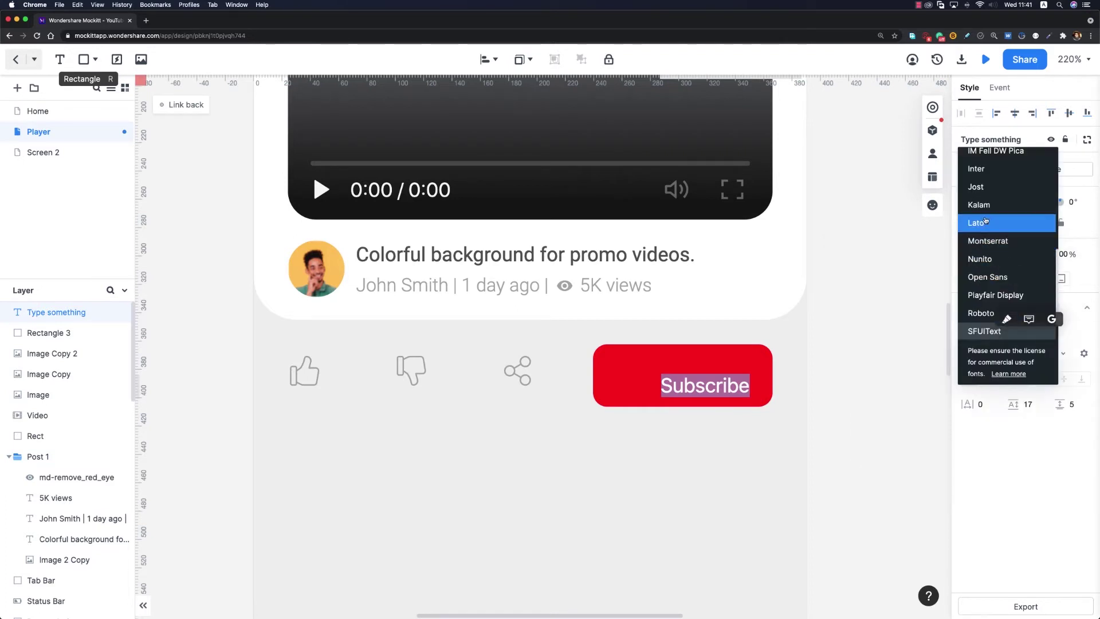
left_click(981, 313)
- Centre the "Subscribe" text on the red rectangle, group the two, and move the group up to Y 362
left_click_drag(693, 383, 703, 379)
left_click(621, 376, "shift")
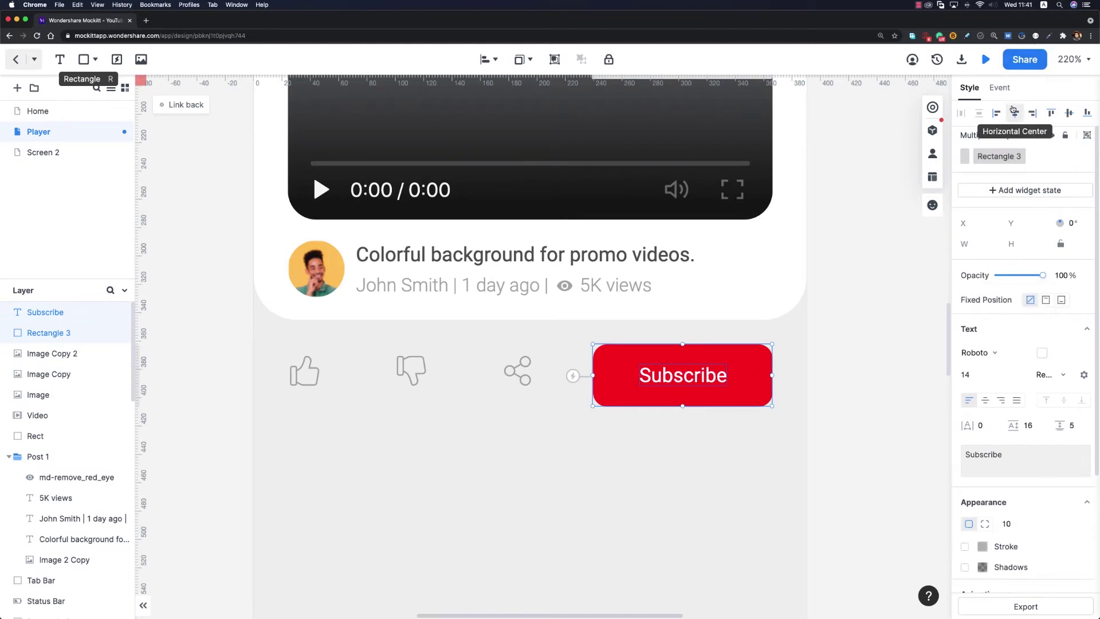
key("super+g")
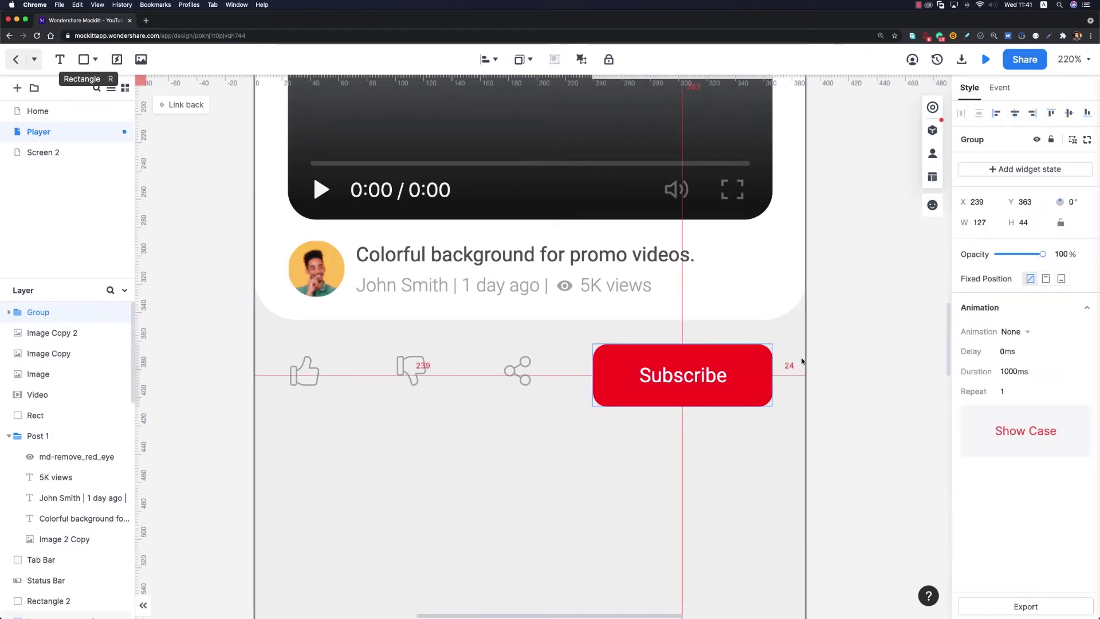
key("Up")
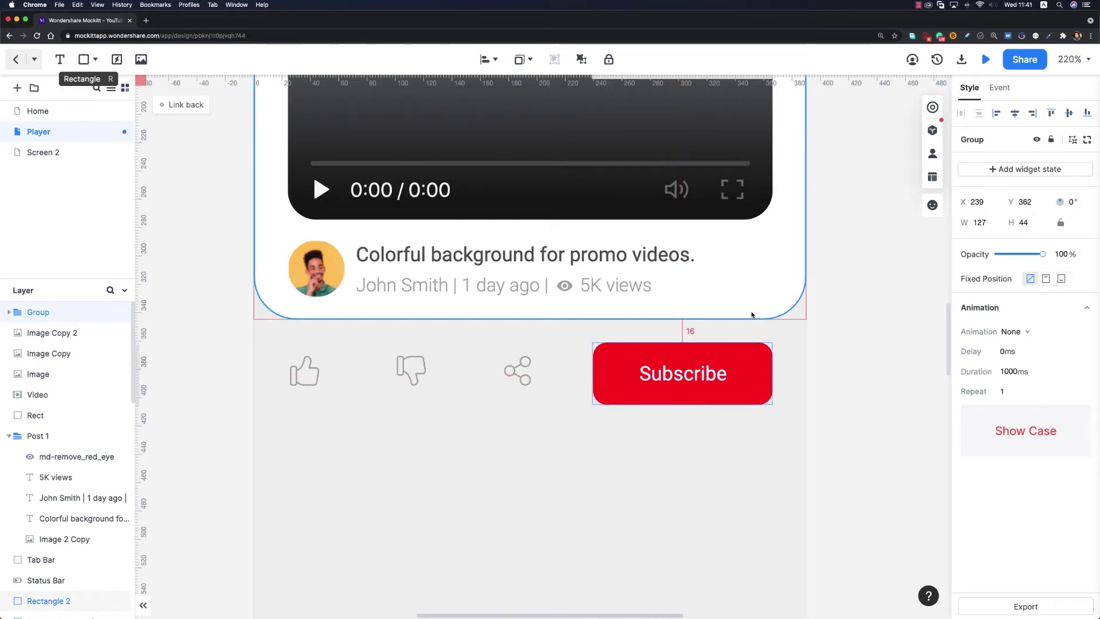
left_click(863, 278)
- Draw a straight horizontal line at X 24, Y 430 below the icons and button, and set its width to 342
scroll(863, 278, "down", 4)
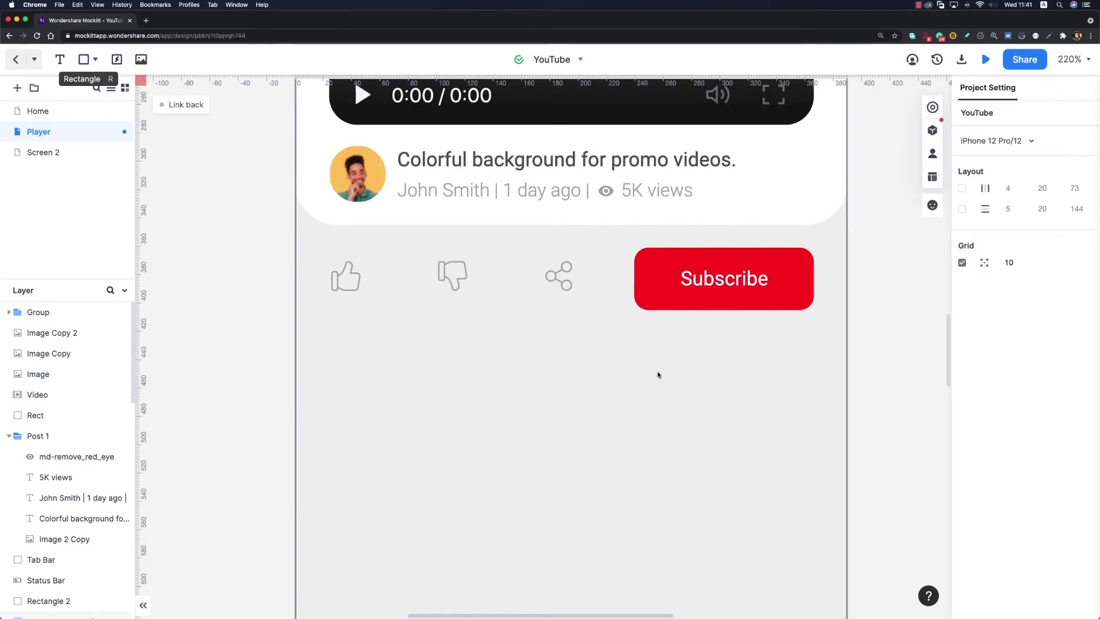
scroll(658, 371, "down", 2)
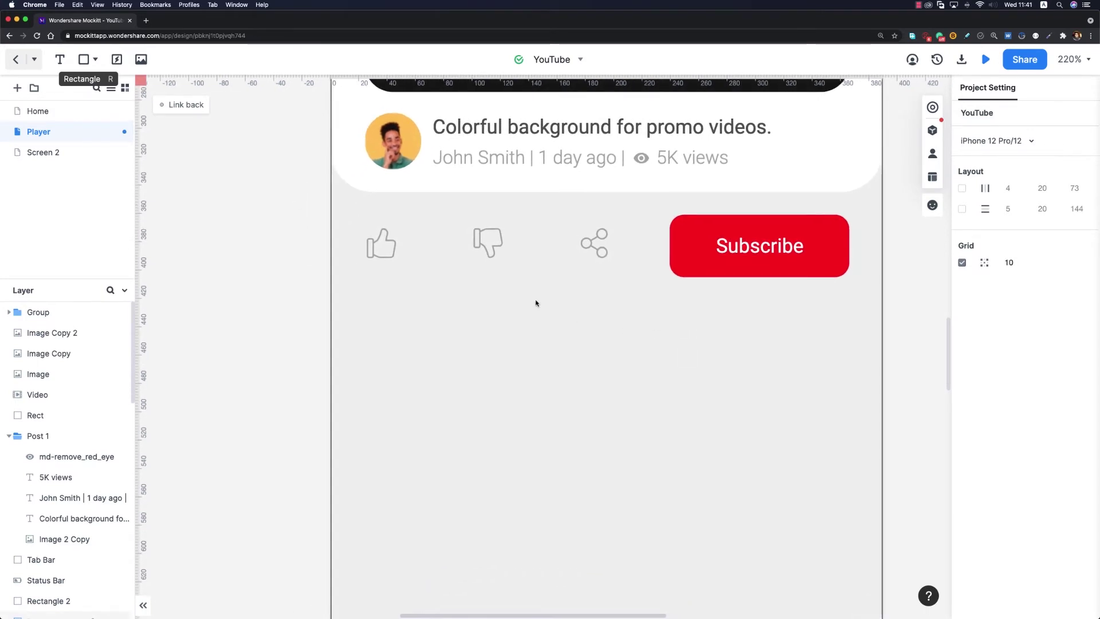
left_click(95, 59)
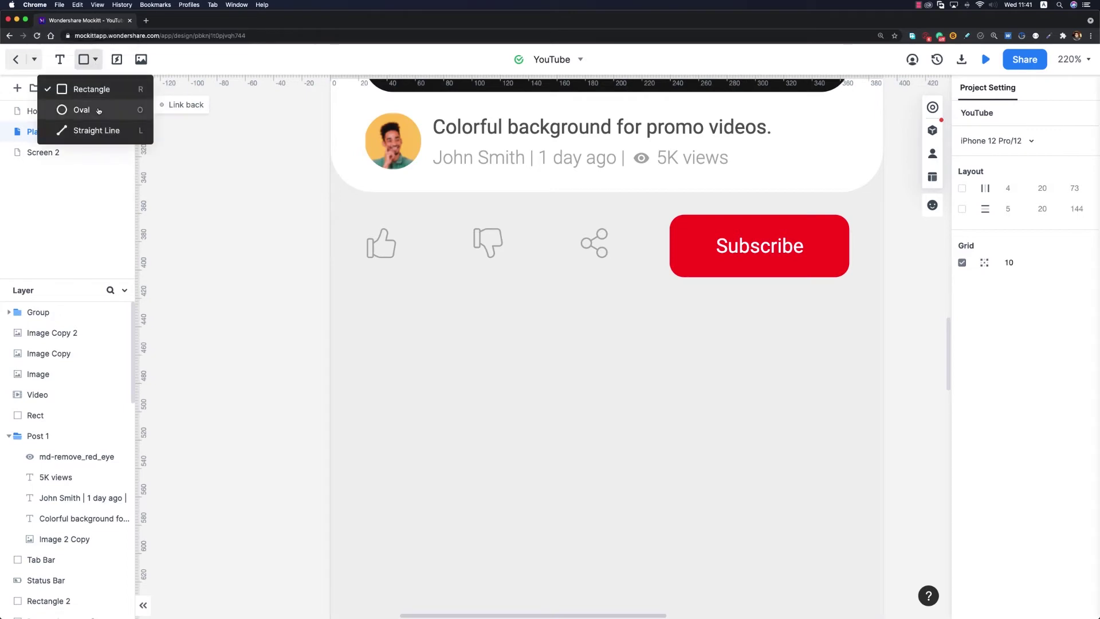
left_click(85, 130)
mouse_move(364, 313)
left_mouse_down()
mouse_move(544, 329)
mouse_move(821, 328)
left_mouse_up()
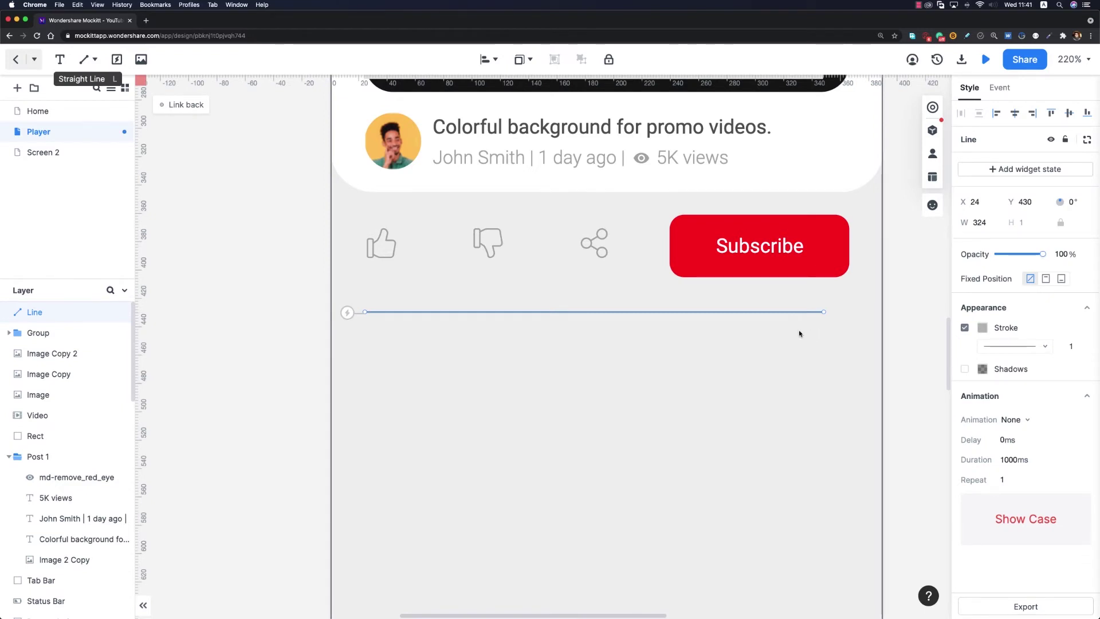
left_click(982, 224)
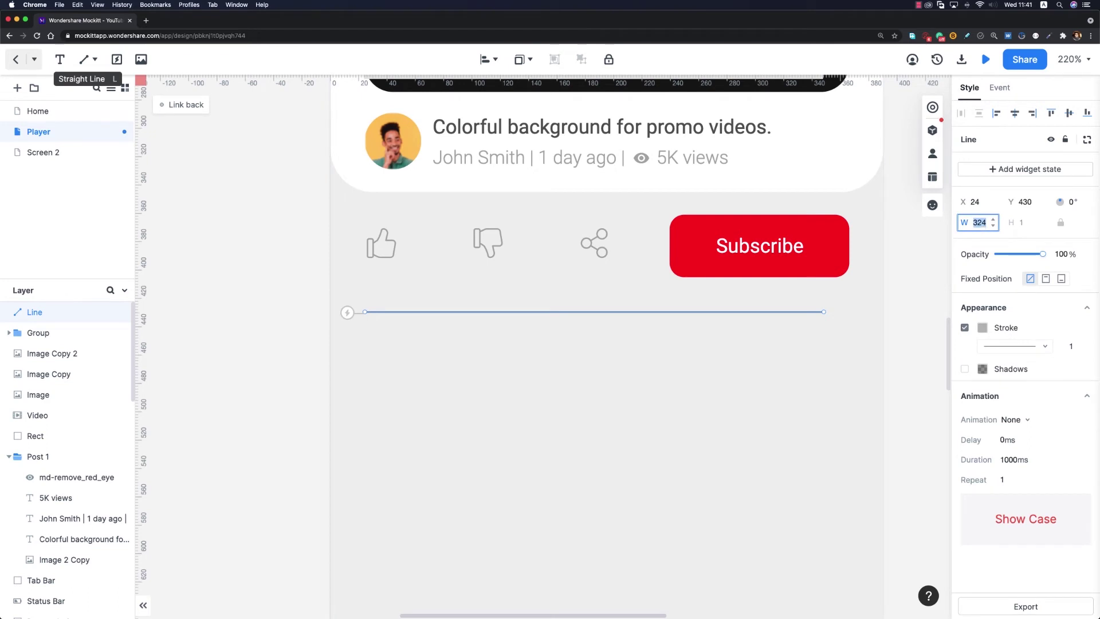
type("342")
key("Return")
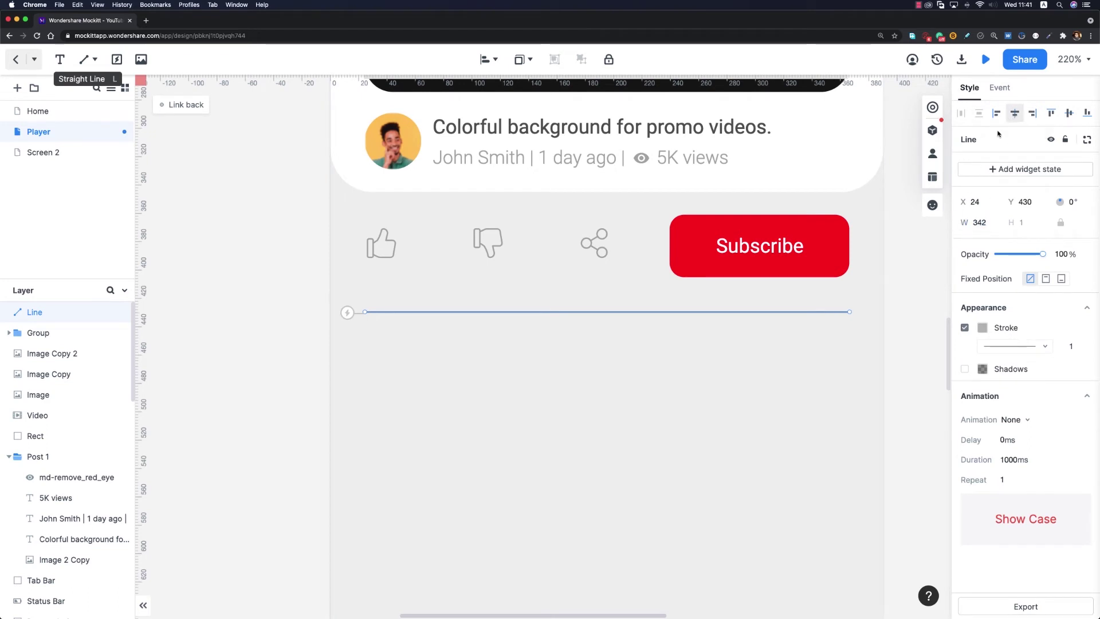
- Set the opacity of the divider line's grey stroke colour to 50
left_click(981, 327)
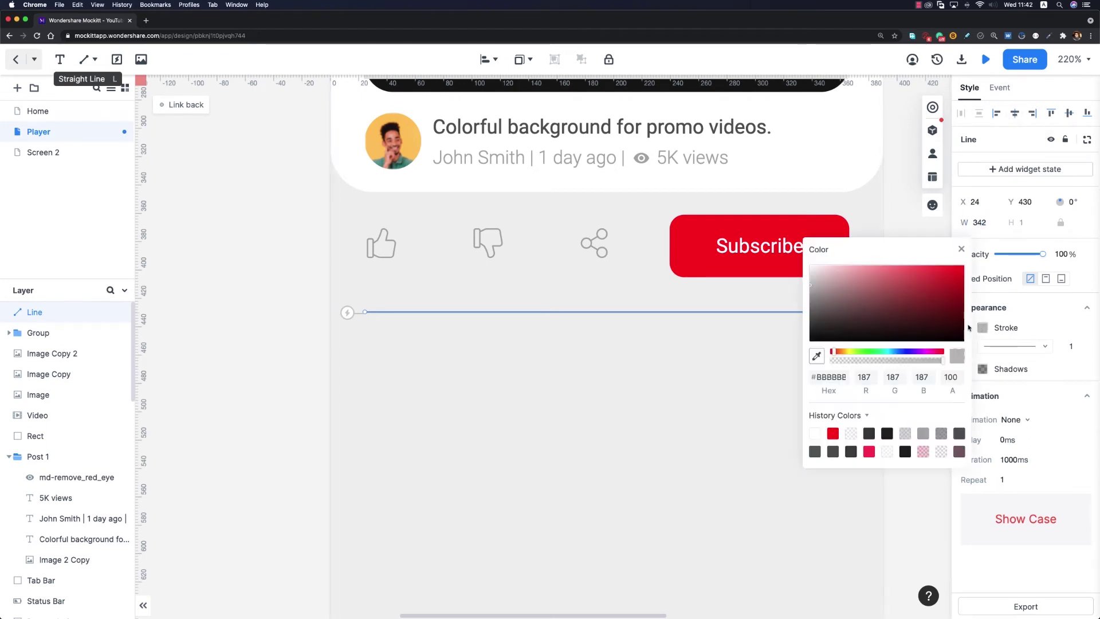
left_click(949, 377)
double_click(952, 377)
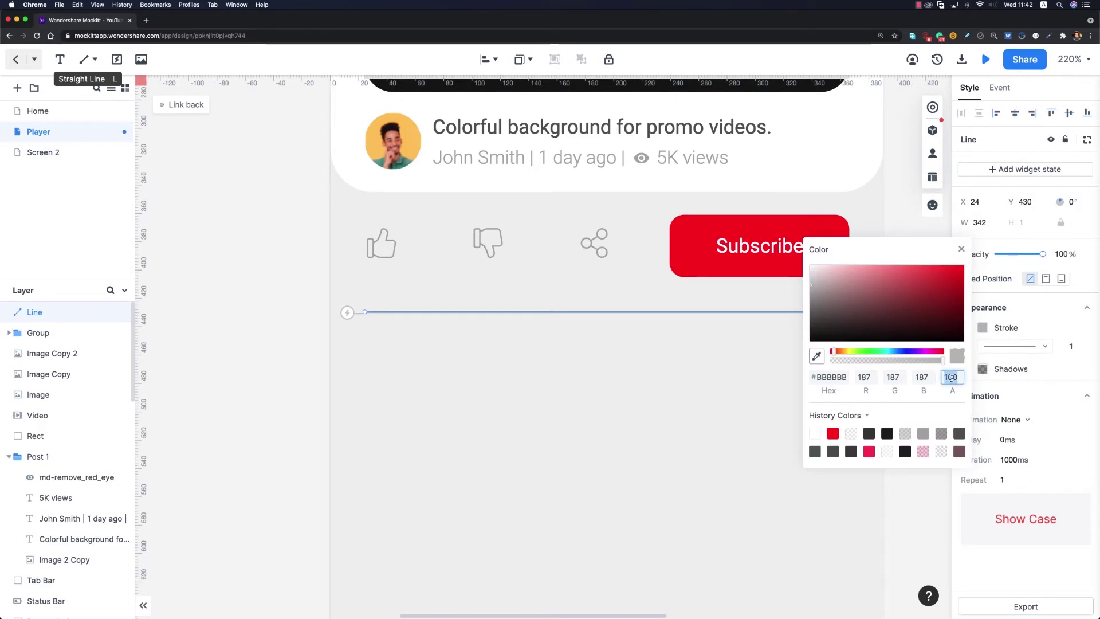
type("50")
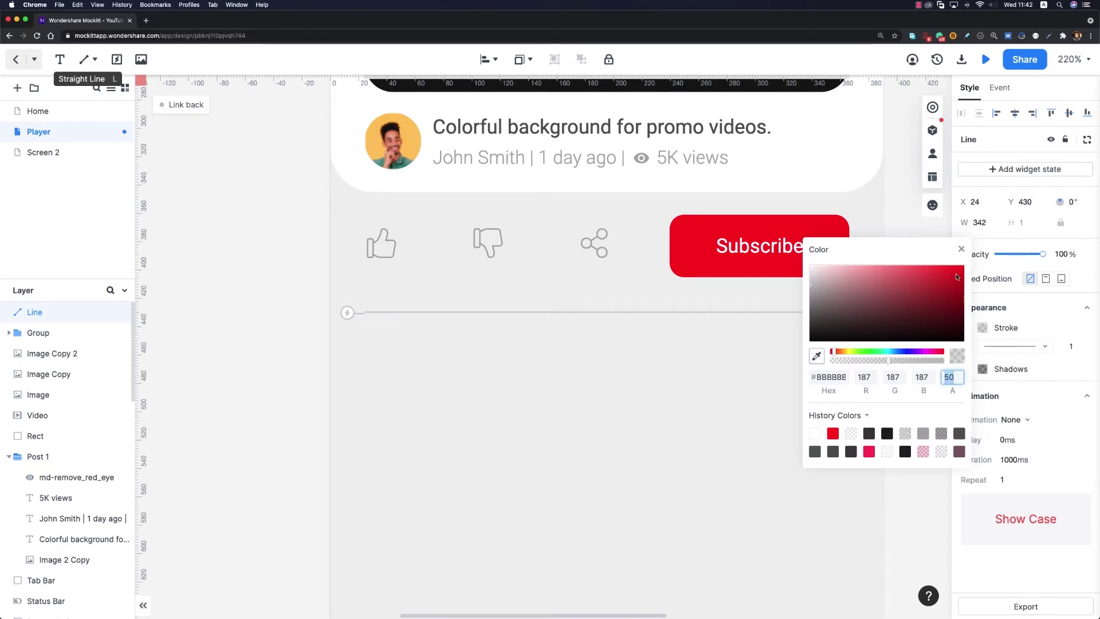
left_click(687, 401)
- Check the spacing between the divider line and the Subscribe button, and the space remaining below
scroll(745, 344, "down", 1)
left_click(825, 276)
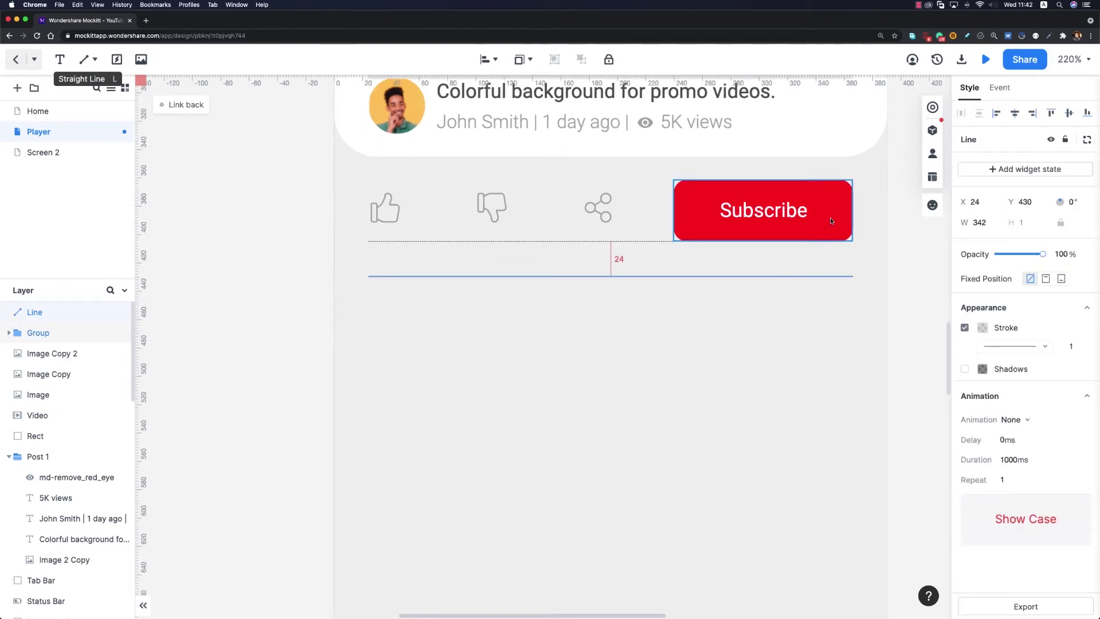
left_click(889, 269)
scroll(888, 270, "down", 2)
scroll(889, 270, "down", 5)
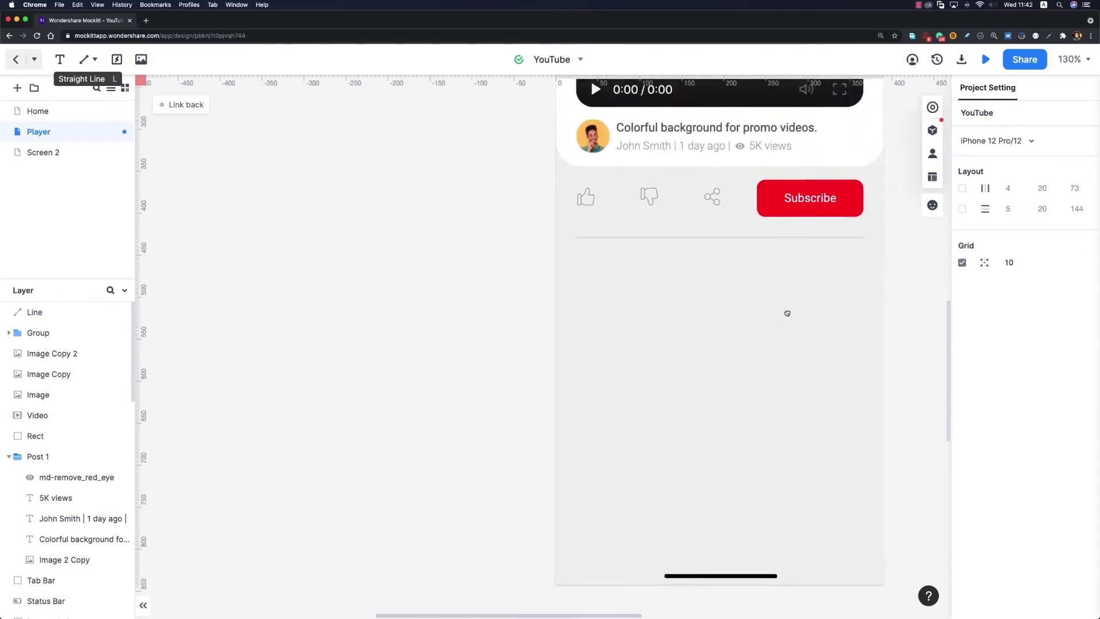
scroll(697, 294, "up", 1)
scroll(697, 295, "right", 1)
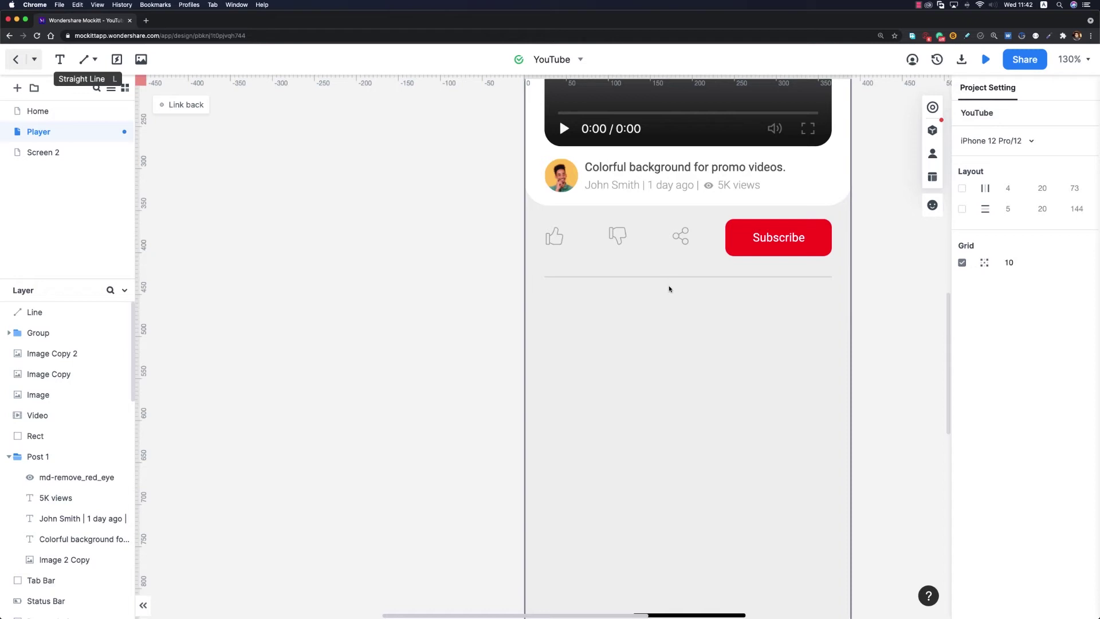
- Copy the "New product!" post group from the Home screen and paste it onto the Player screen
left_click(86, 113)
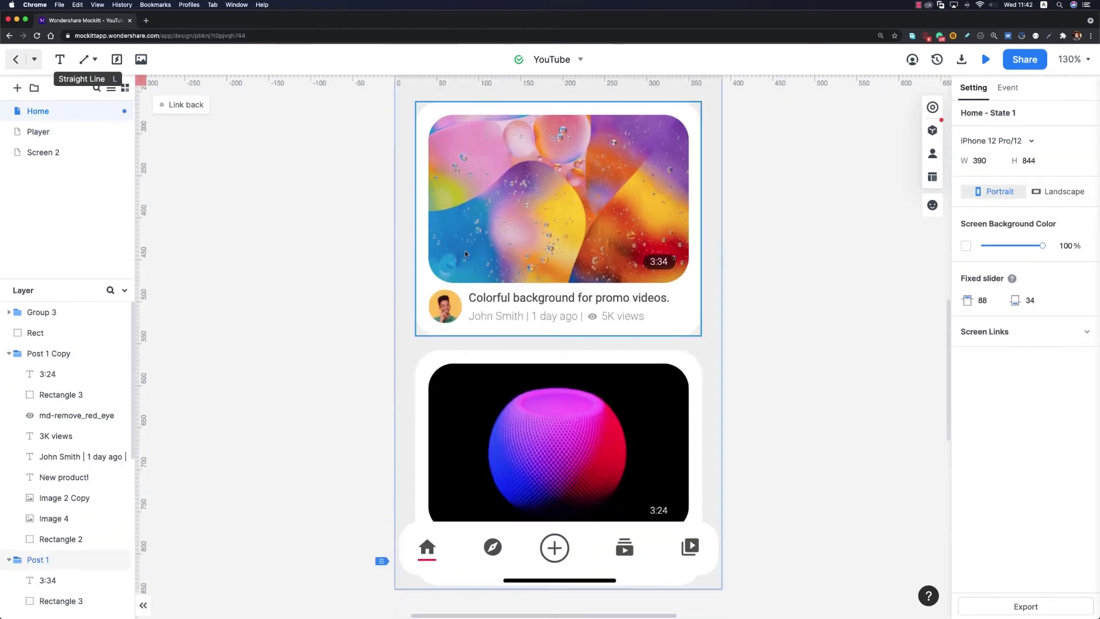
left_click(515, 368)
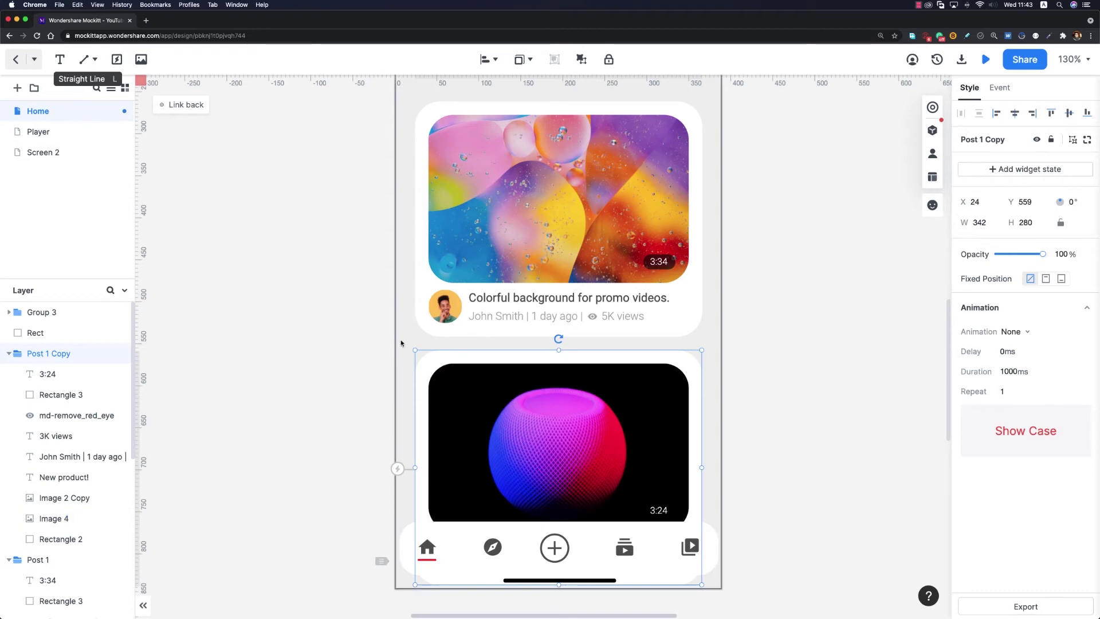
left_click(69, 131)
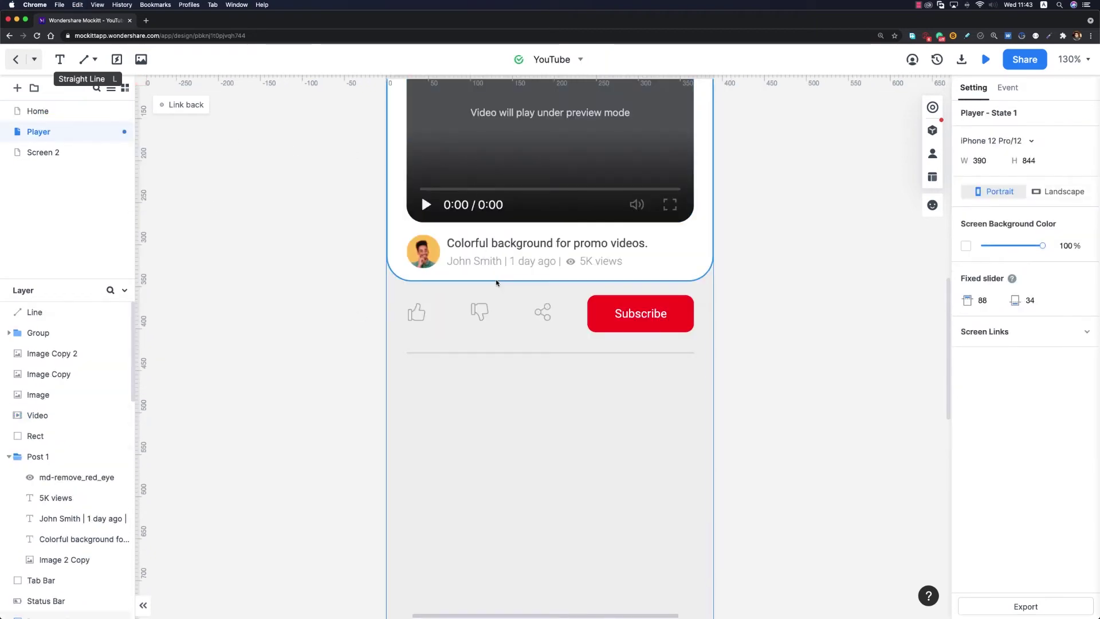
key("ctrl+v")
- Place the pasted post below the divider line at Y 455 and centre it horizontally on the screen
left_click_drag(474, 272, 474, 412)
scroll(474, 412, "down", 5)
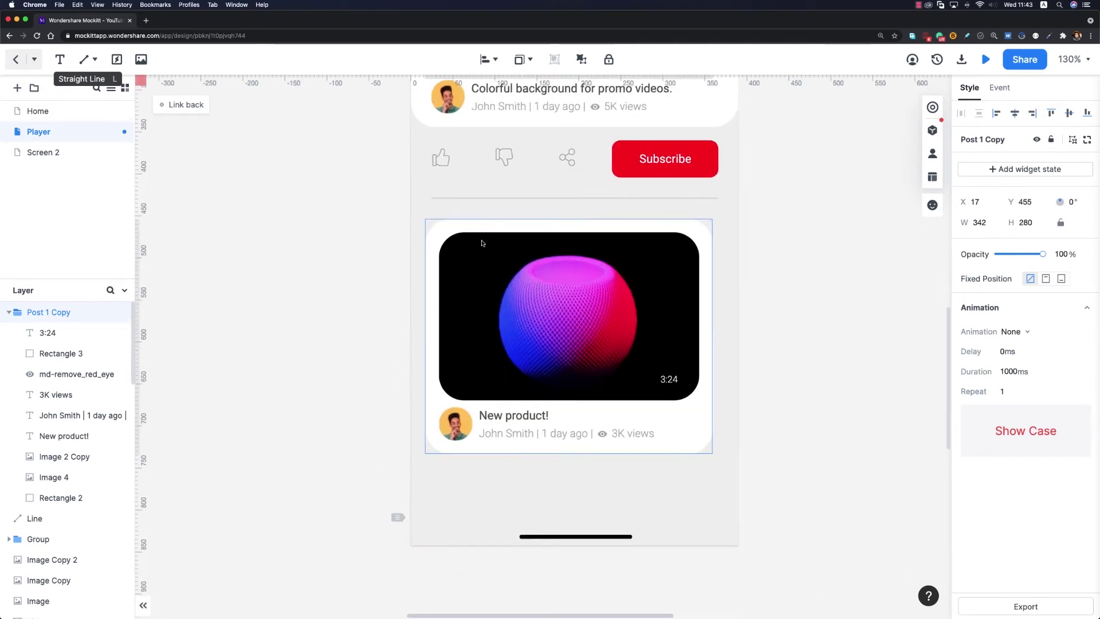
left_click(1012, 113)
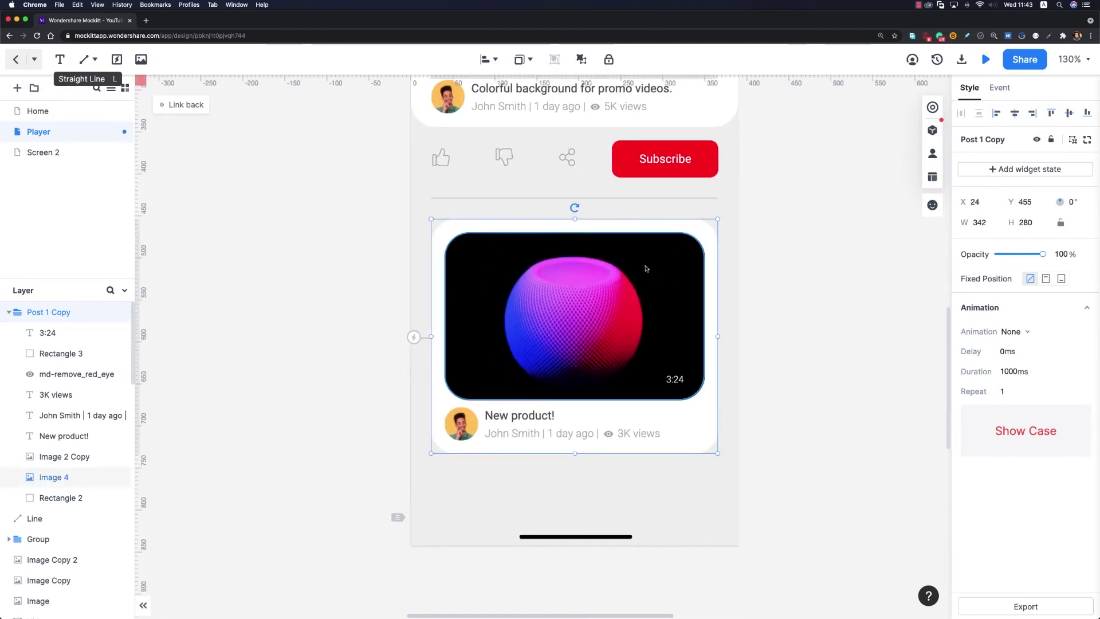
- Set the Player screen's height to 1084
scroll(717, 248, "down", 5)
key("shift+1")
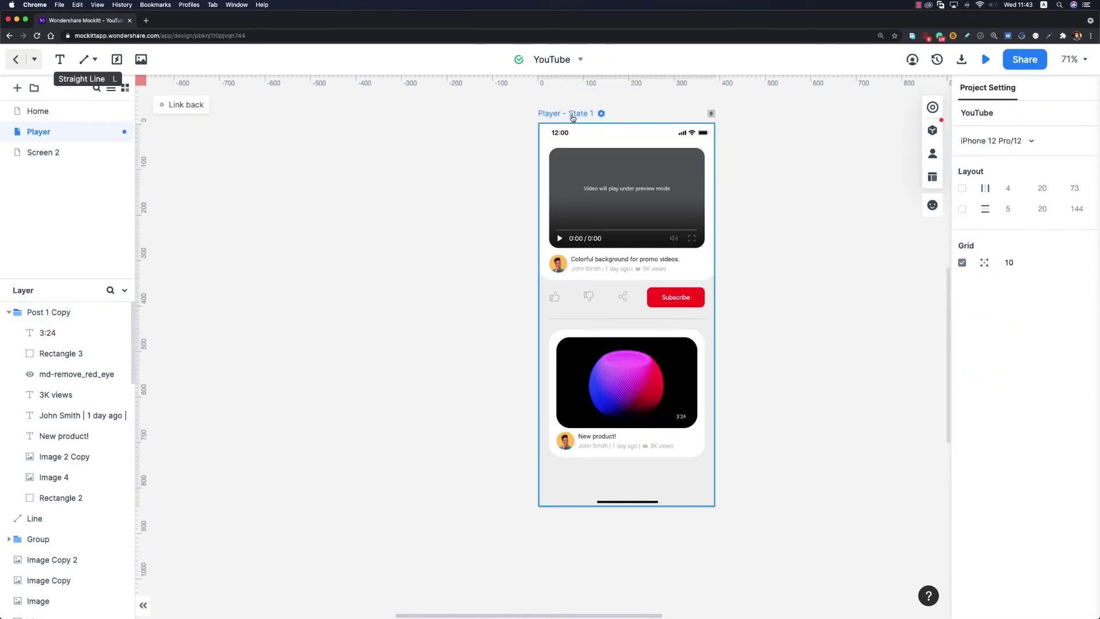
left_click(571, 116)
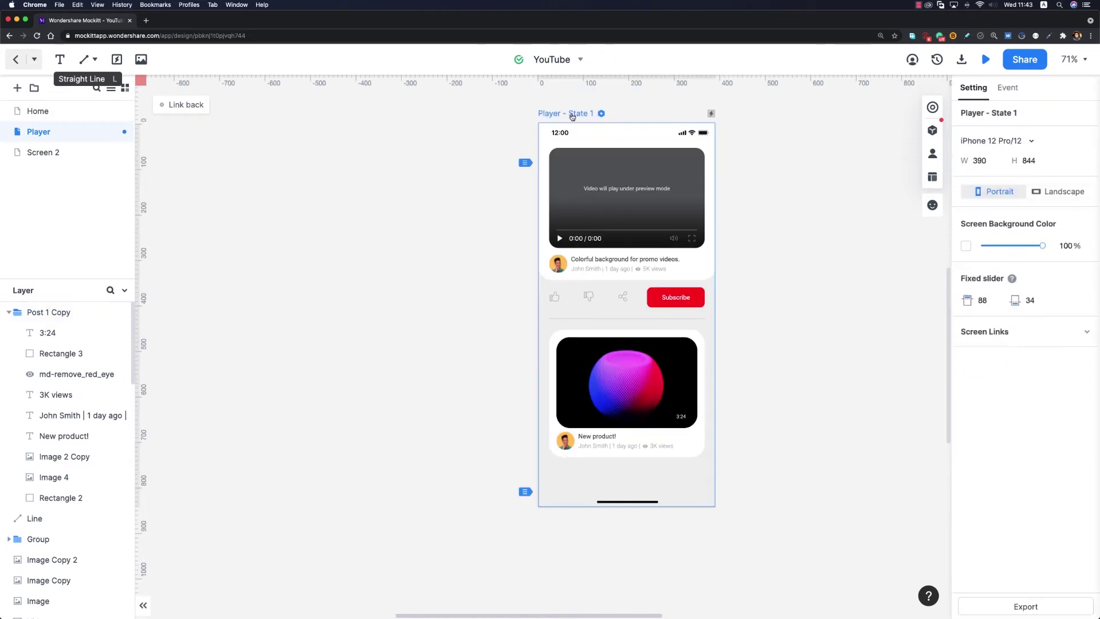
double_click(1043, 161)
type("1084")
left_click(837, 319)
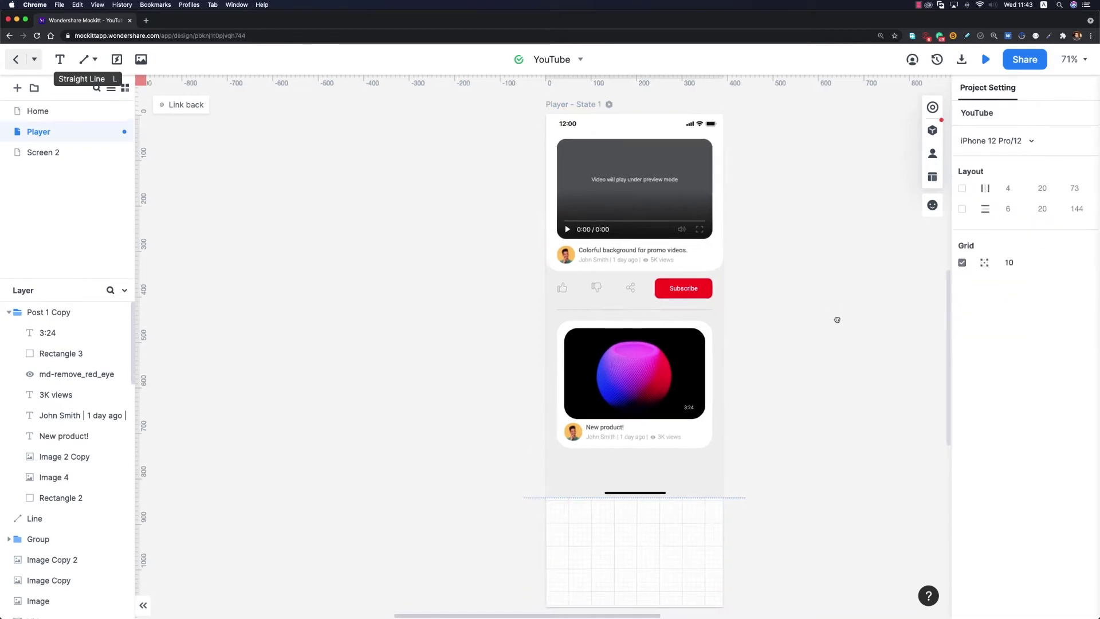
- Extend the background rectangle of the Player screen down to the full screen height of 1084
scroll(812, 310, "down", 2)
left_click(588, 416)
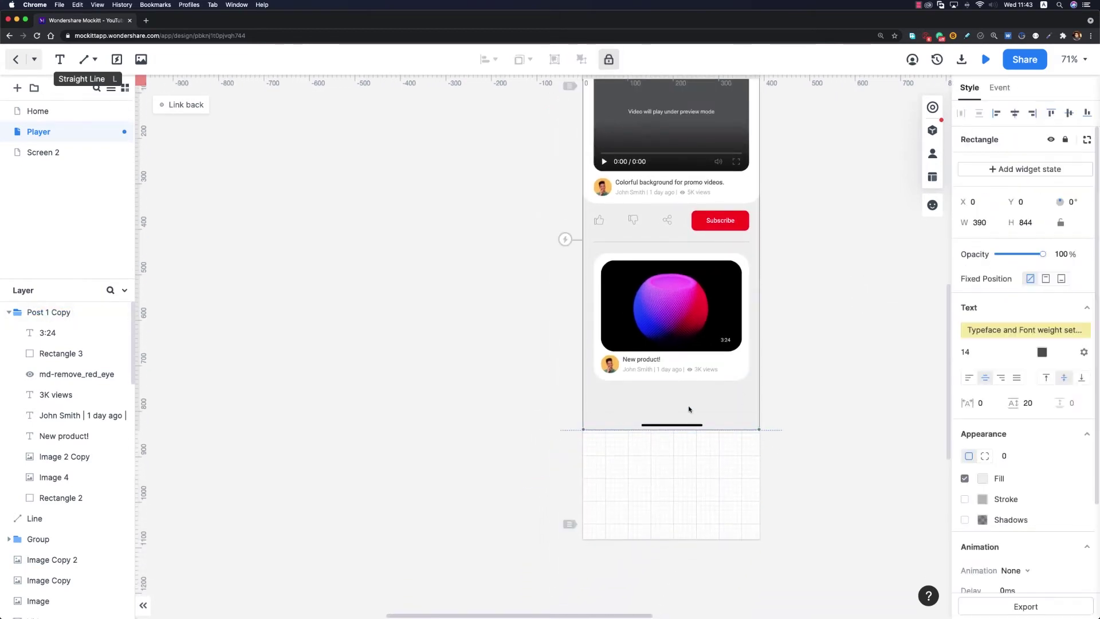
scroll(530, 346, "up", 3)
scroll(530, 346, "right", 2)
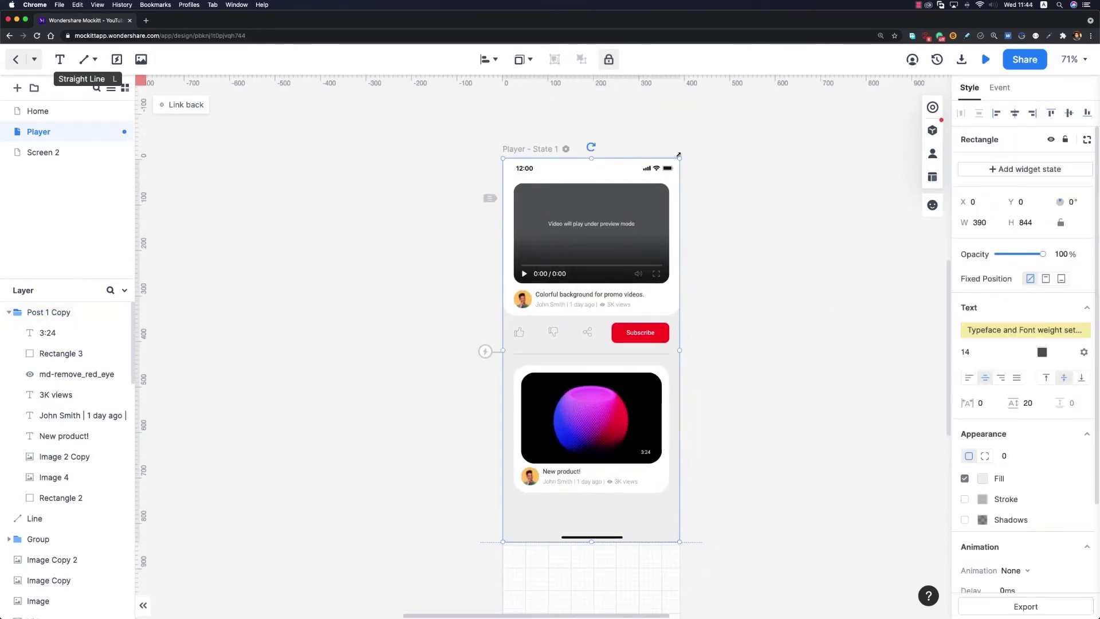
scroll(700, 330, "down", 3)
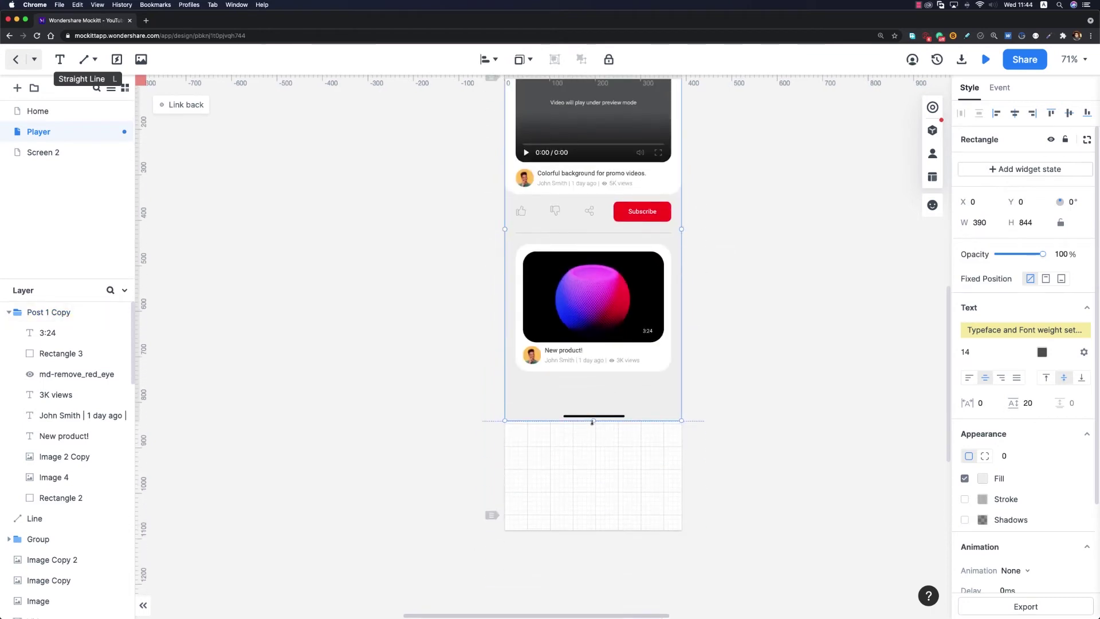
left_click_drag(593, 421, 593, 529)
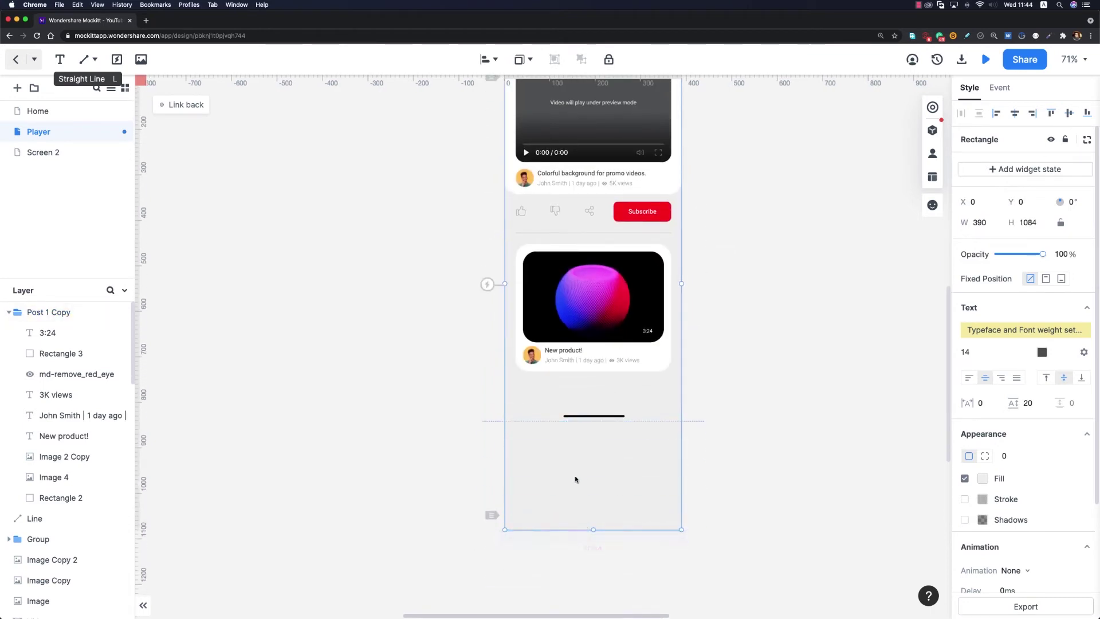
- Move the home indicator bar down to the lower edge of the extended Player screen
left_click(594, 416)
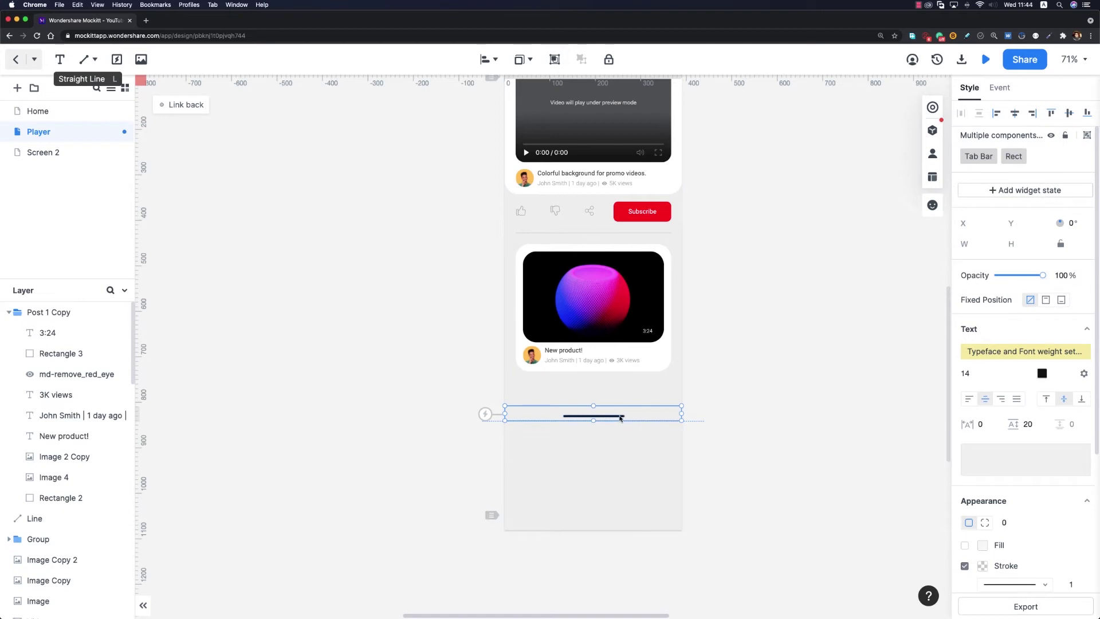
left_click_drag(609, 419, 599, 528)
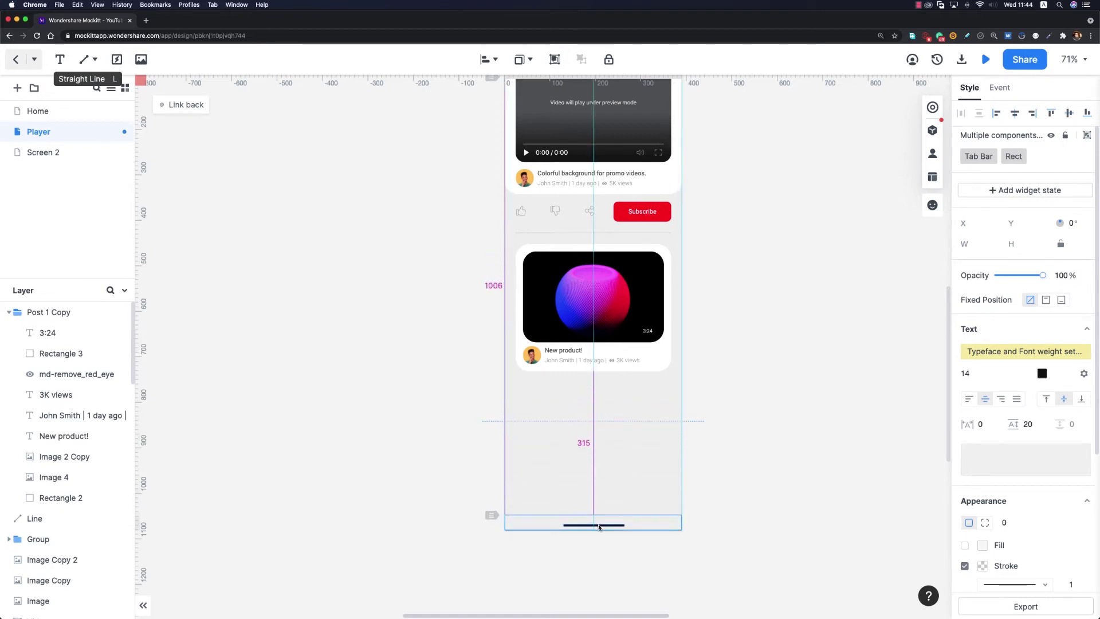
left_click(704, 437)
- Duplicate the "New product!" post and place the copy beneath it at Y 751, checking the post spacing against the Home screen
left_click(647, 336)
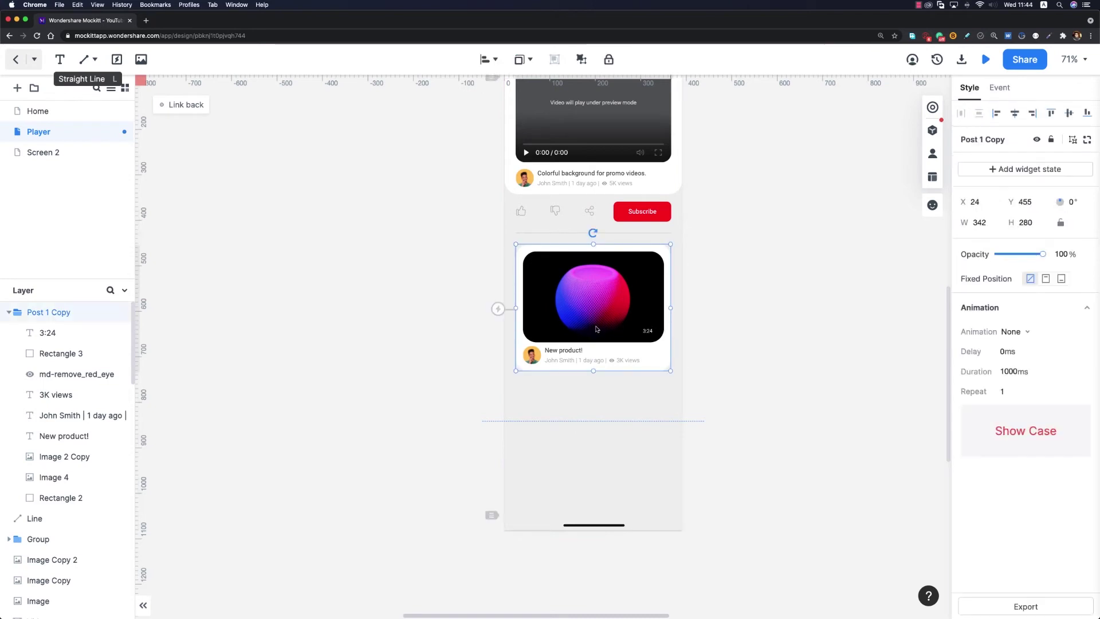
key("ctrl+d")
left_click_drag(580, 401, 579, 409)
left_click(38, 113)
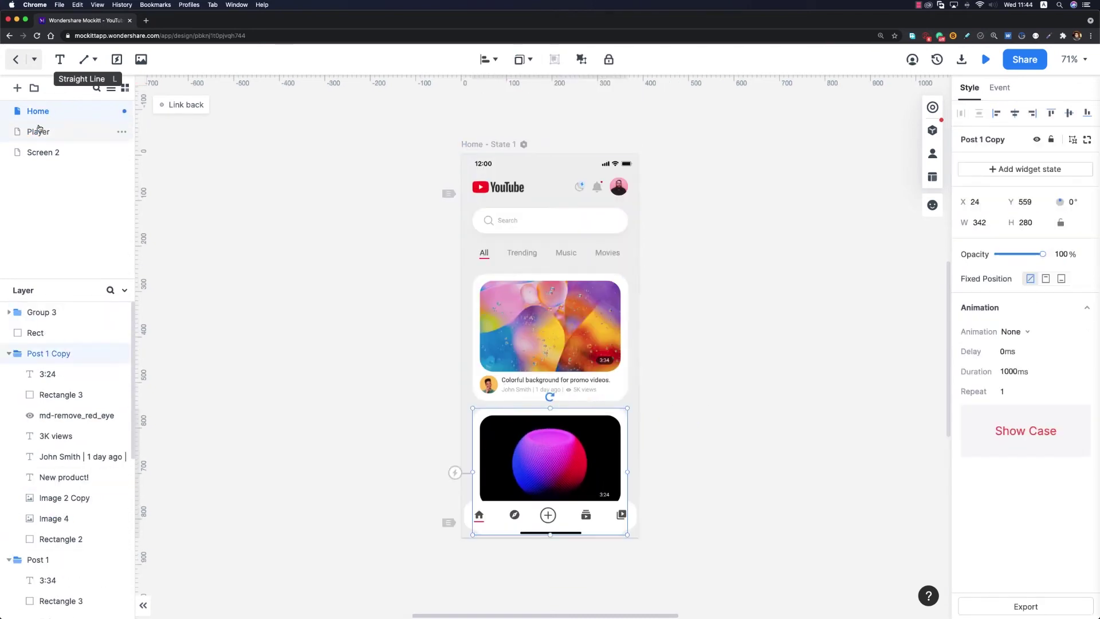
left_click(38, 131)
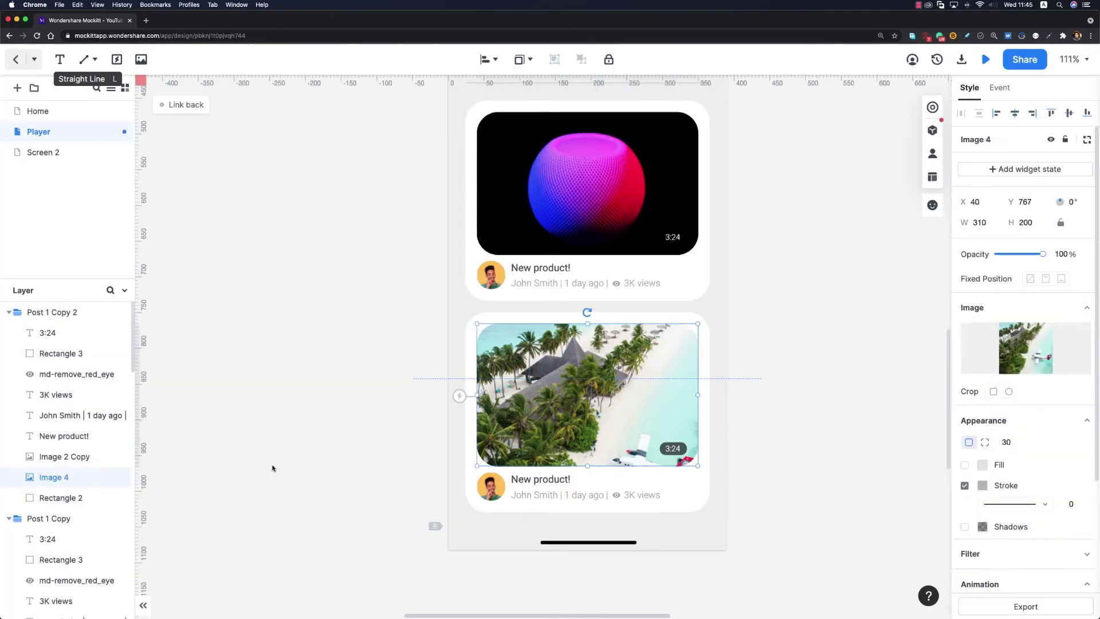
- Retitle the second post "Travel to Hawaii." and replace its avatar with the photo of the bearded man
double_click(540, 479)
type("Travel to Hawaii.")
left_click(491, 486)
left_click(1026, 348)
left_click(1019, 393)
left_click(294, 373)
left_click(935, 547)
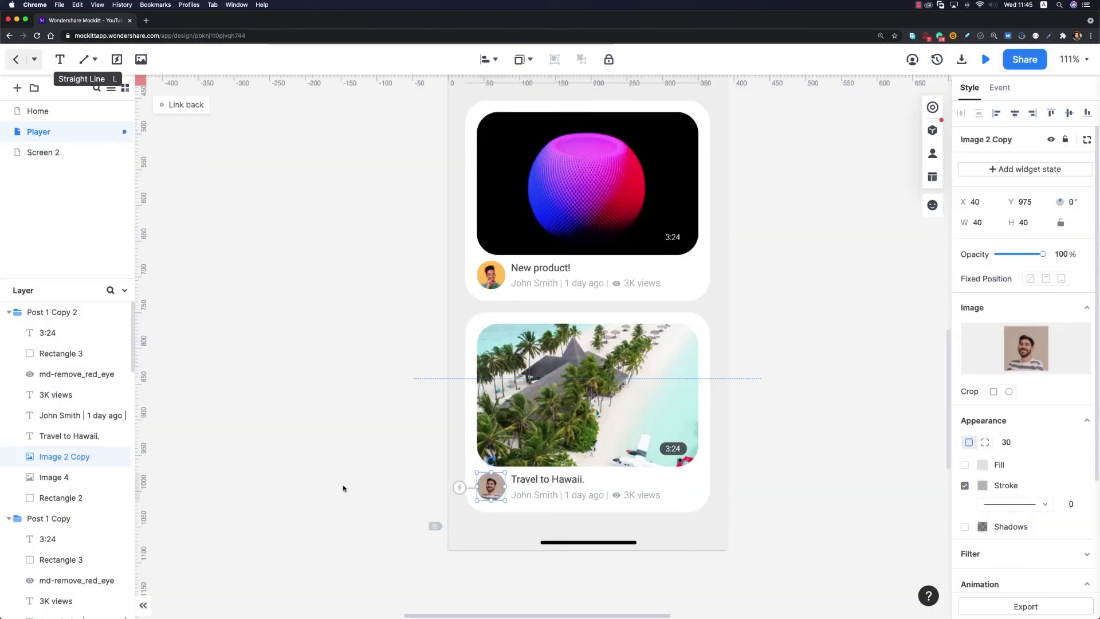
- Change the second post's byline to another author's name with "2 days ago" and set its video duration label to 5:23
double_click(558, 494)
type("John K | 2 days ago")
double_click(673, 448)
type("5:23")
left_click(798, 414)
- Preview the finished Player screen and play its embedded video
scroll(798, 414, "up", 1)
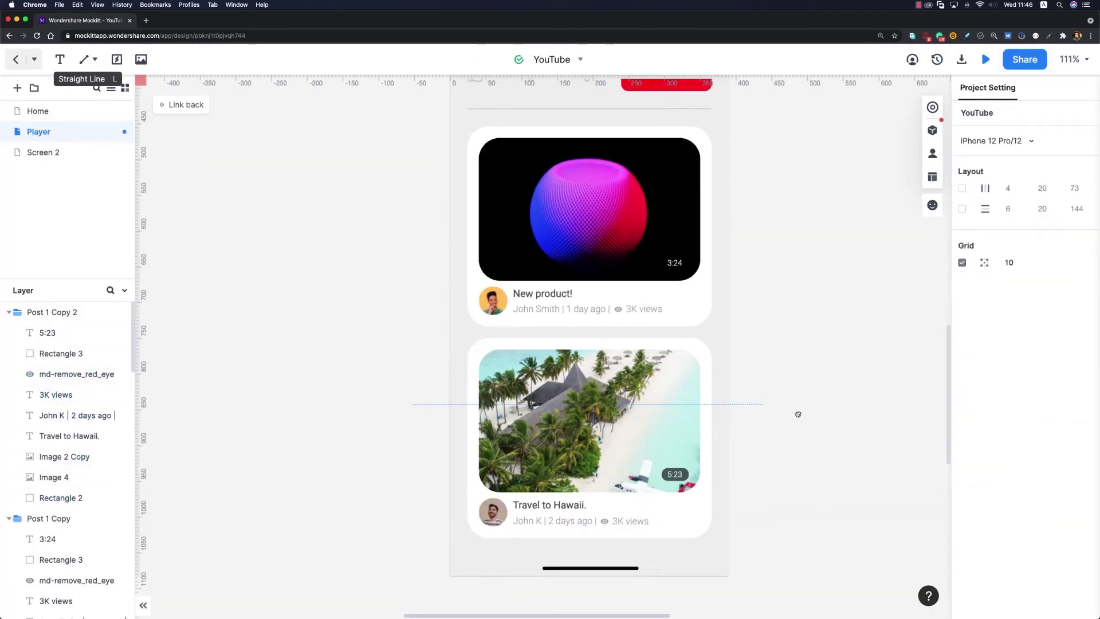
scroll(798, 414, "down", 5)
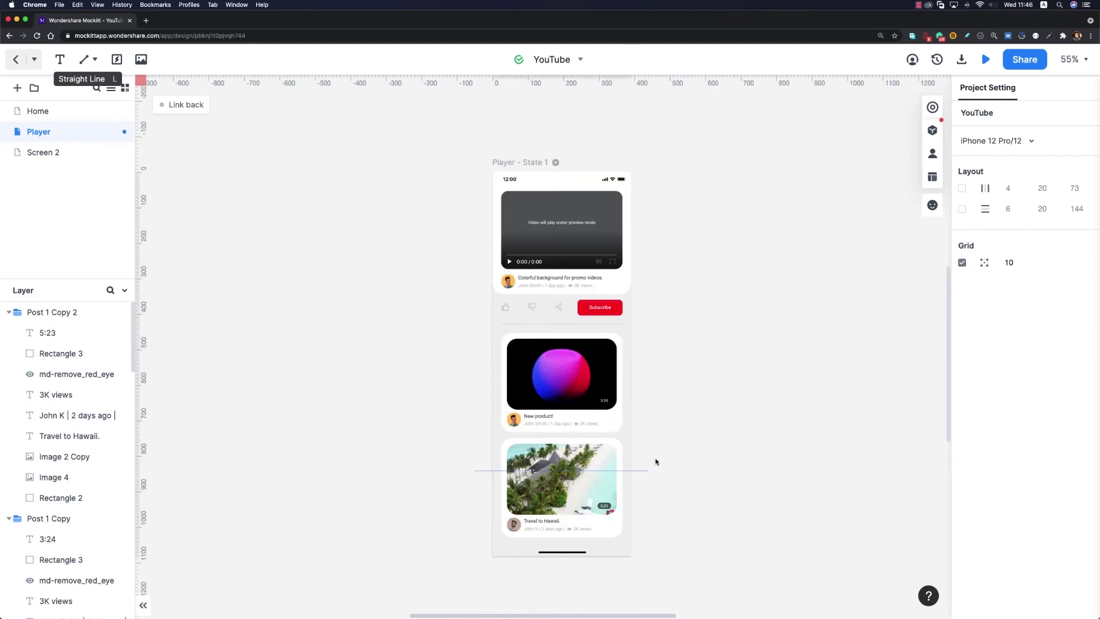
scroll(656, 462, "up", 2)
scroll(696, 467, "up", 1)
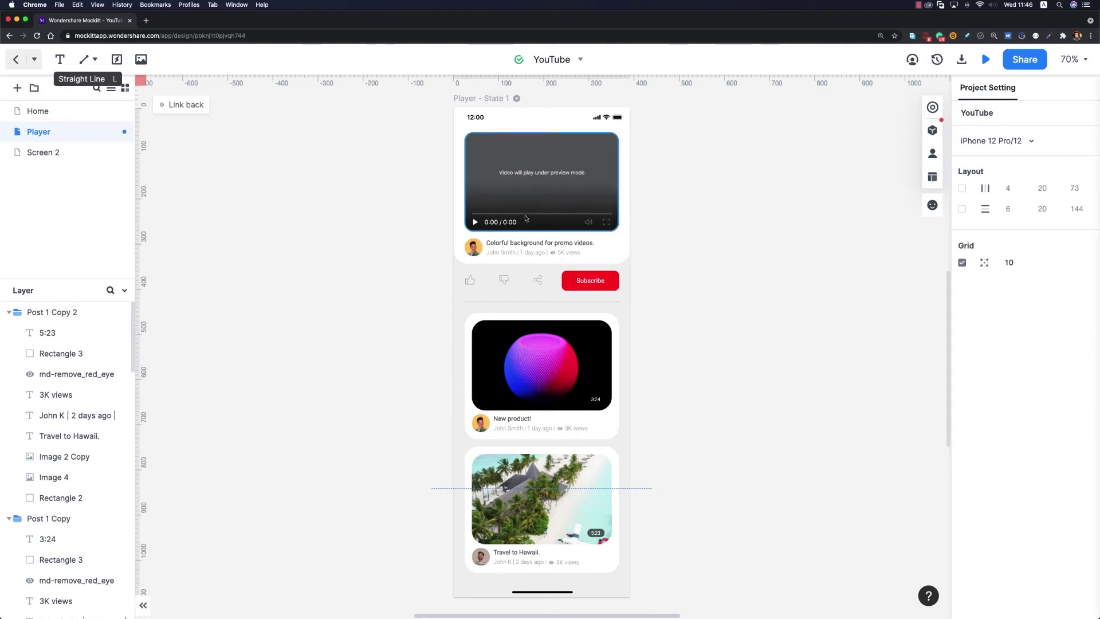
left_click(984, 61)
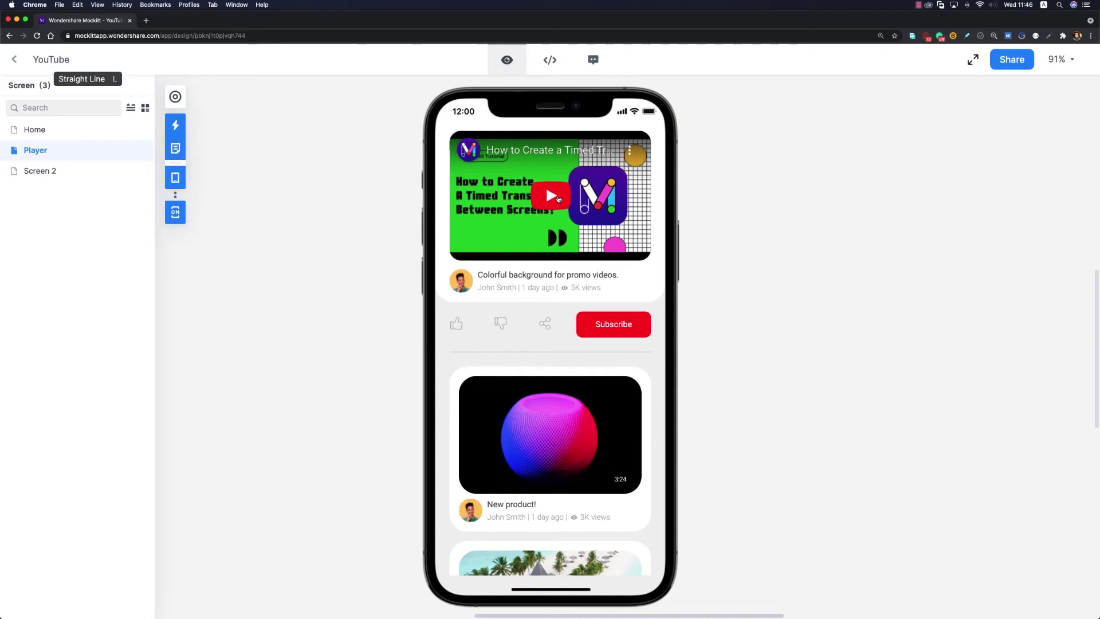
left_click(539, 202)
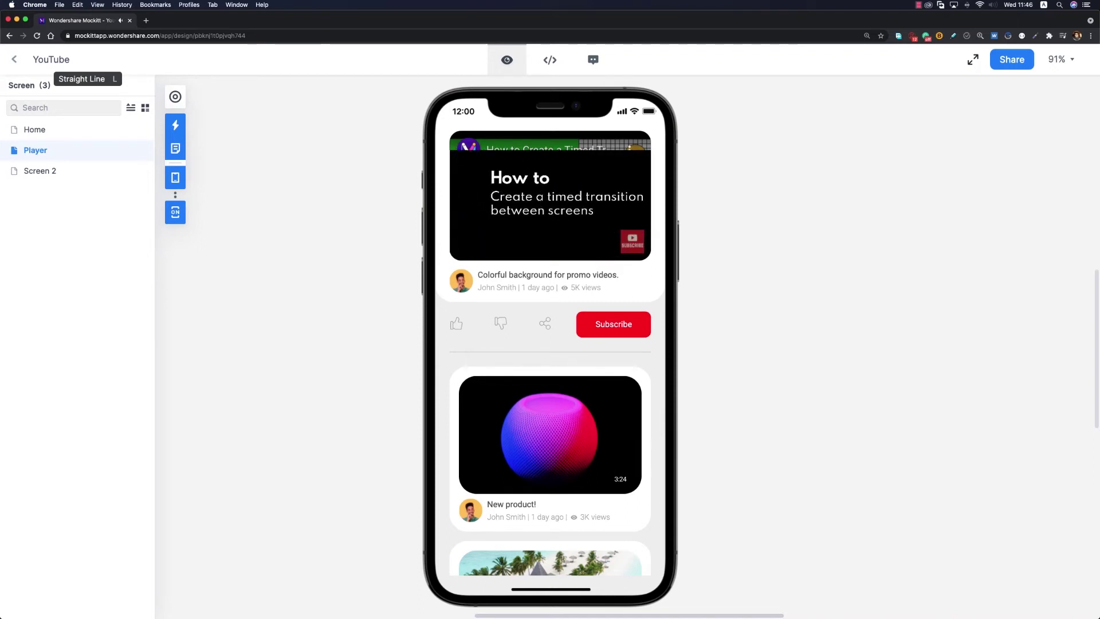
- Examine how the video and suggested posts scroll in the preview, and return to the editor
scroll(538, 198, "down", 2)
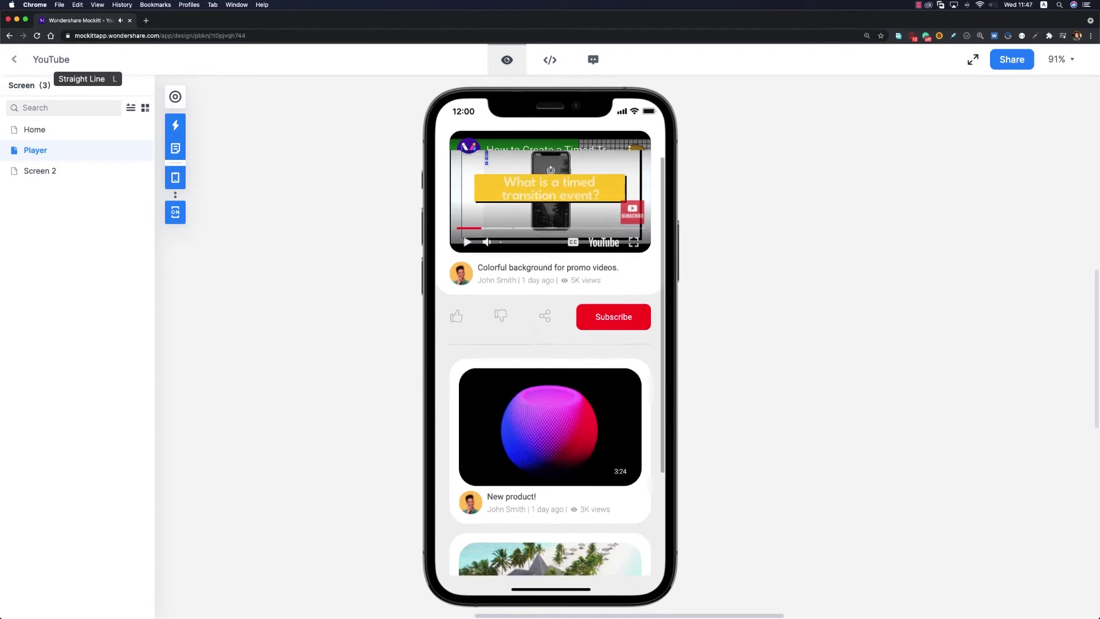
scroll(550, 304, "down", 5)
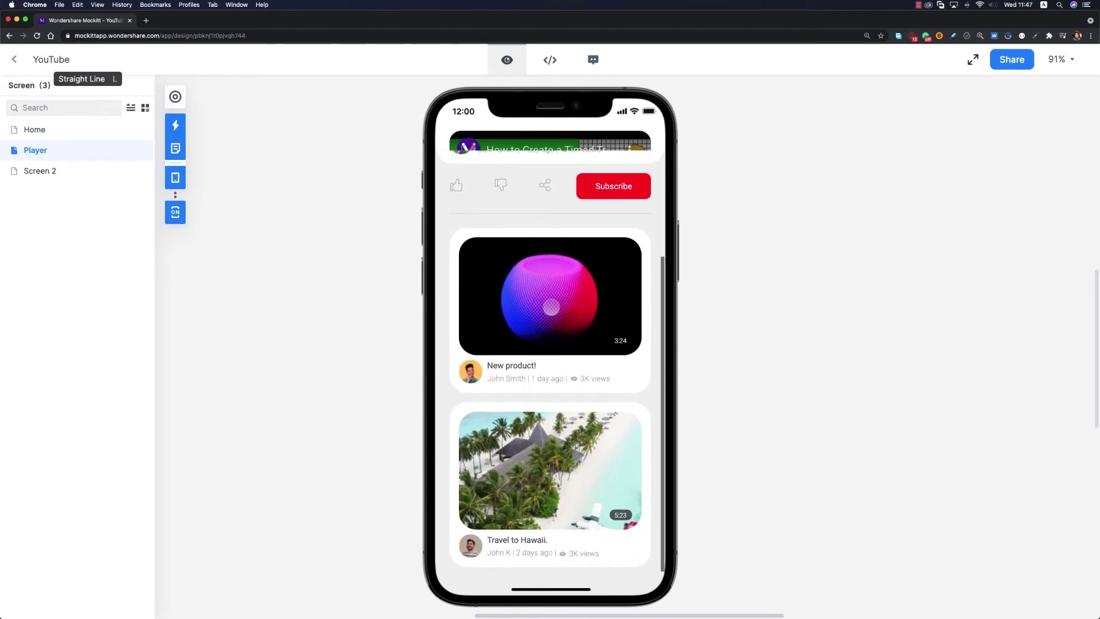
scroll(552, 307, "up", 5)
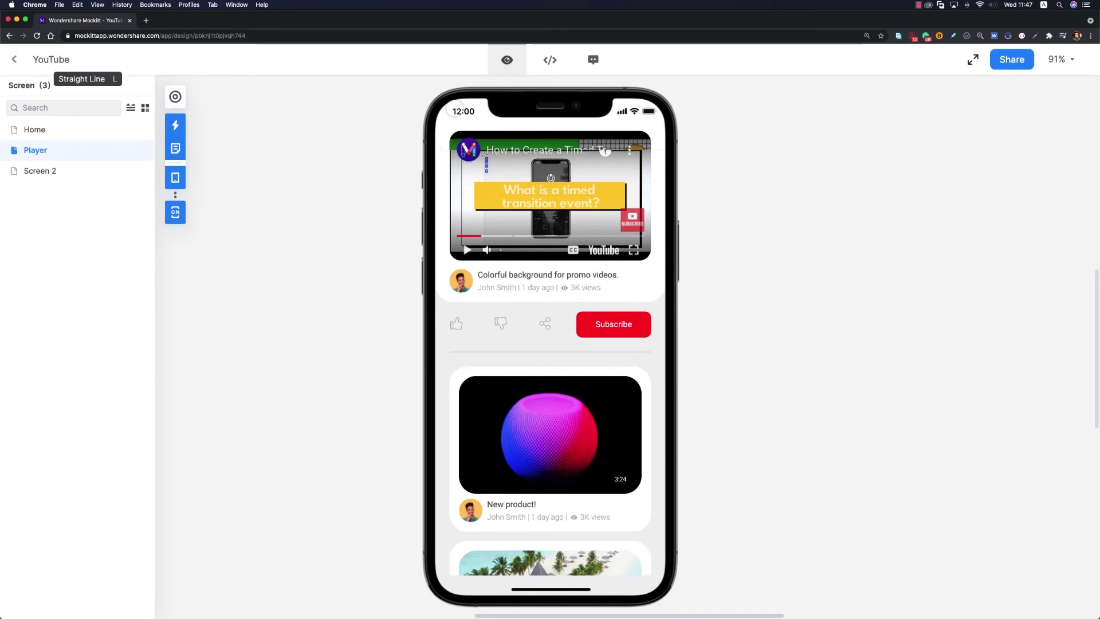
scroll(450, 125, "down", 3)
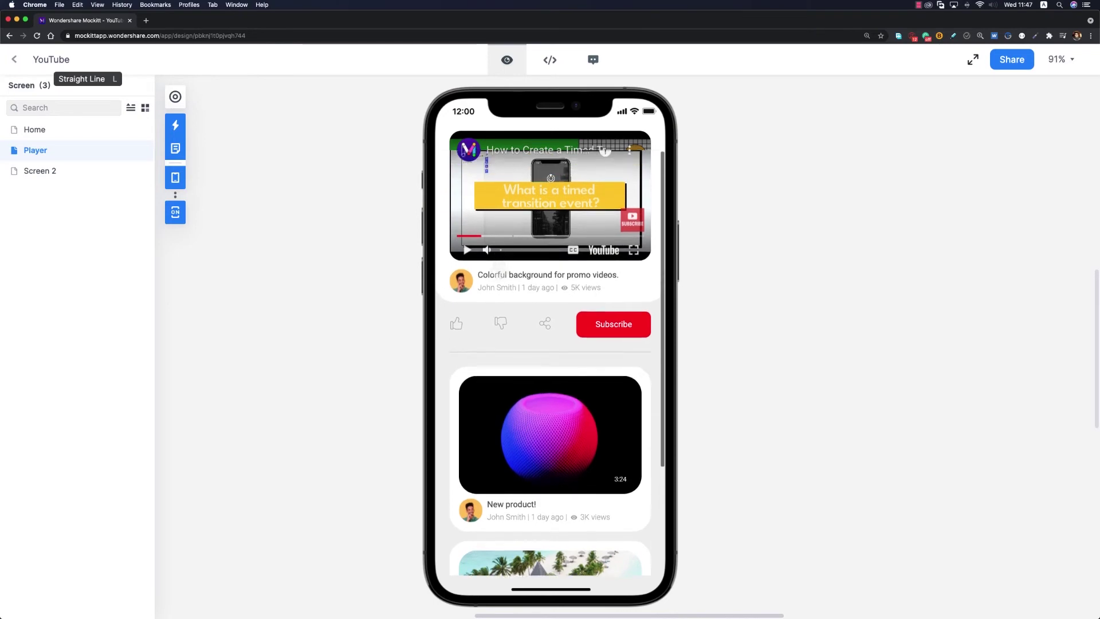
scroll(512, 154, "up", 3)
scroll(512, 155, "down", 3)
scroll(512, 154, "up", 2)
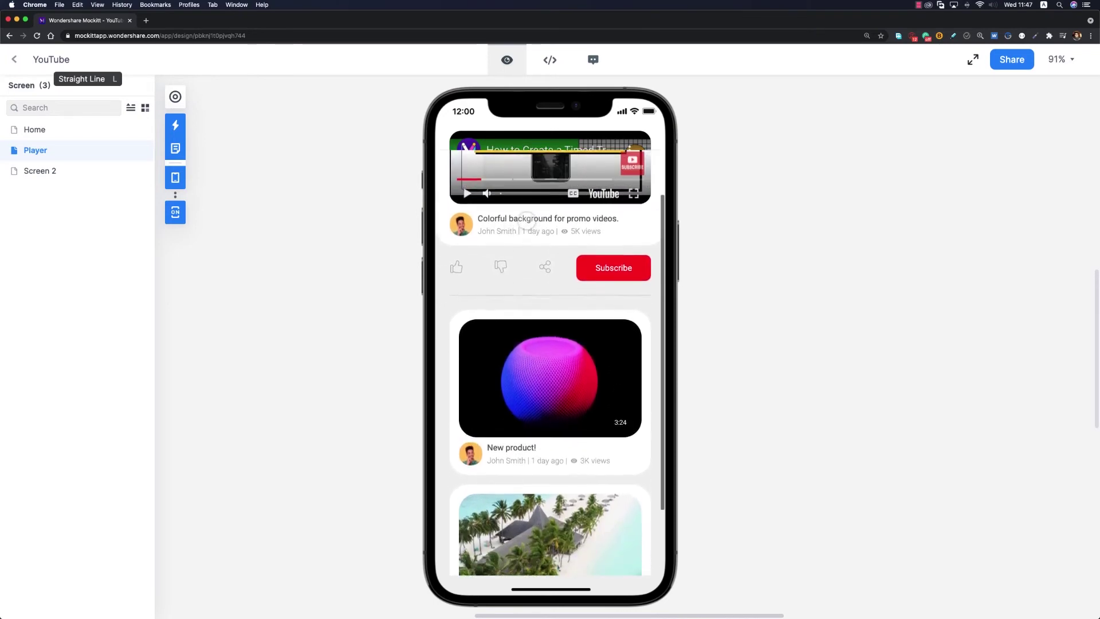
key("Escape")
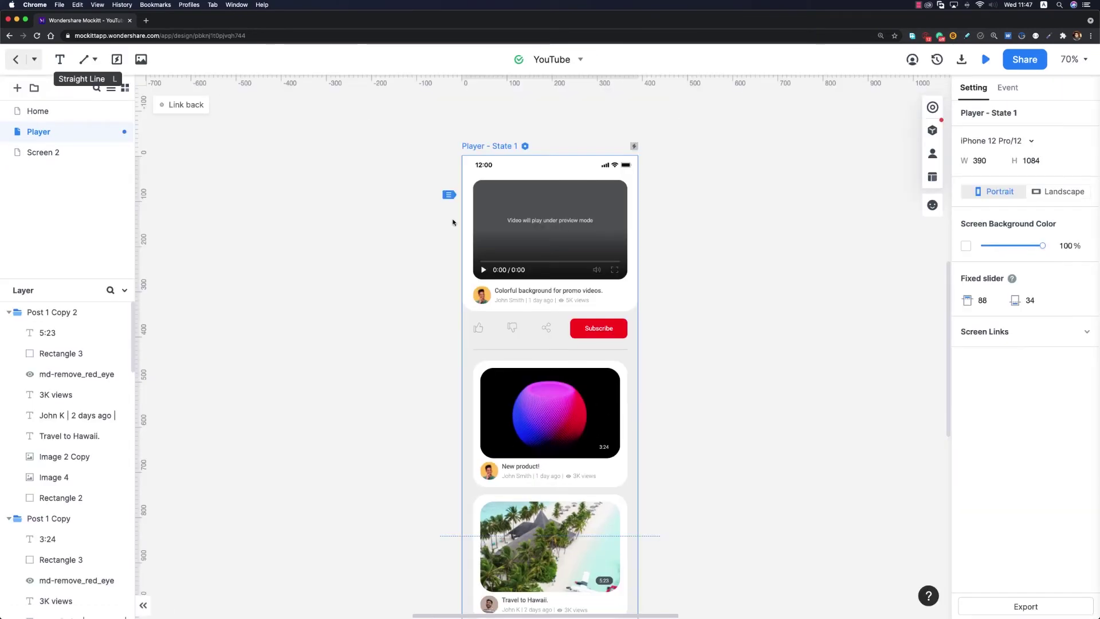
- Set the Player screen's top fixed slider to 0
scroll(455, 211, "up", 3)
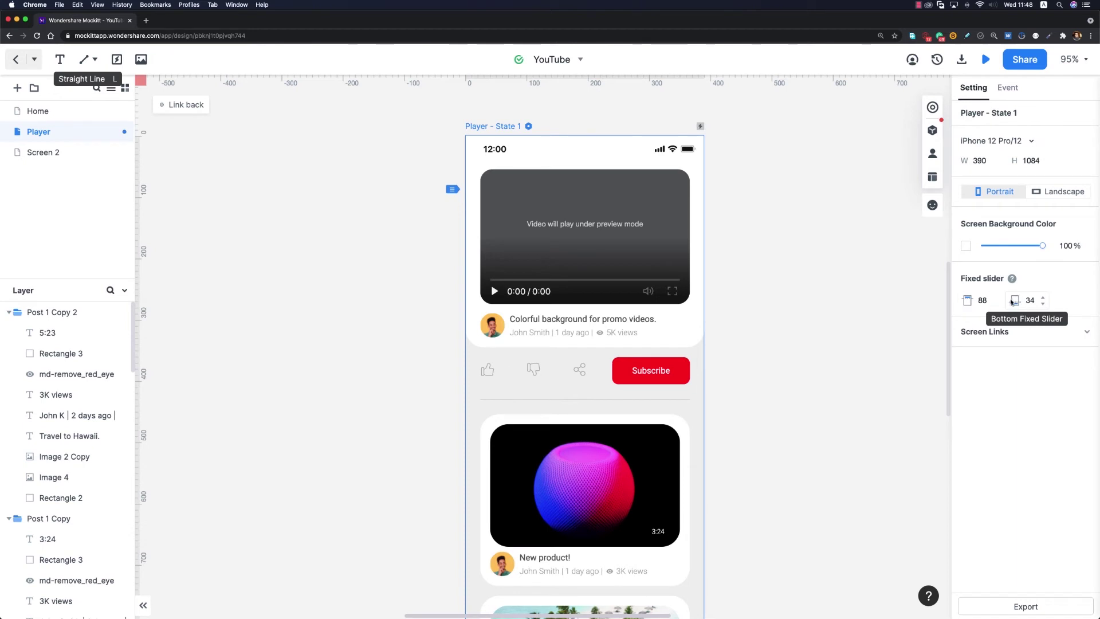
left_click(977, 302)
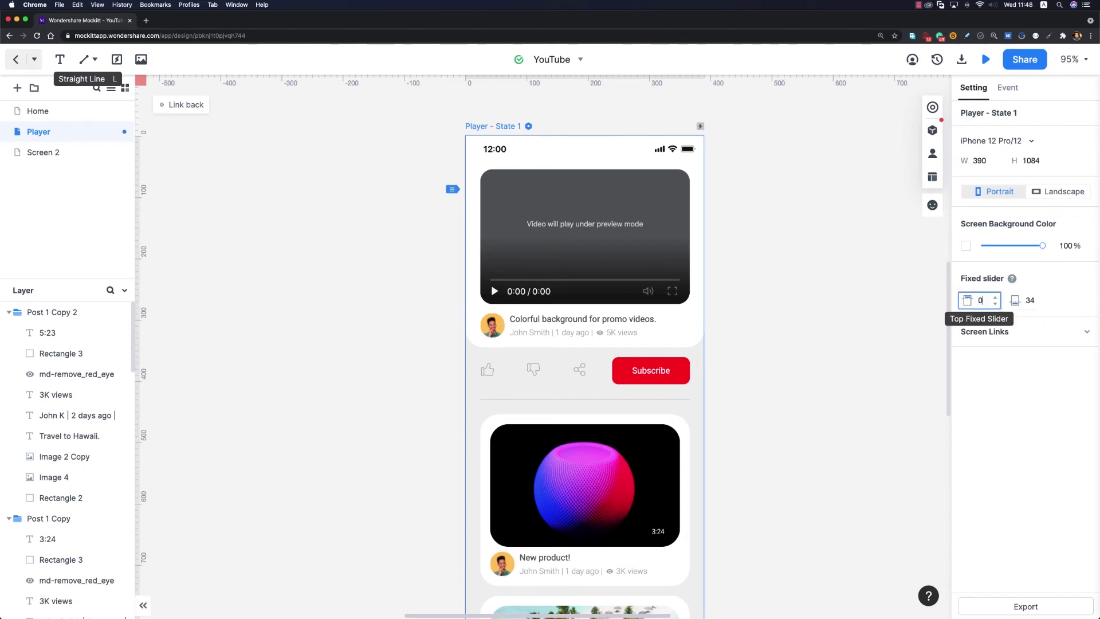
- Preview the Player screen again, play the video and check that it scrolls with the page, and return to the editor
left_click(986, 59)
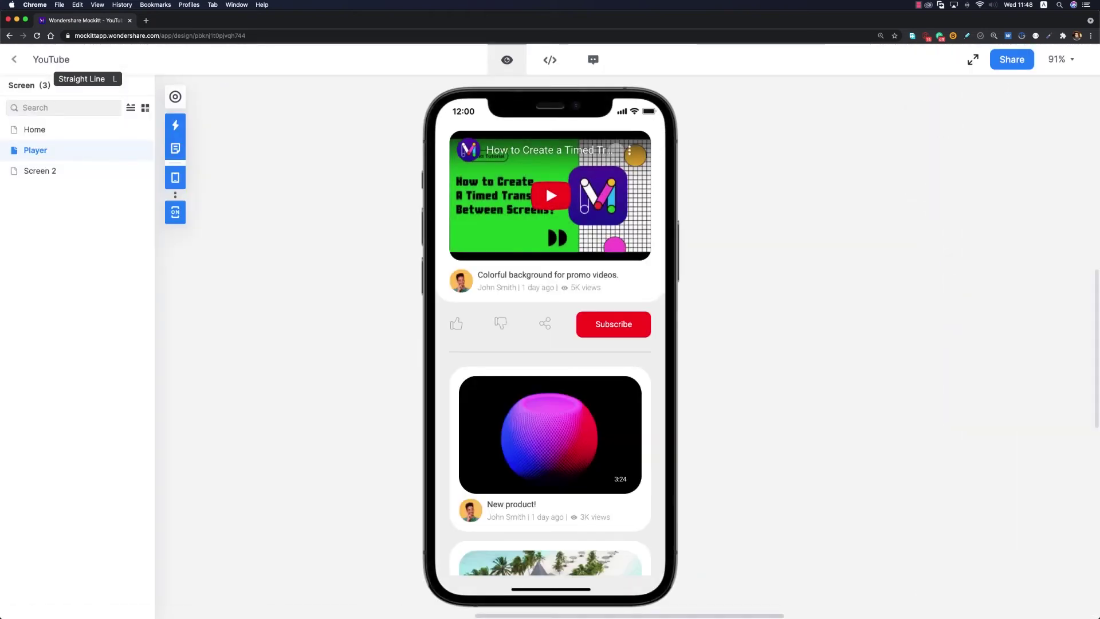
left_click(545, 185)
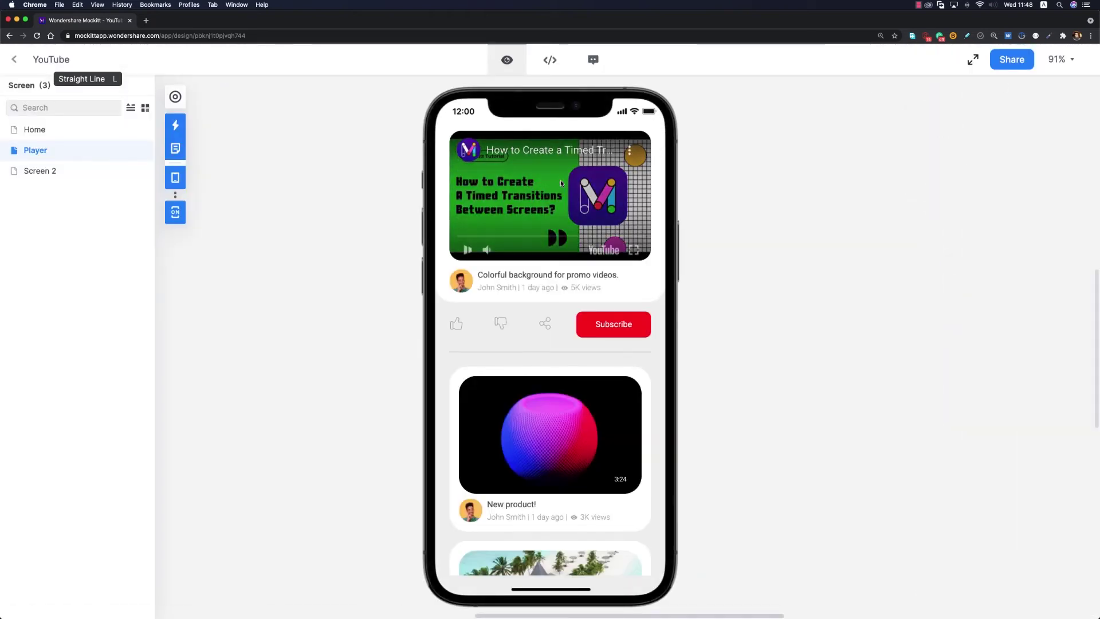
left_click(562, 211)
scroll(552, 319, "down", 4)
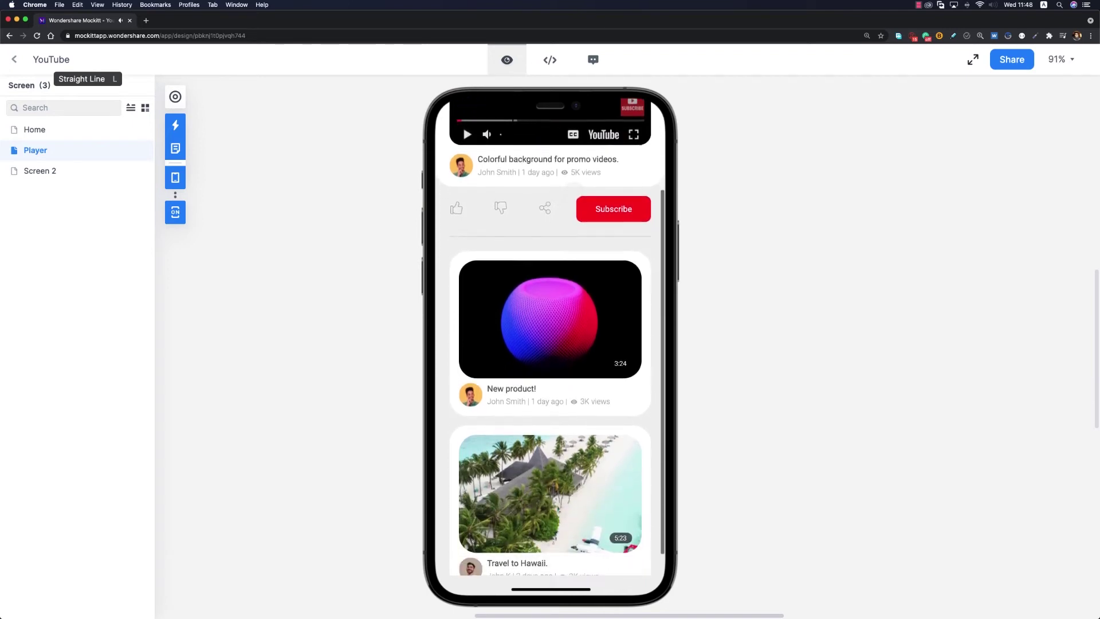
scroll(517, 299, "up", 4)
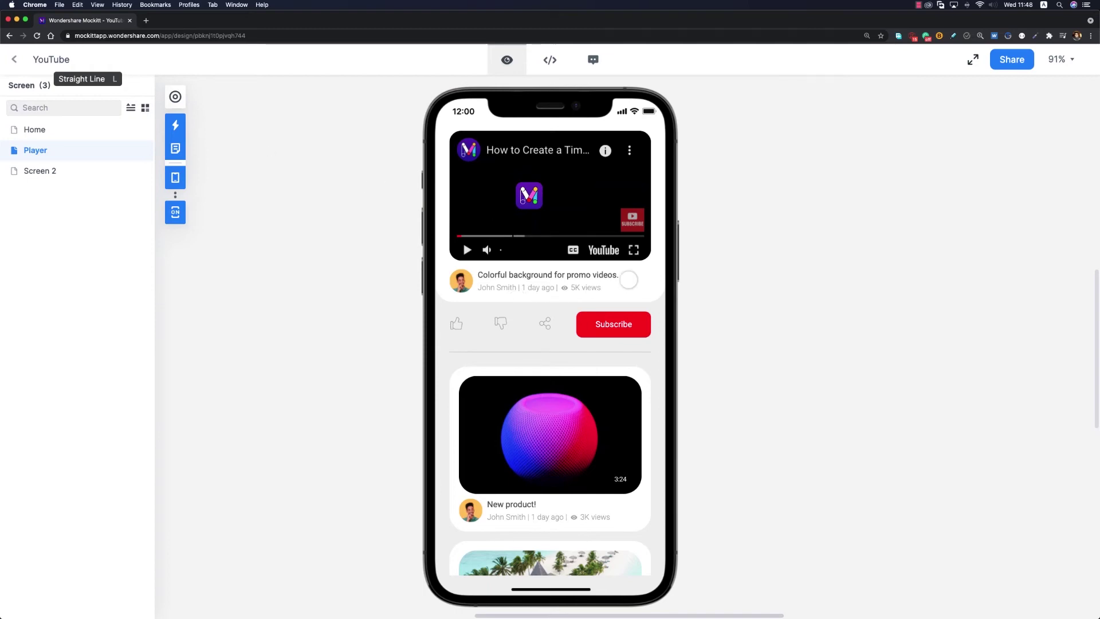
left_click(14, 59)
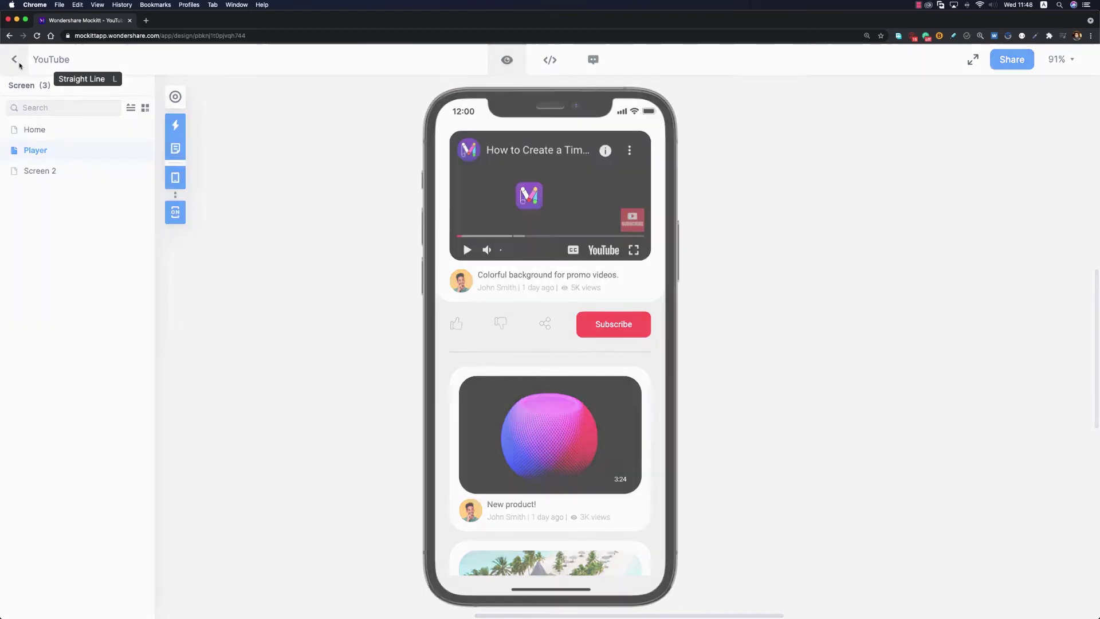
- Apply a FadeIn animation to the "New product!" post group on the Player screen
left_click(455, 396)
scroll(367, 258, "down", 3)
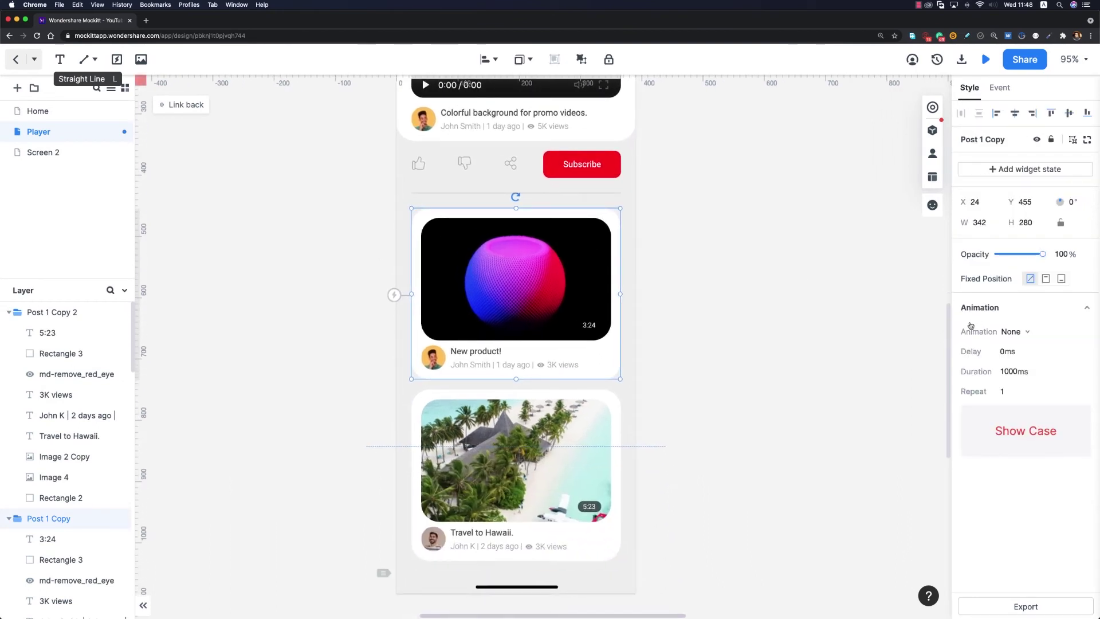
left_click(1020, 334)
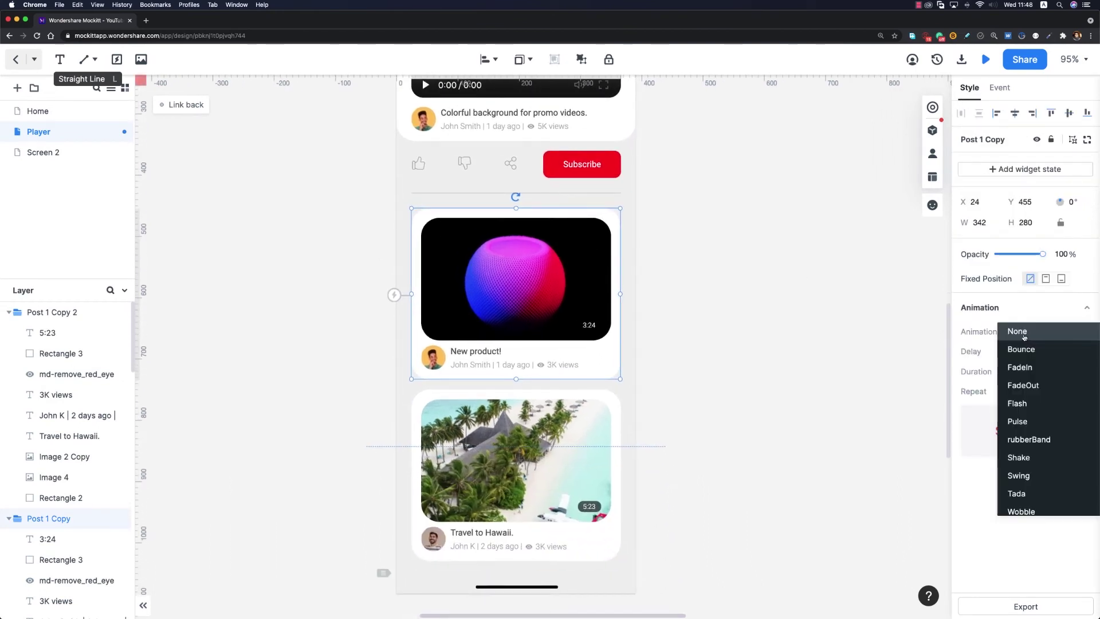
left_click(1019, 367)
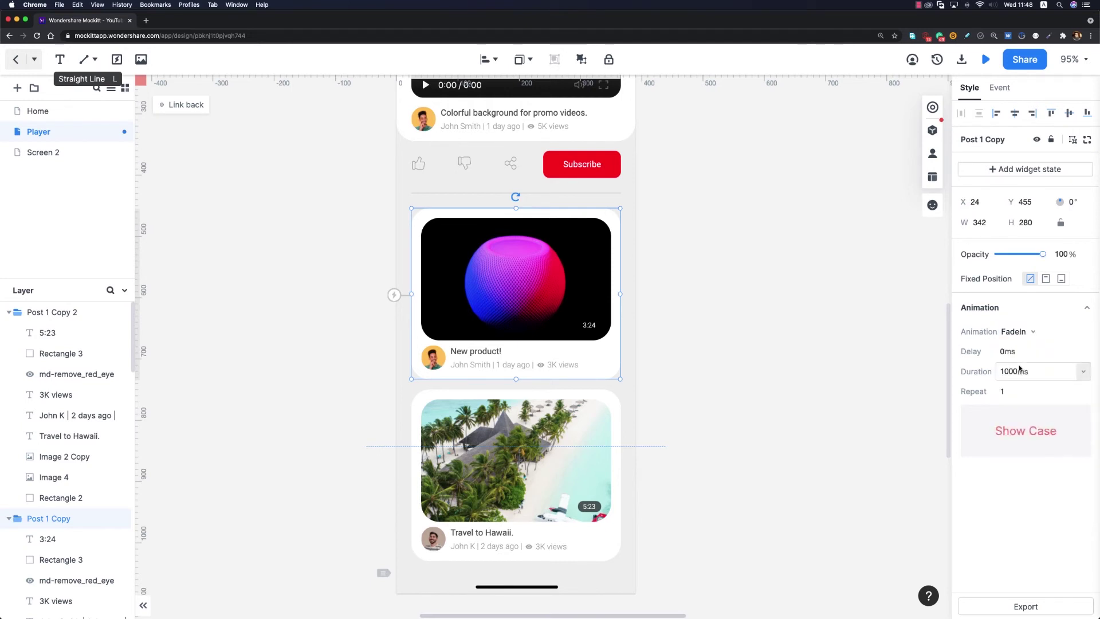
- Give the "Travel to Hawaii." post group a FadeIn animation with a 200 ms delay and preview the Player screen
left_click(581, 409)
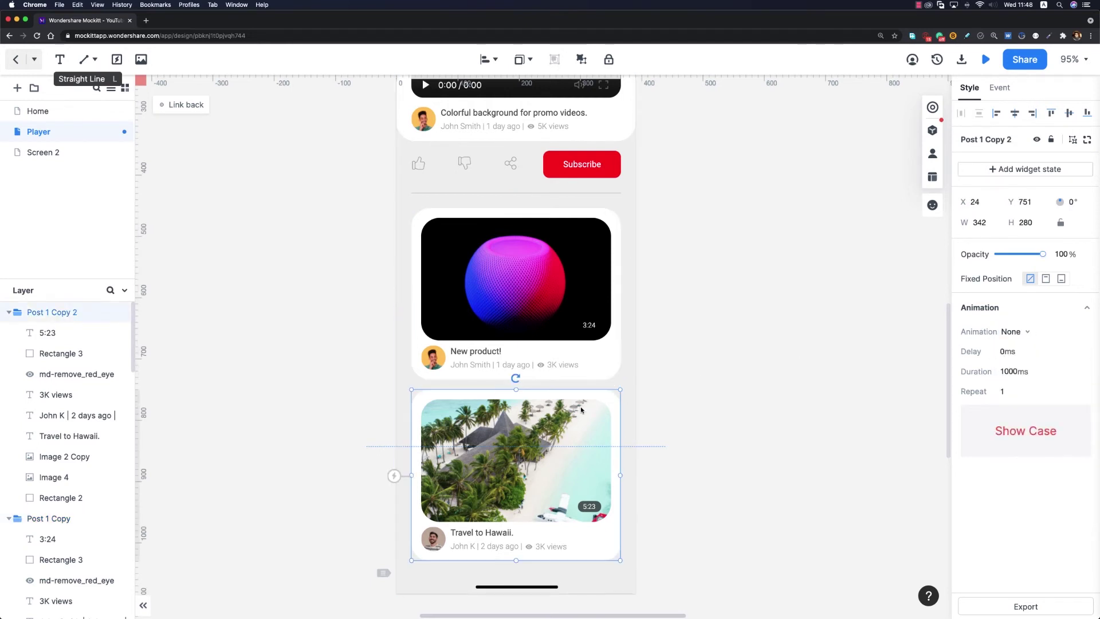
left_click(1022, 333)
left_click(1025, 366)
left_click(1024, 353)
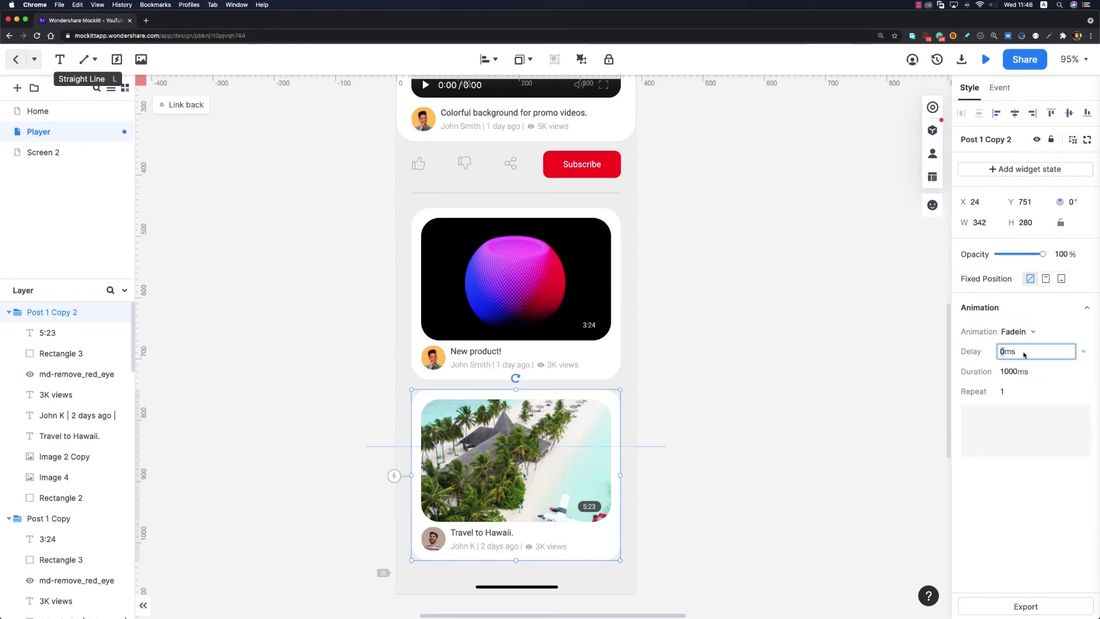
type("200")
key("Return")
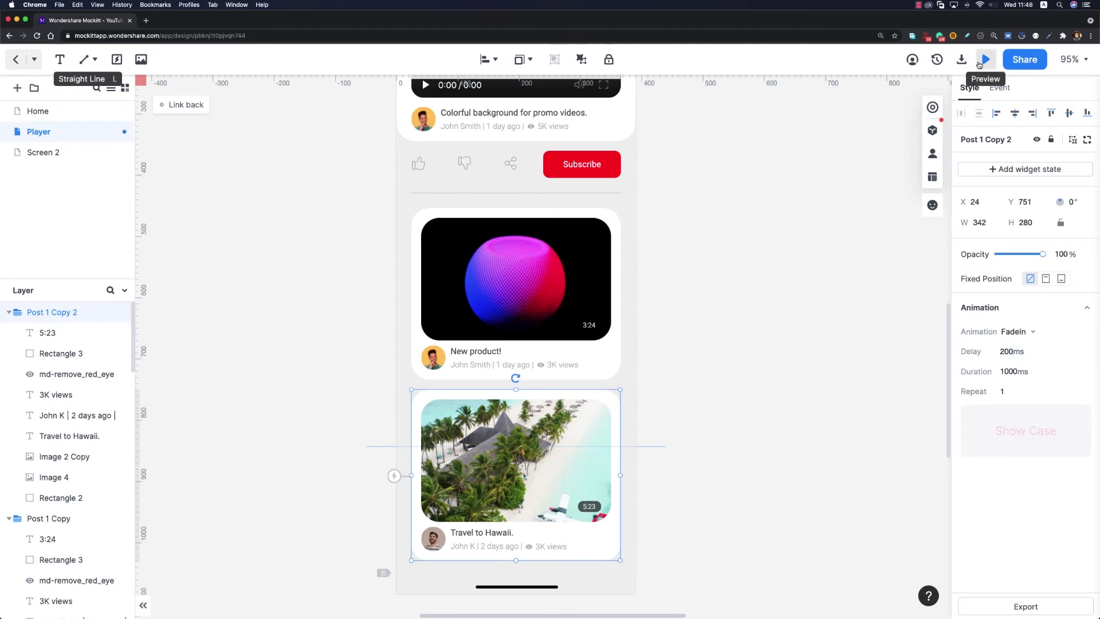
left_click(981, 62)
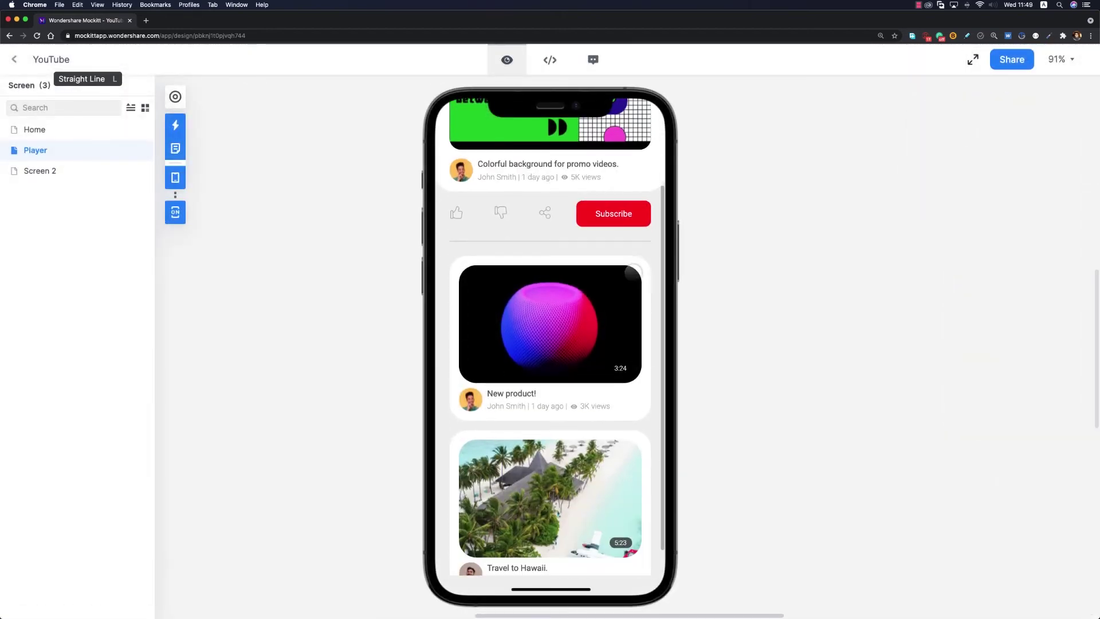
- Replay the Player screen in the preview by switching from Home back to Player, and return to the editor
left_click(89, 134)
left_click(94, 156)
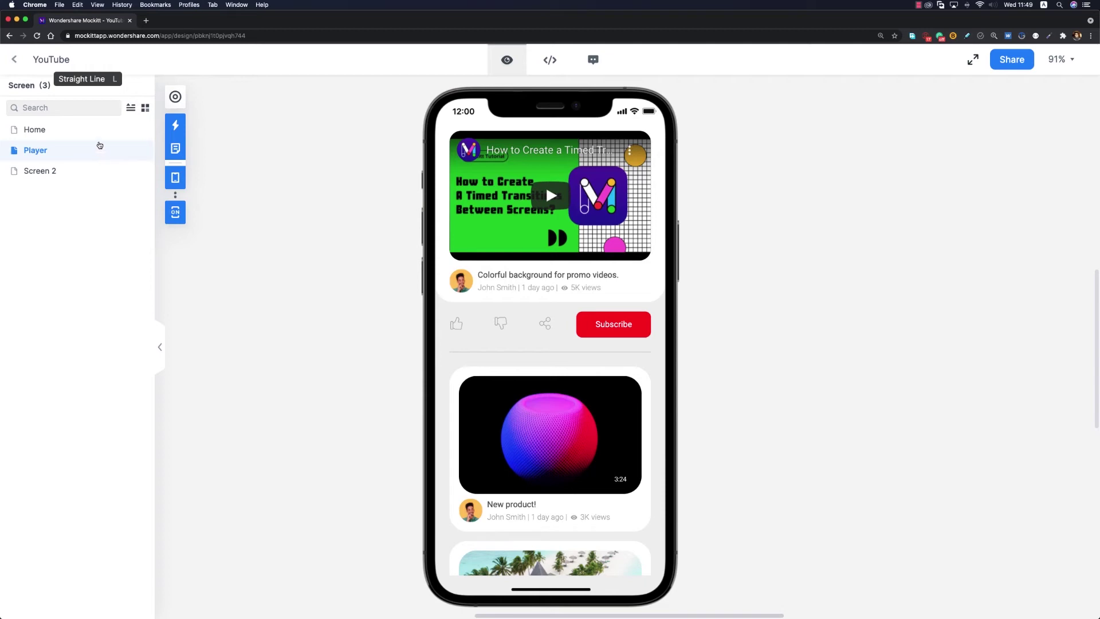
left_click(14, 59)
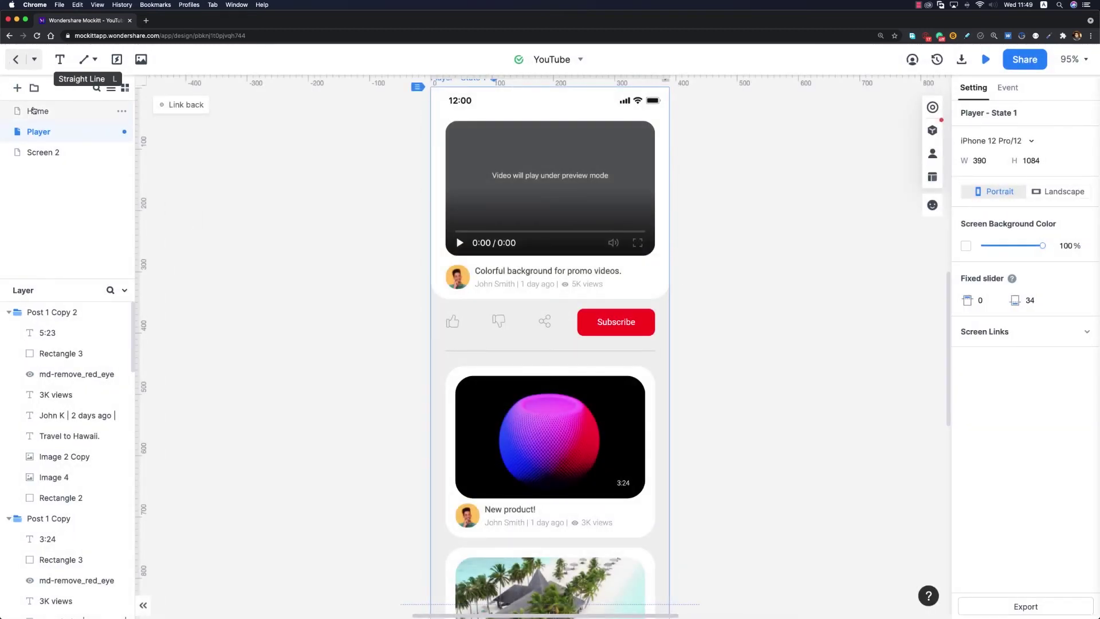
- Link the "Colorful background for promo videos." post on the Home screen to the Player screen
left_click(32, 110)
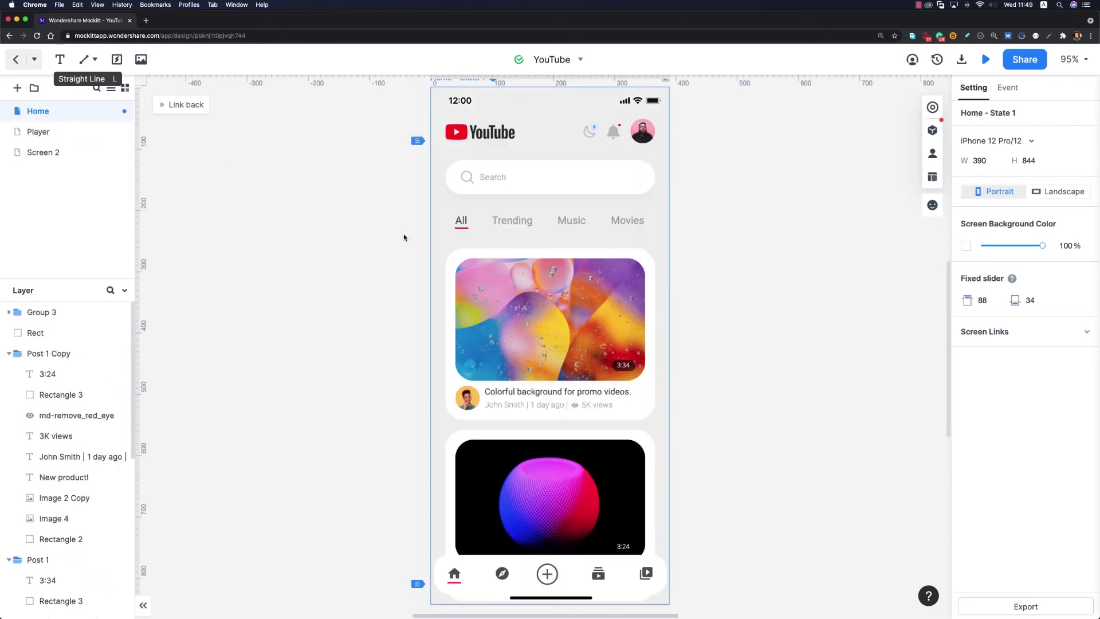
left_click(572, 290)
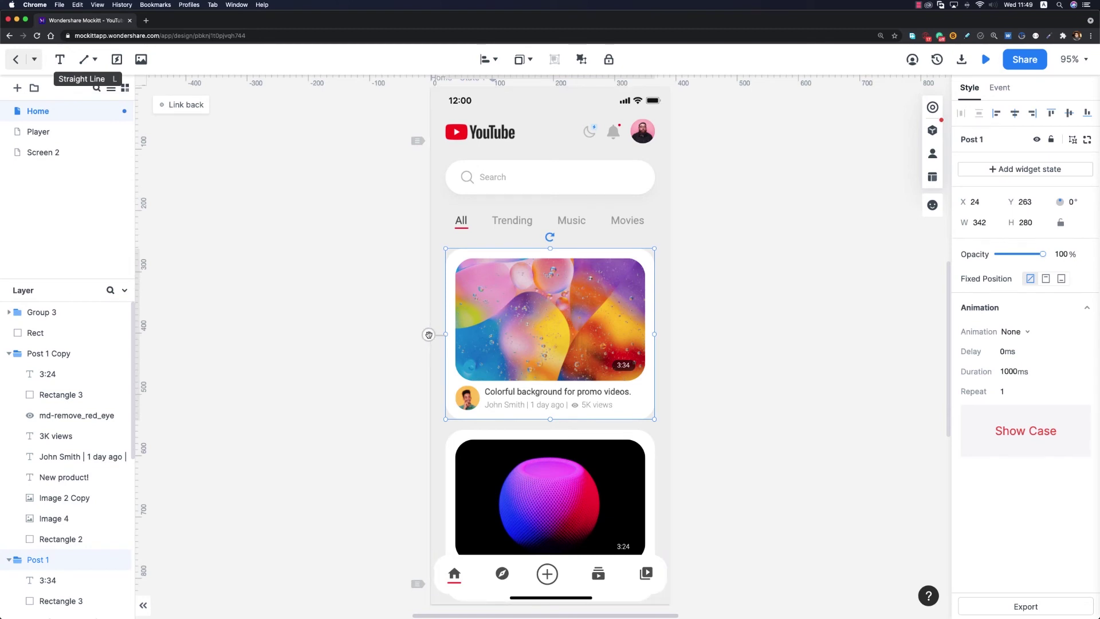
left_click_drag(430, 334, 79, 134)
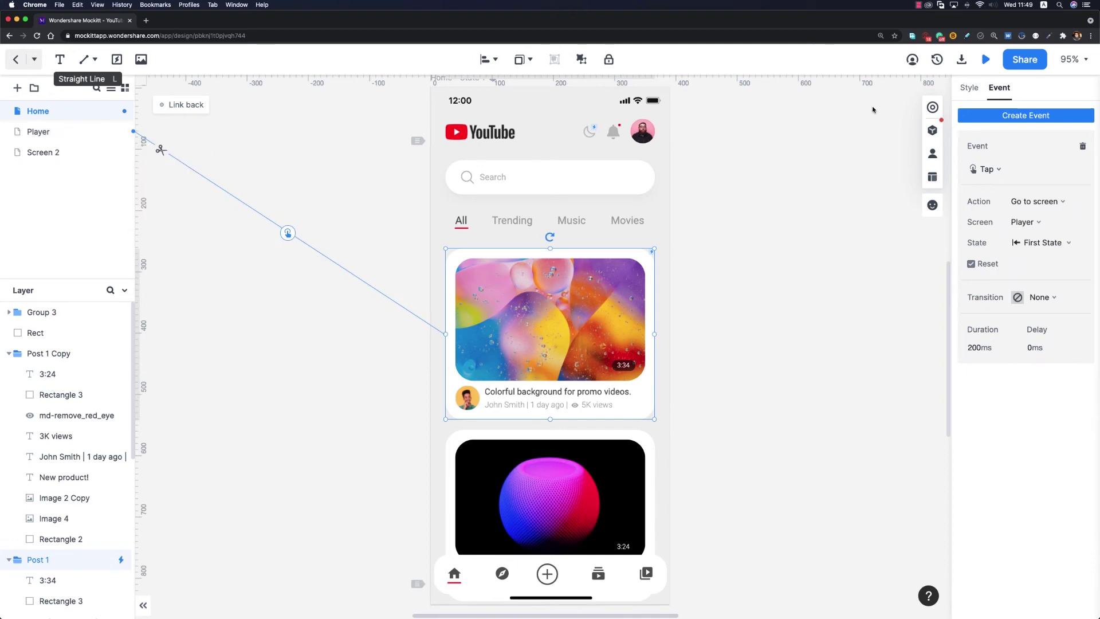
- Preview the Home screen, test the link from the first post to the Player screen, and return to the editor
left_click(983, 67)
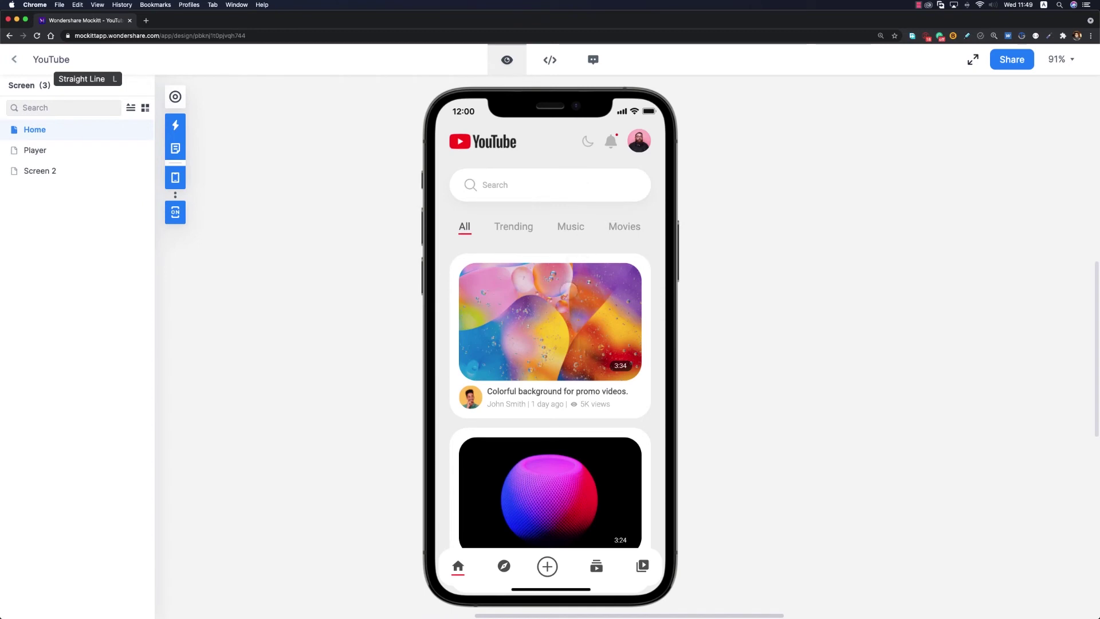
left_click(544, 295)
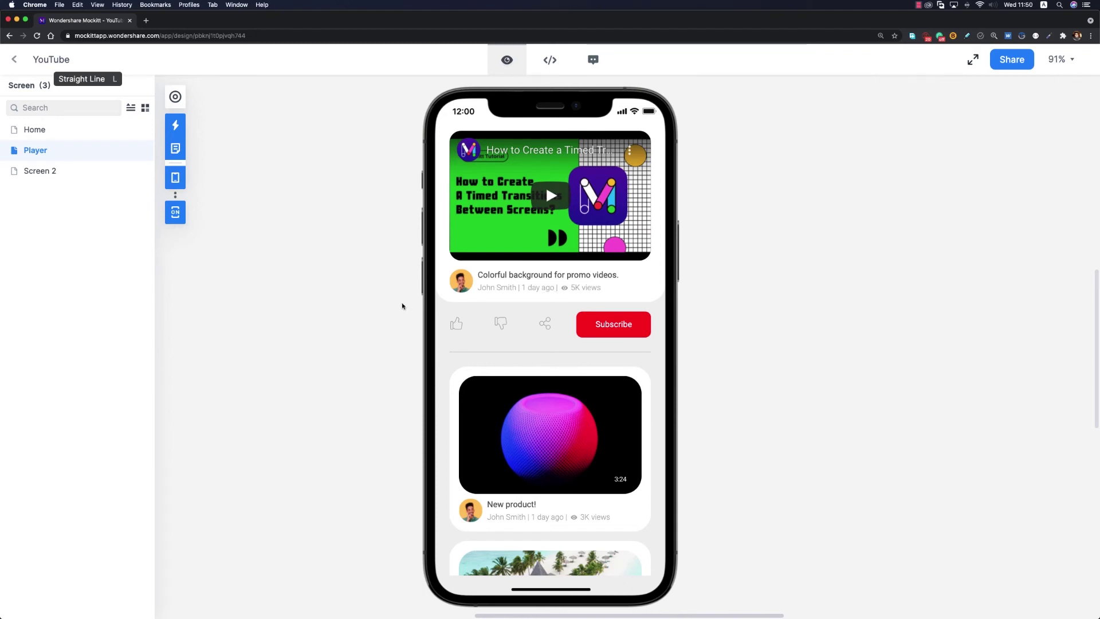
left_click(14, 59)
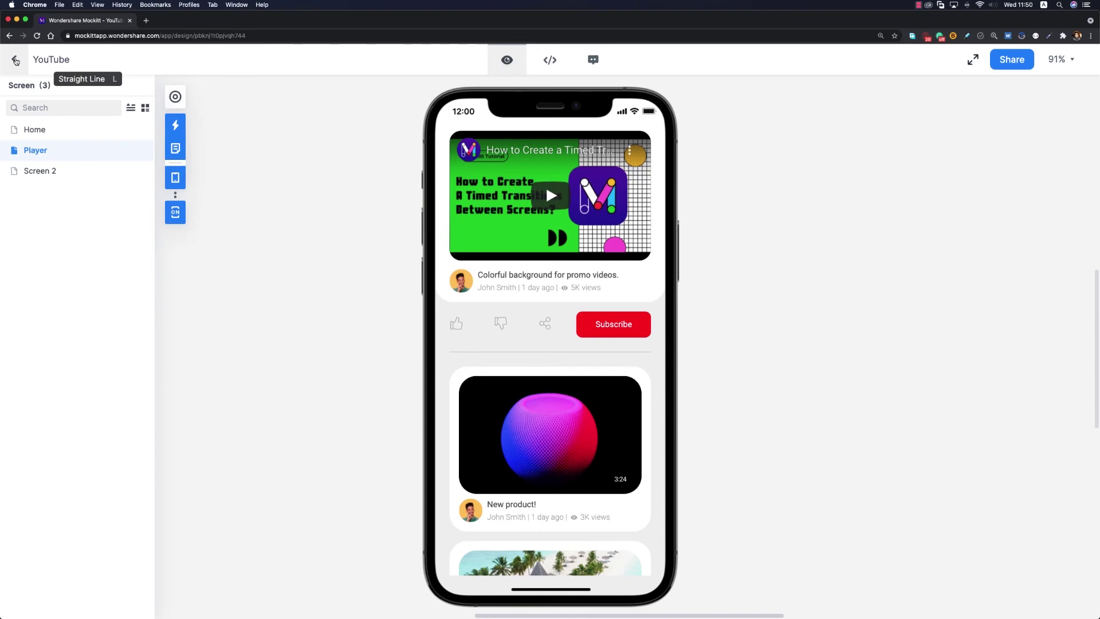
- Preview the Home screen, switch it to dark mode with the moon icon, and return to the editor
left_click(58, 115)
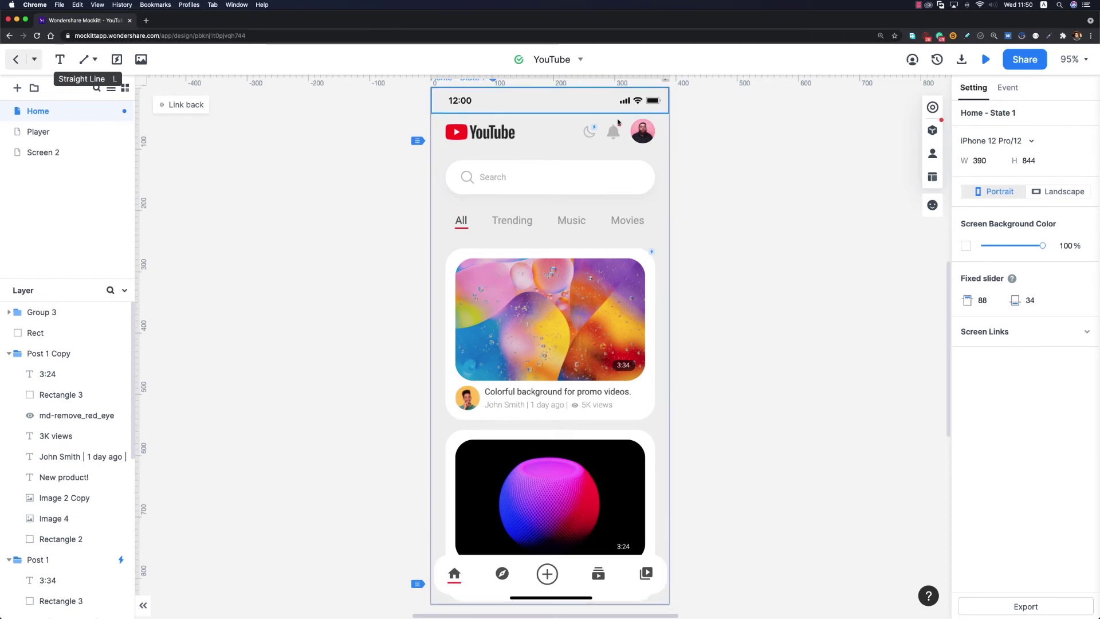
left_click(983, 60)
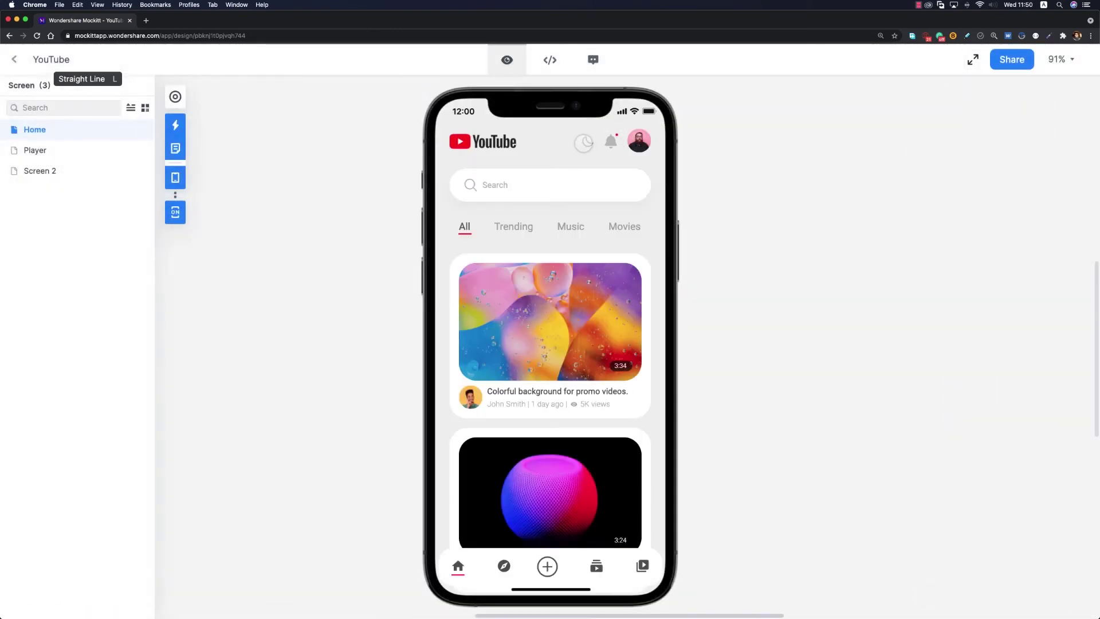
left_click(587, 140)
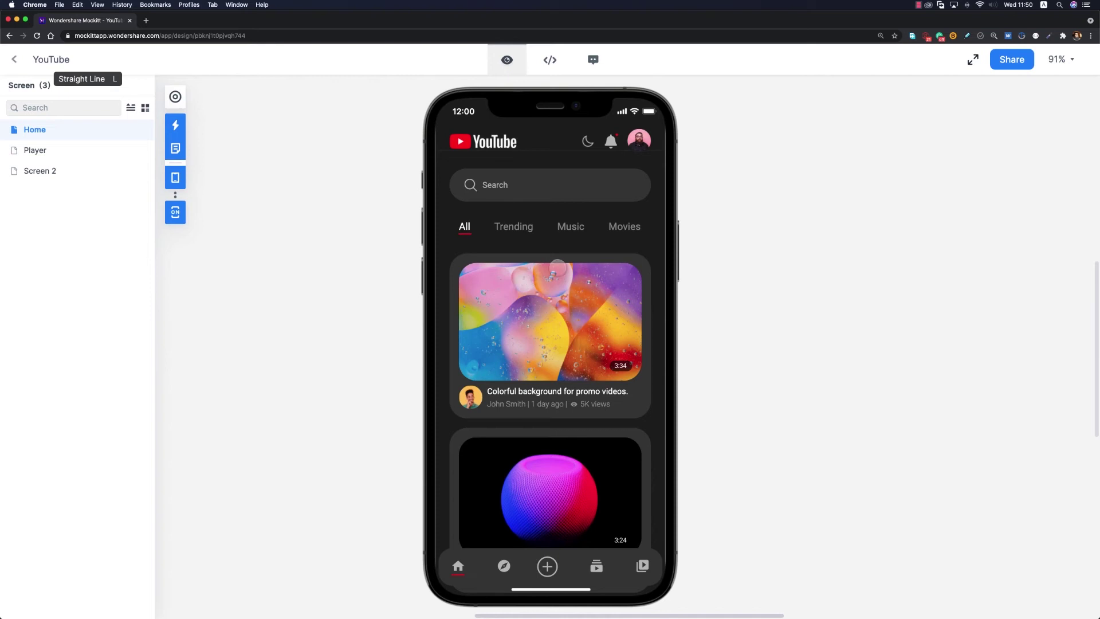
key("Escape")
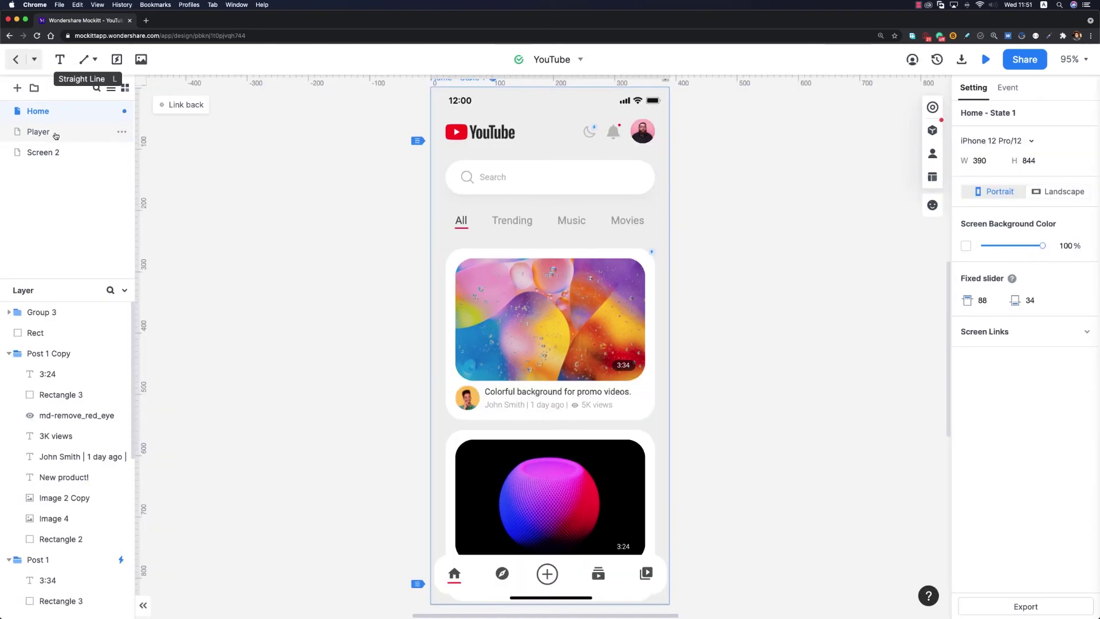
- Duplicate the Player screen and rename the copy "Player Dark"
left_click(55, 135)
left_click(122, 132)
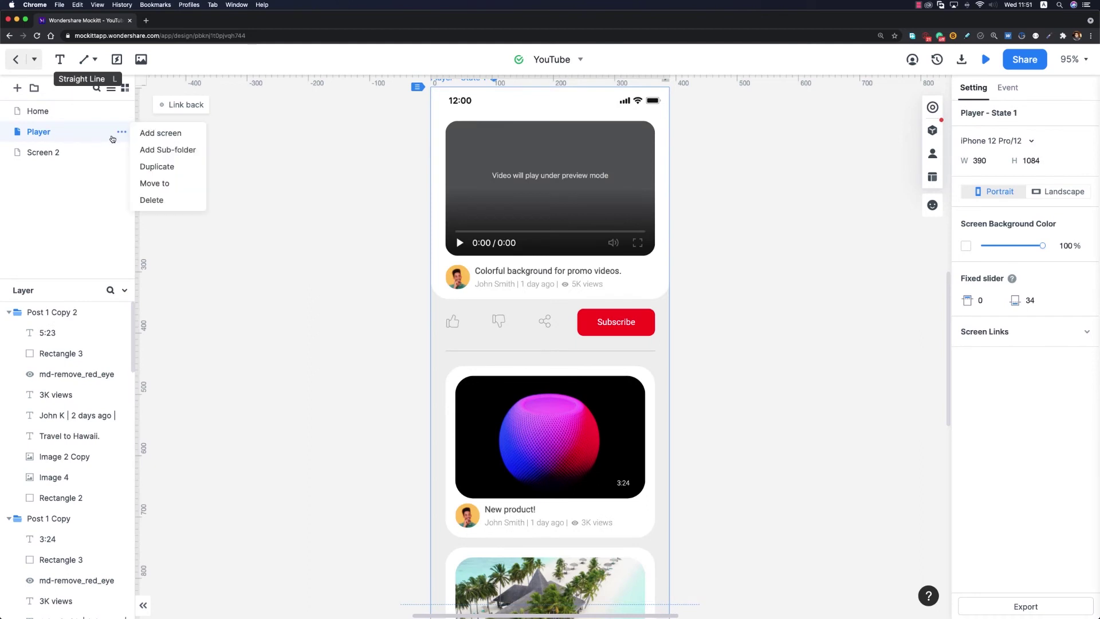
left_click(160, 165)
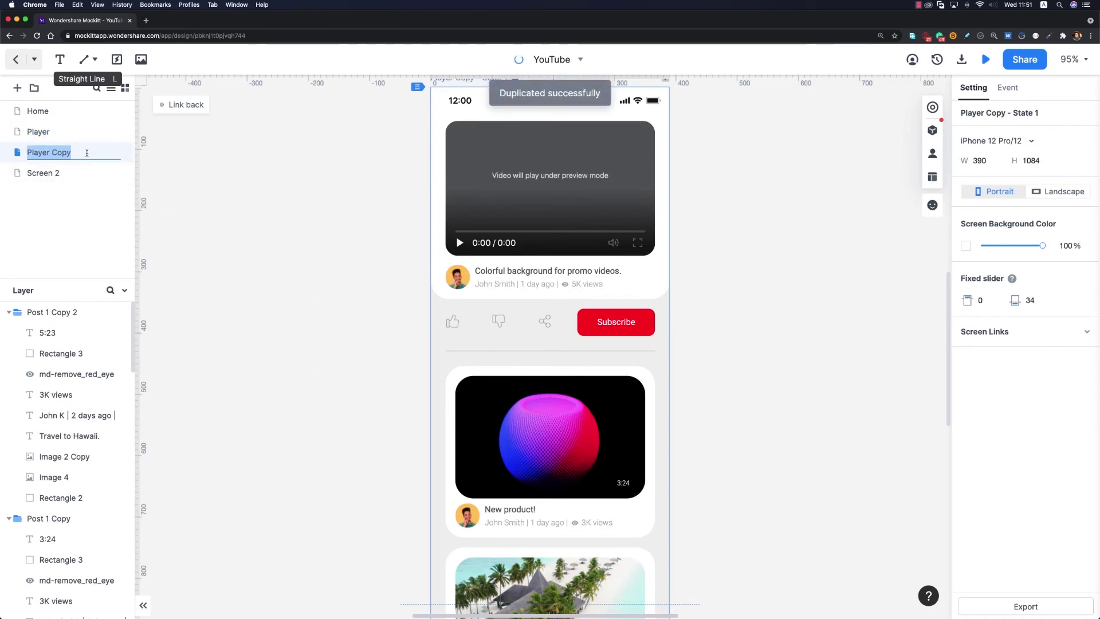
double_click(67, 152)
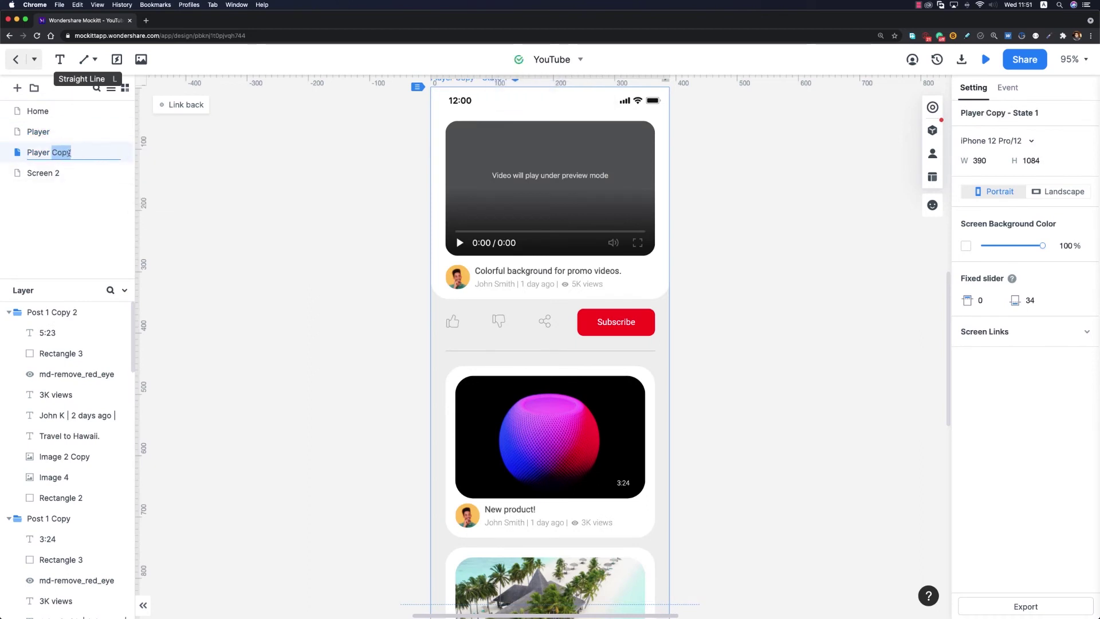
type("Dark")
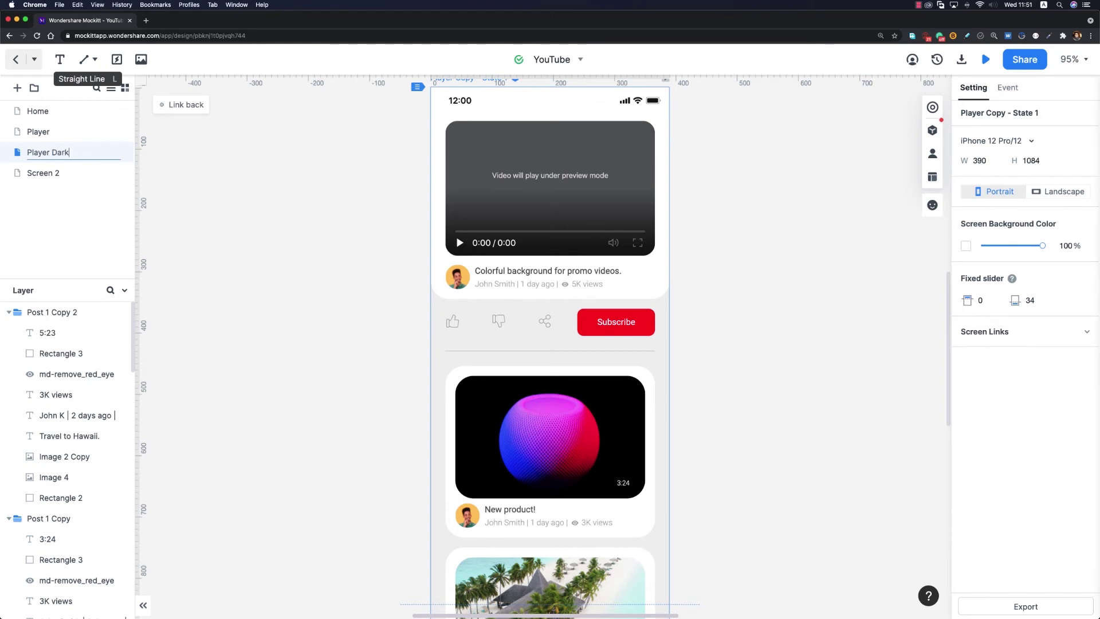
key("Return")
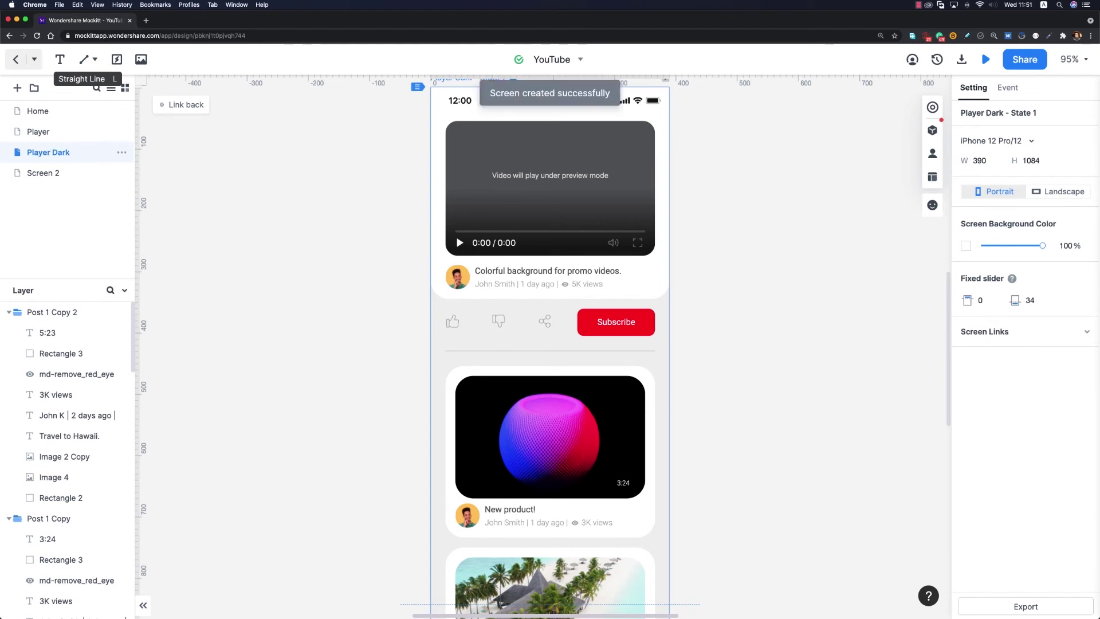
- Set the fill of the Player Dark screen's full-size background rectangle to #1E1E1E
left_click(442, 308)
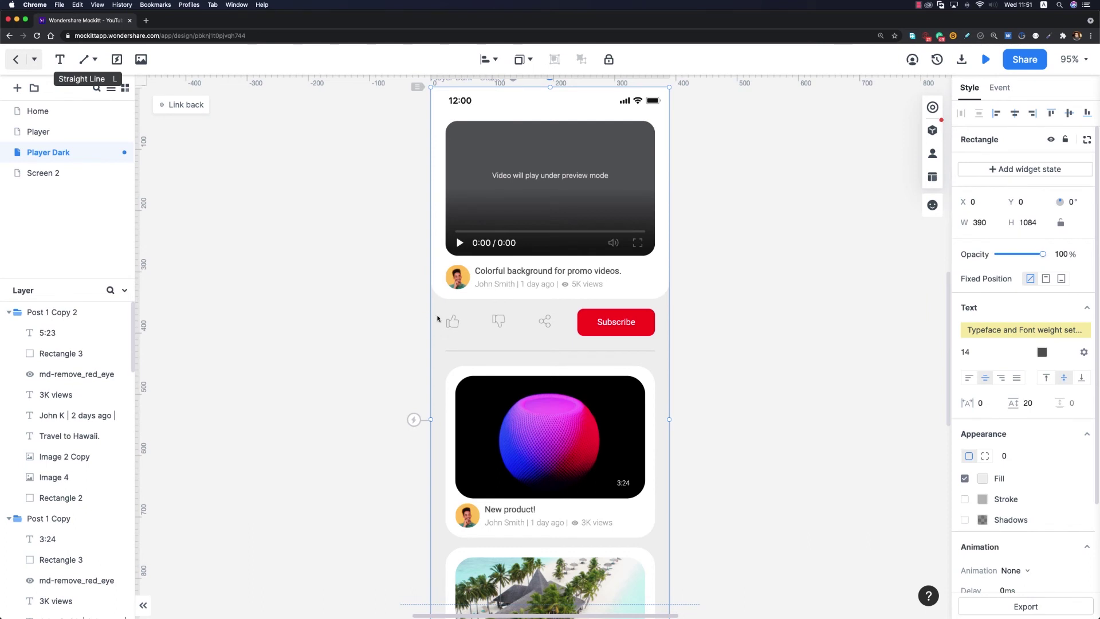
left_click(982, 478)
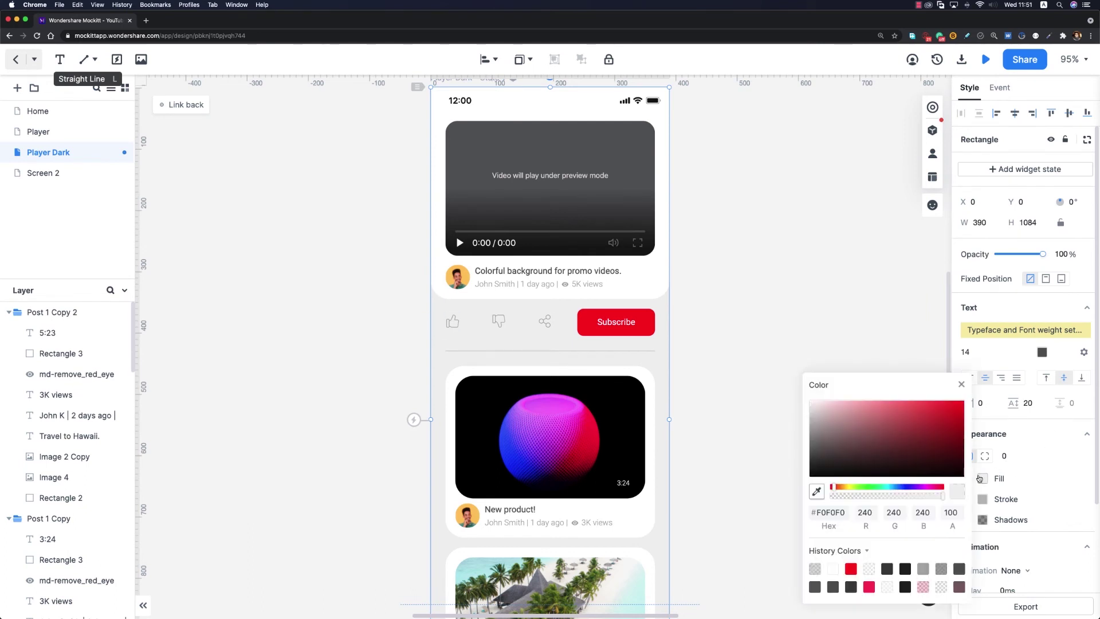
double_click(832, 513)
type("1E1E1E")
left_click(961, 384)
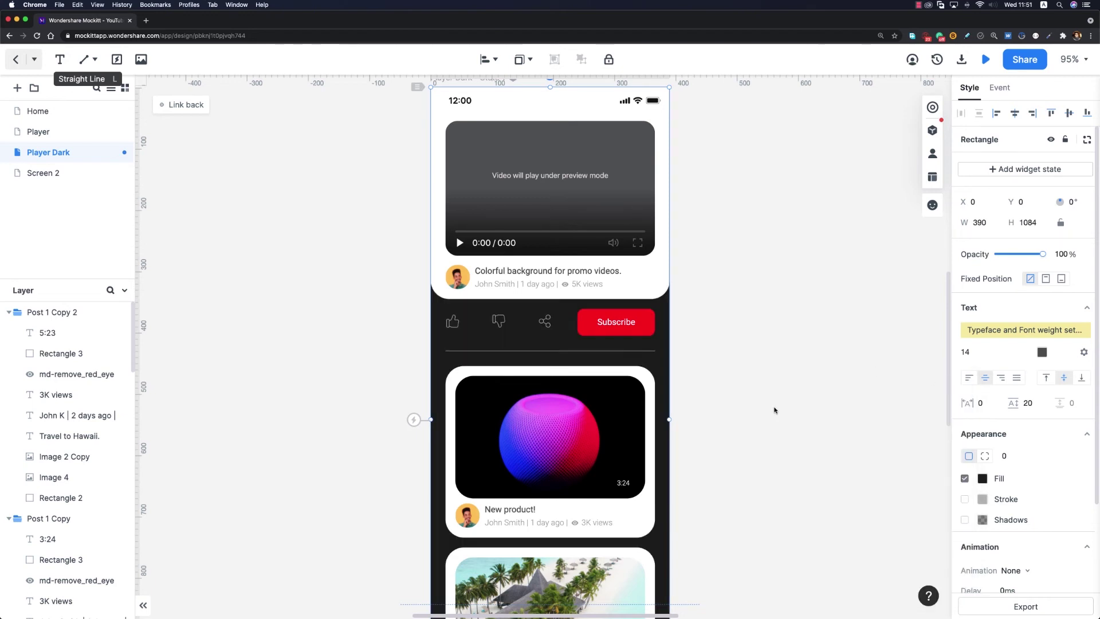
- Set the fill of the background rectangles behind the video section and both suggested posts to #3B3B3B
left_click(651, 286)
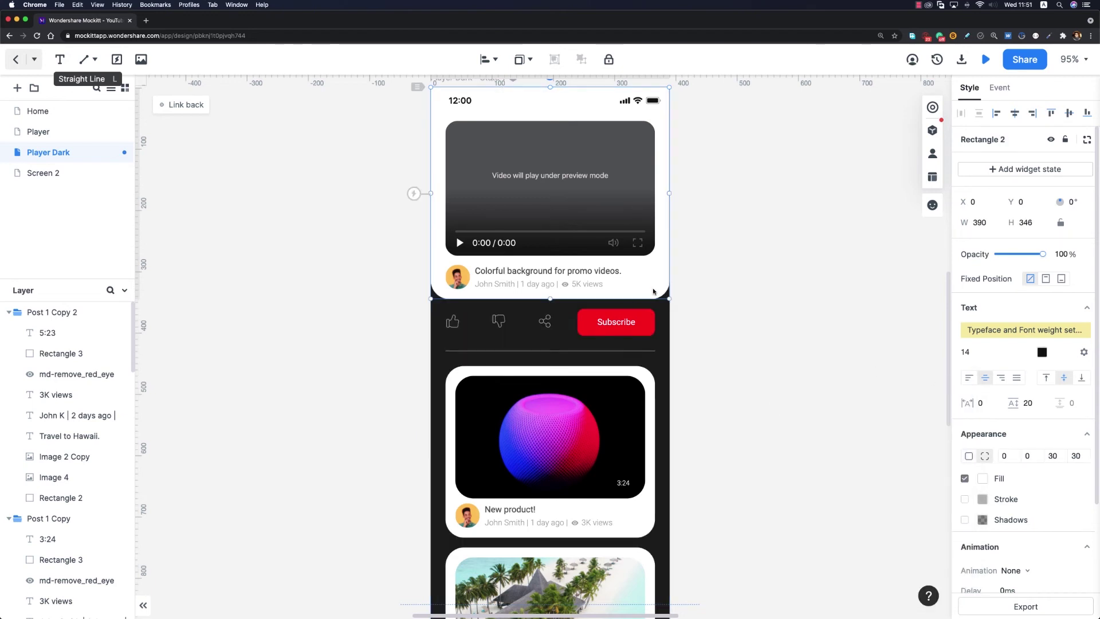
left_click(642, 517, "shift")
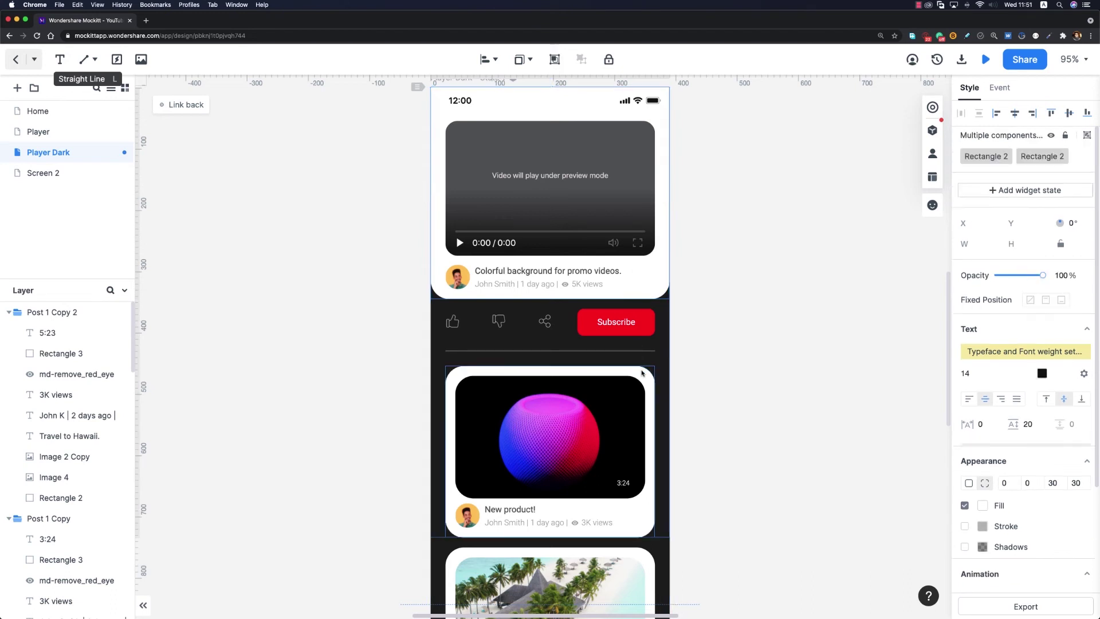
left_click(648, 551, "shift")
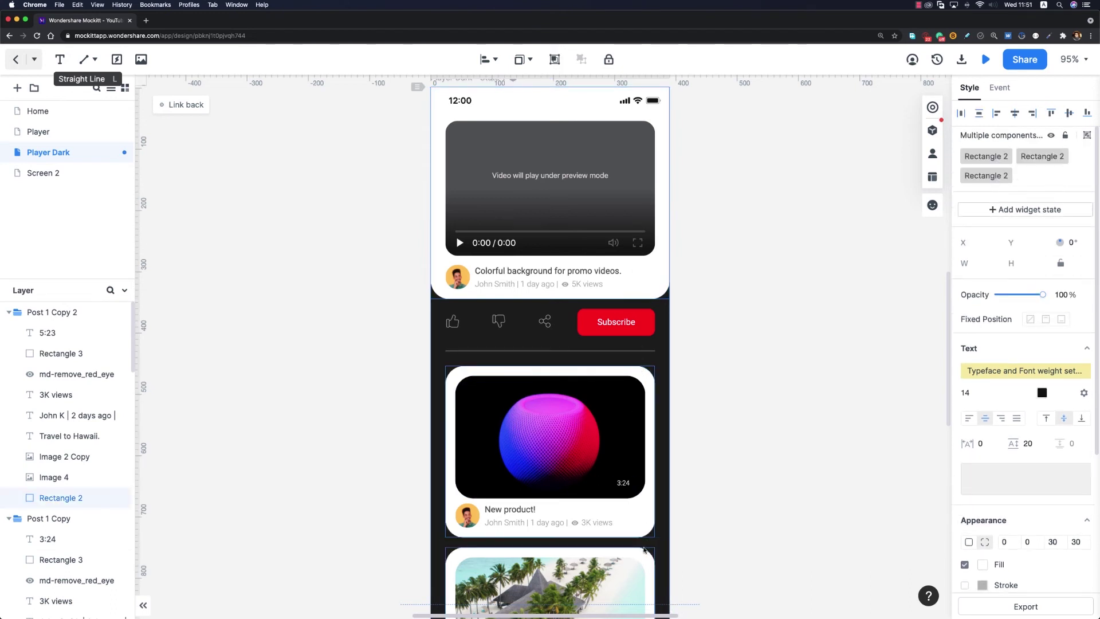
left_click(982, 565)
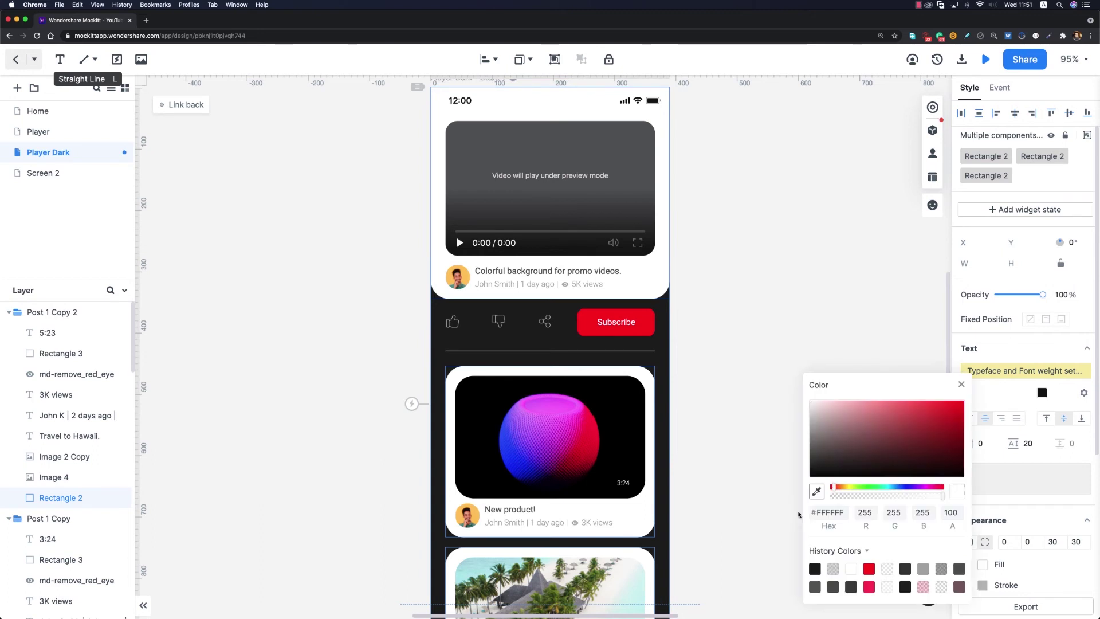
left_click(828, 512)
key("ctrl+v")
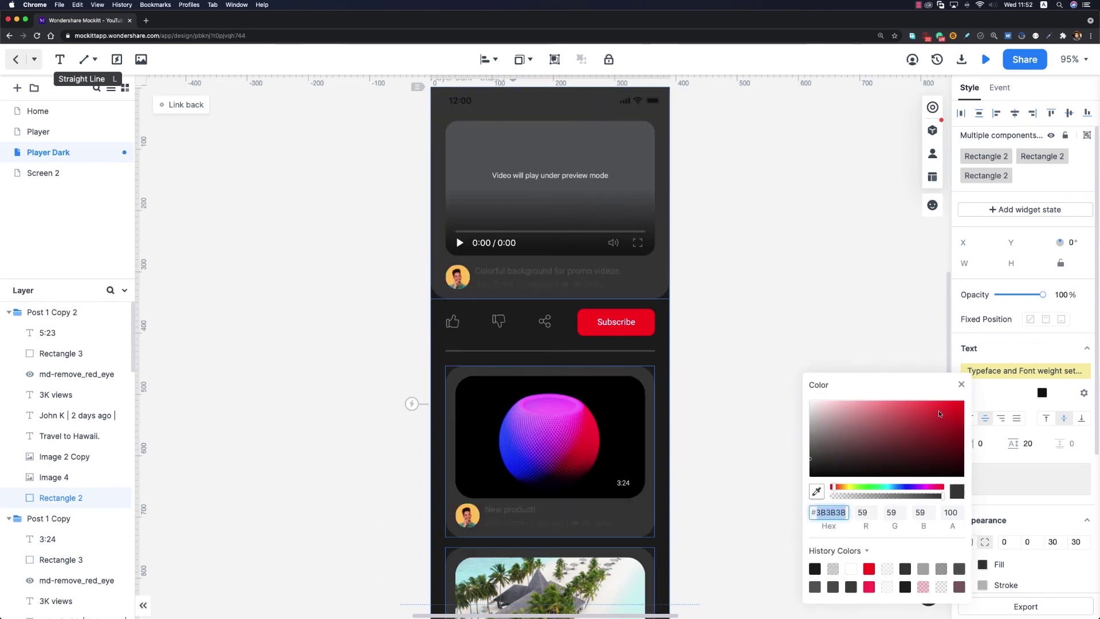
left_click(805, 304)
left_click_drag(797, 288, 813, 344)
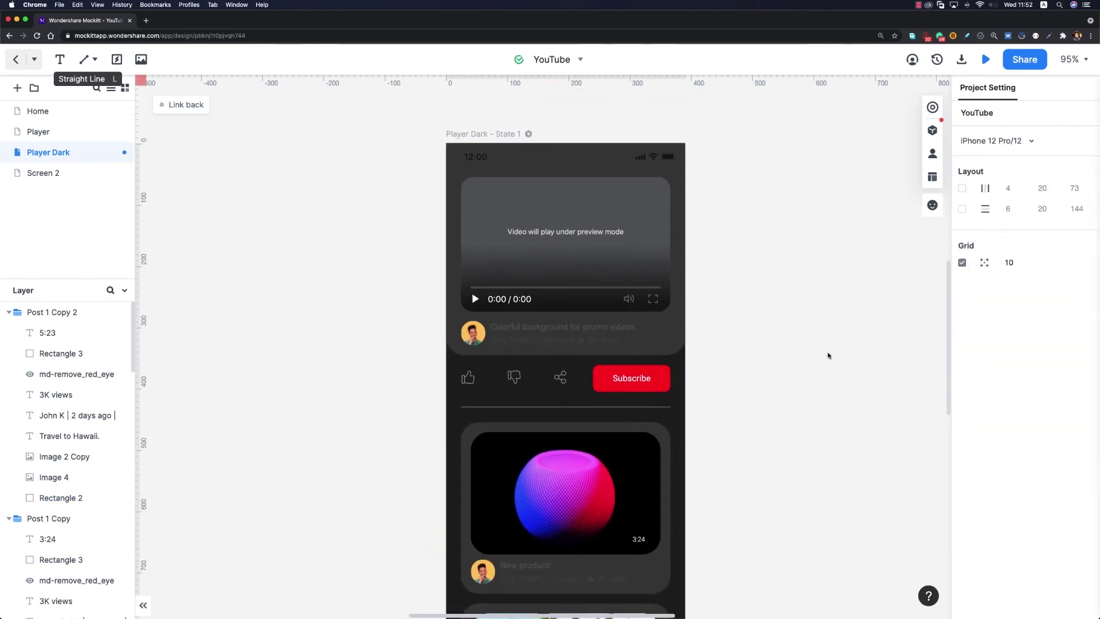
- Set the status bar's text color to white (#FFFFFF) on the Player Dark screen
left_click(660, 162)
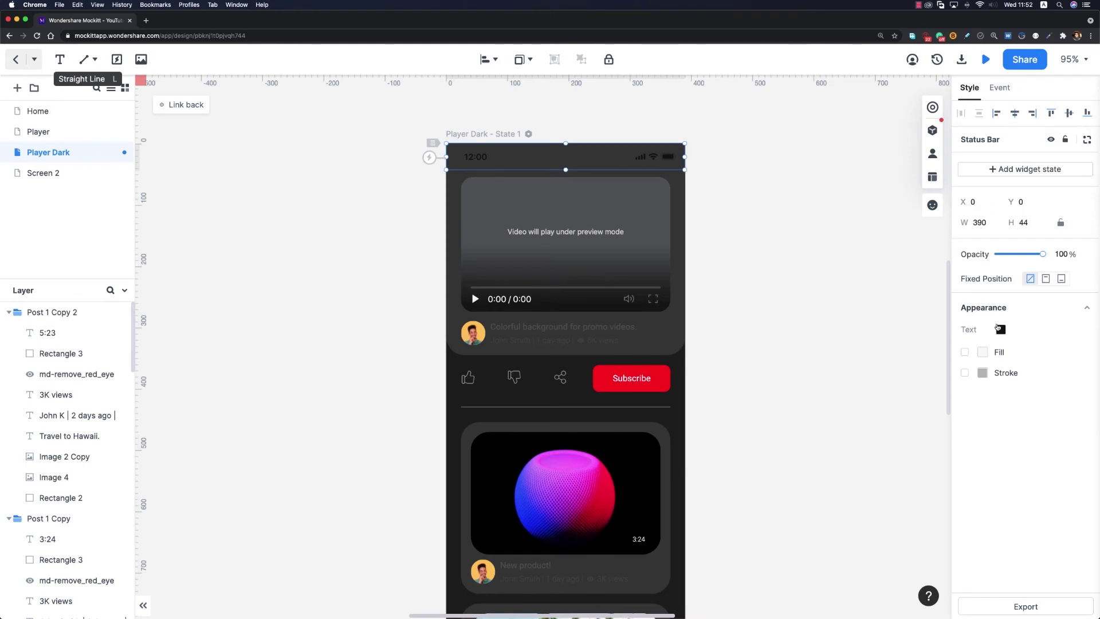
left_click(1001, 330)
left_click(887, 435)
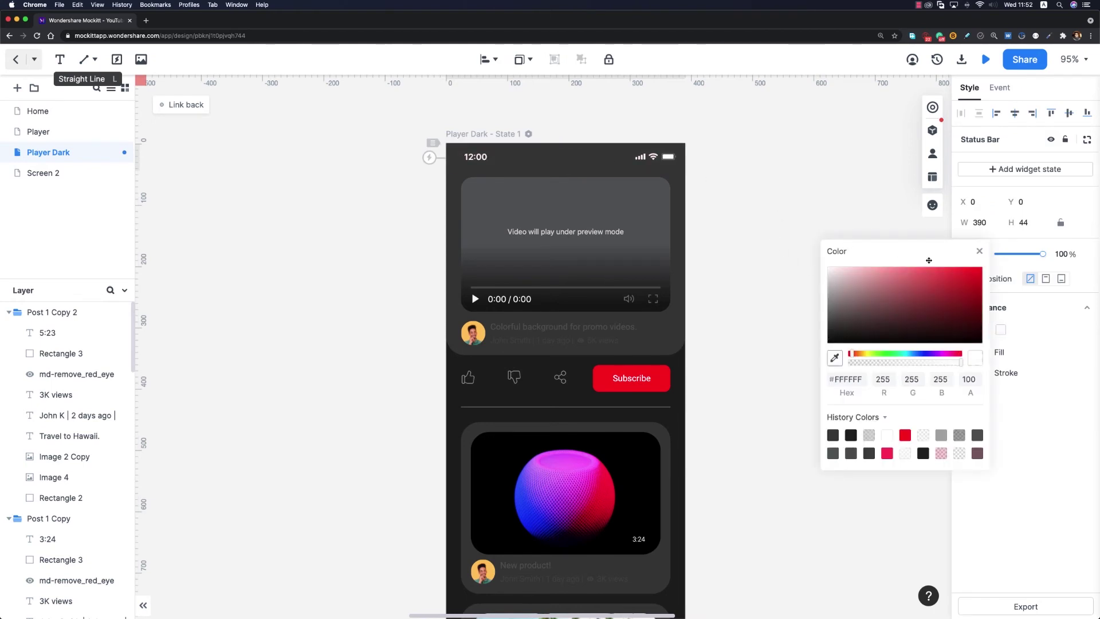
left_click(978, 252)
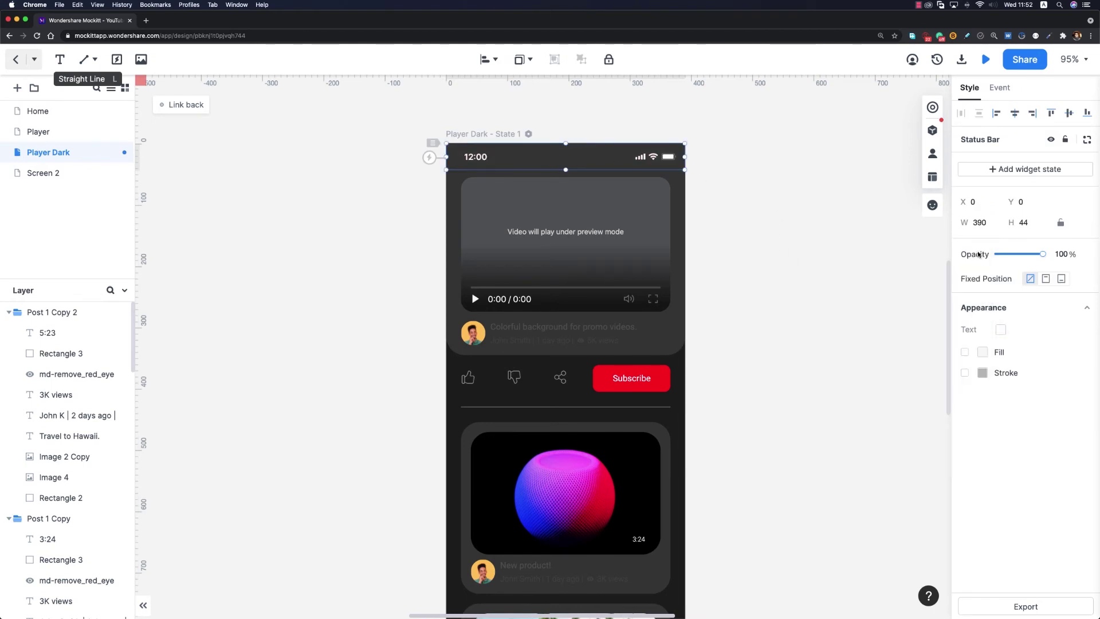
left_click(804, 360)
- Change the fill of the home indicator bar at the foot of the Player Dark screen to white
scroll(786, 418, "down", 5)
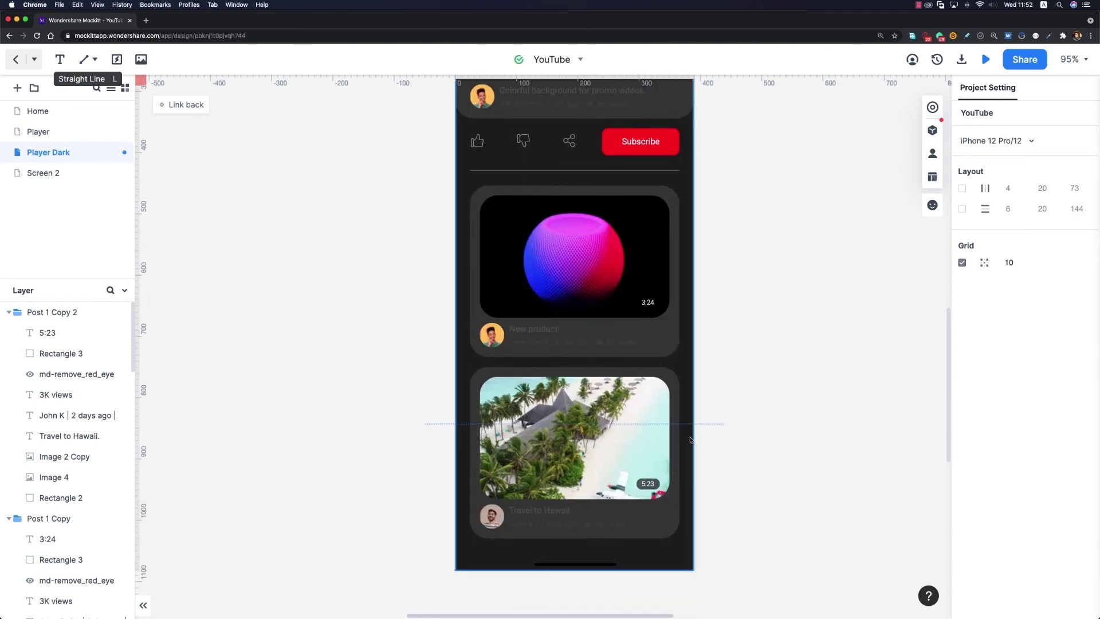
left_click(578, 564)
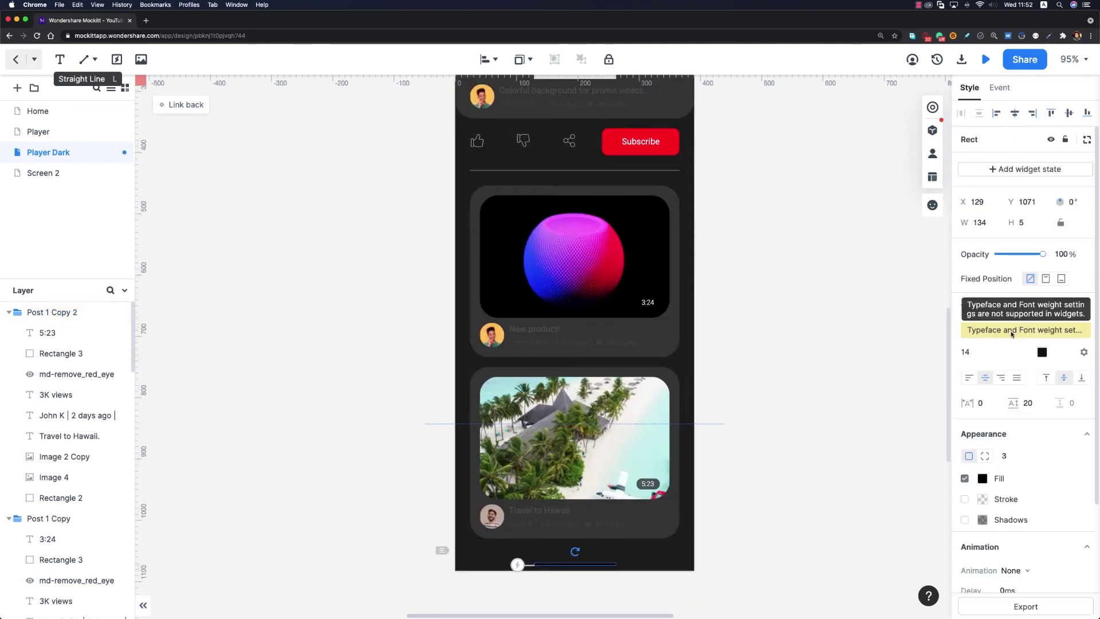
left_click(984, 479)
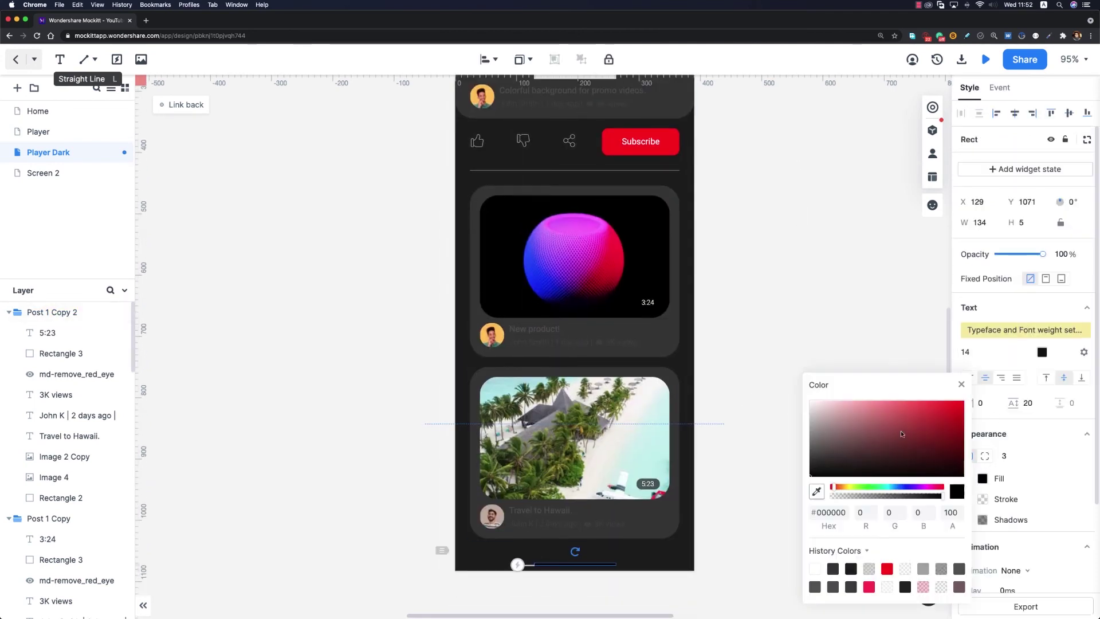
left_click(962, 385)
left_click(793, 298)
- Set the text color of the main video's title and both suggested post titles to white (#FFFFFF) on the Player Dark screen
scroll(820, 435, "up", 5)
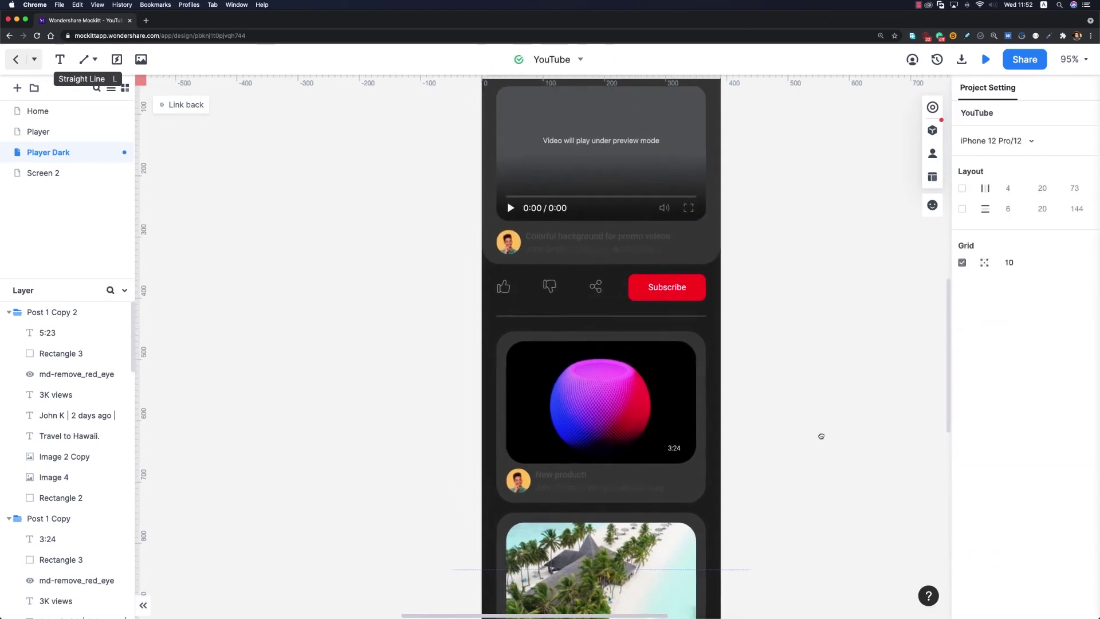
scroll(597, 249, "up", 5)
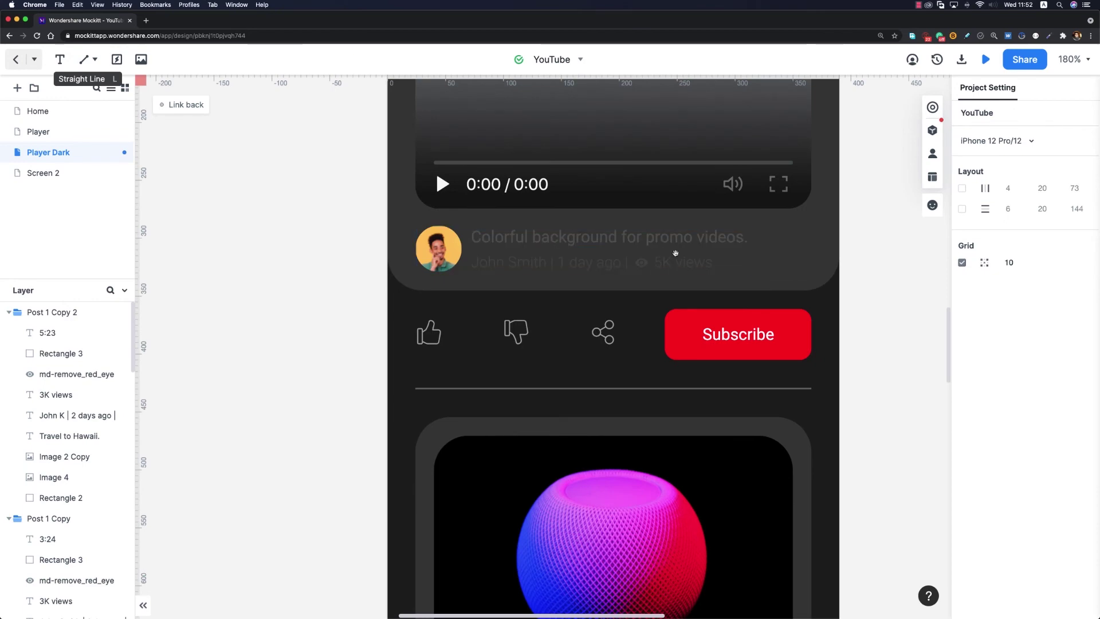
left_click(570, 244)
scroll(570, 249, "down", 5)
scroll(538, 264, "down", 3)
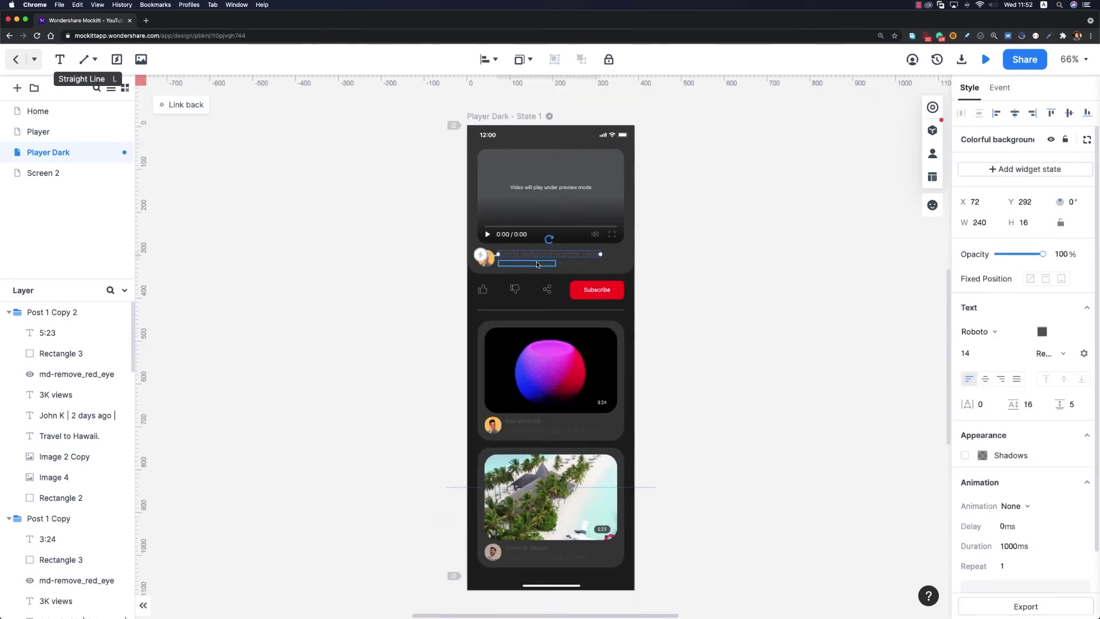
left_click(522, 421, "shift")
left_click(69, 436, "shift")
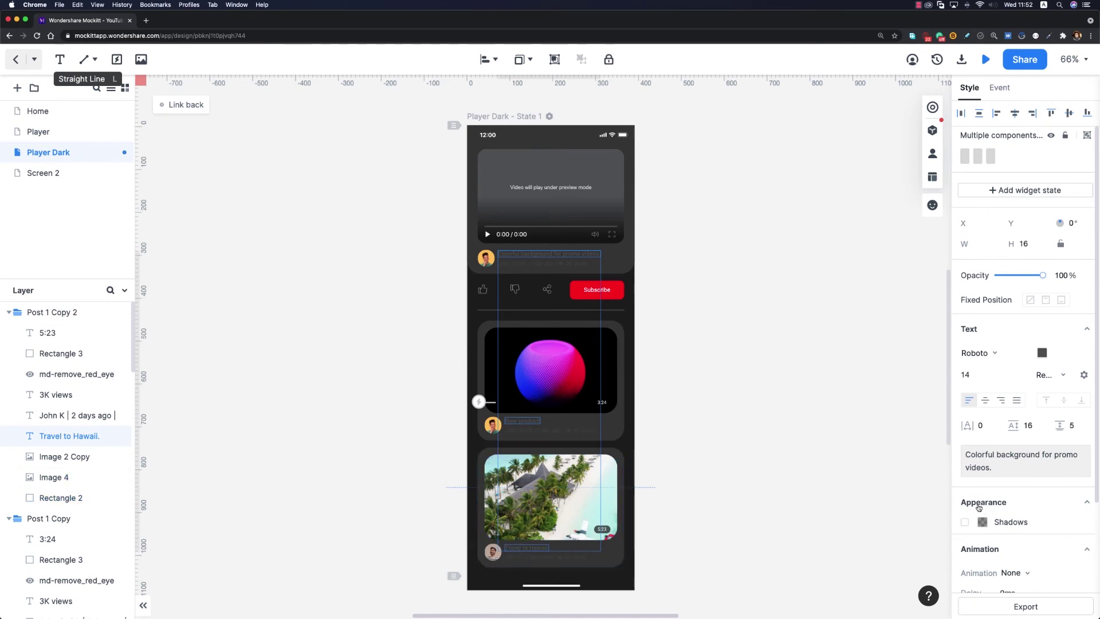
left_click(1042, 352)
left_click_drag(952, 346, 851, 286)
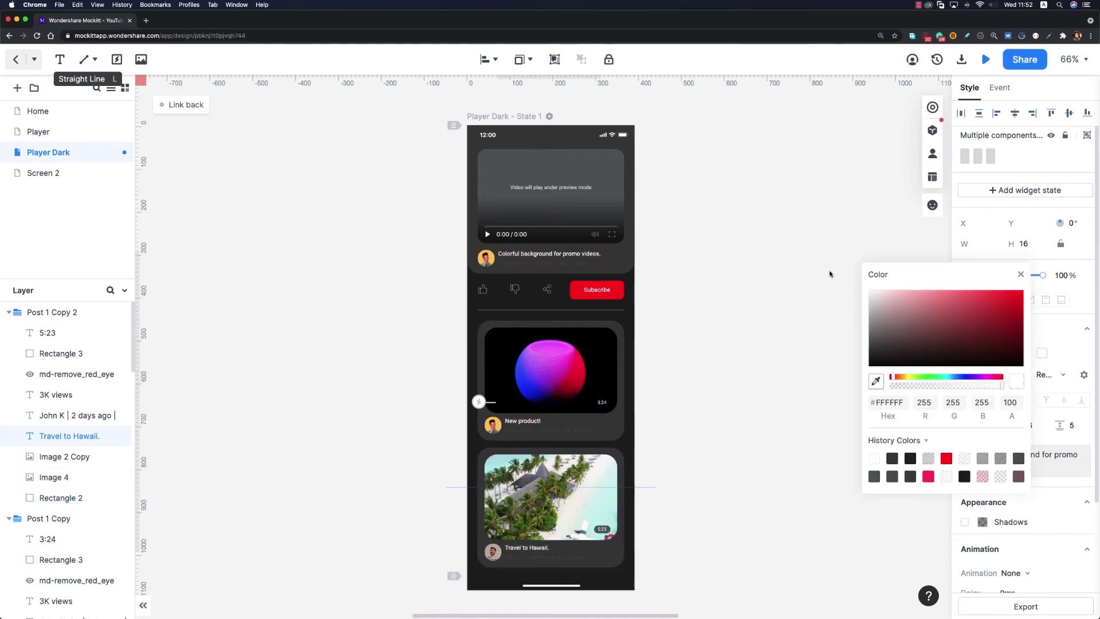
left_click(1020, 276)
left_click(700, 381)
- Set the text color of the author line and view count under the main video to #FFFFFF at 50% opacity
scroll(701, 381, "up", 3)
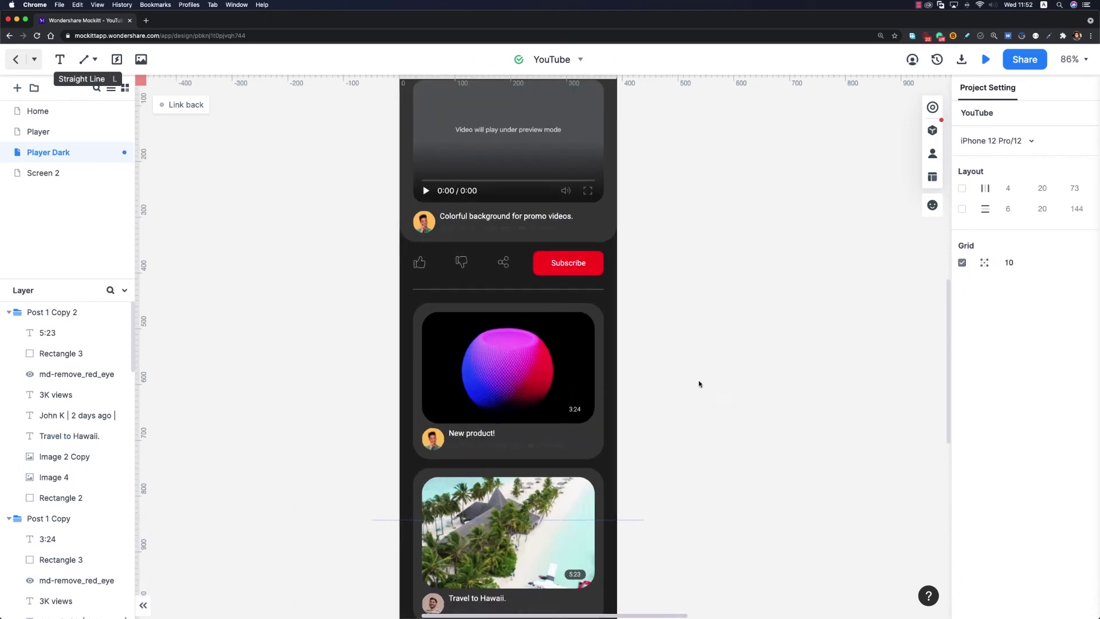
scroll(700, 381, "left", 2)
left_click(548, 207)
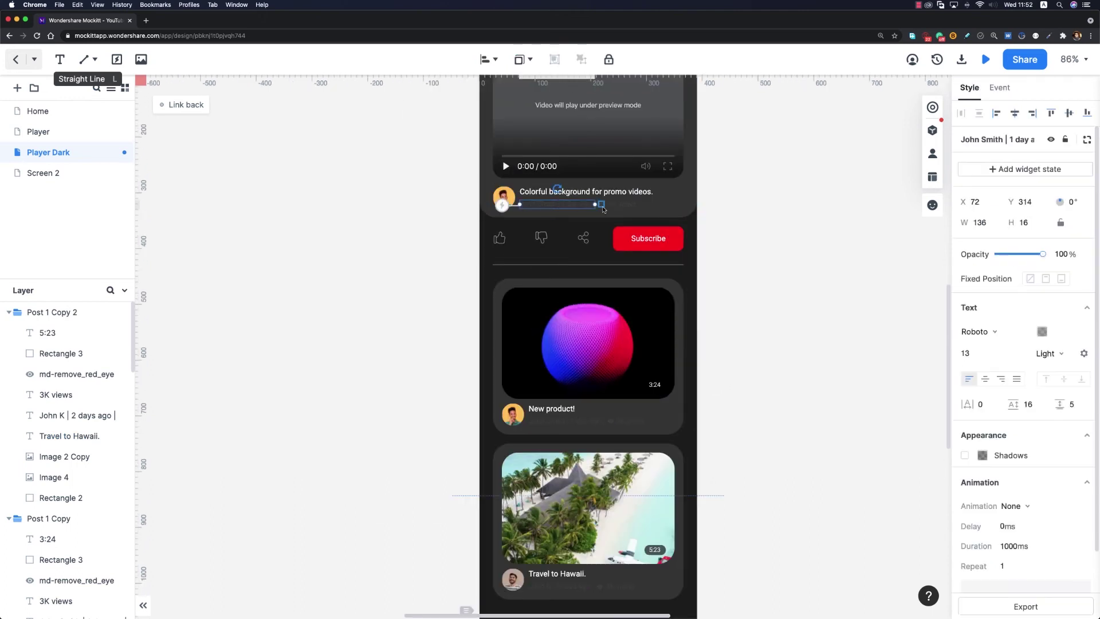
left_click(601, 206, "shift")
left_click(617, 206, "shift")
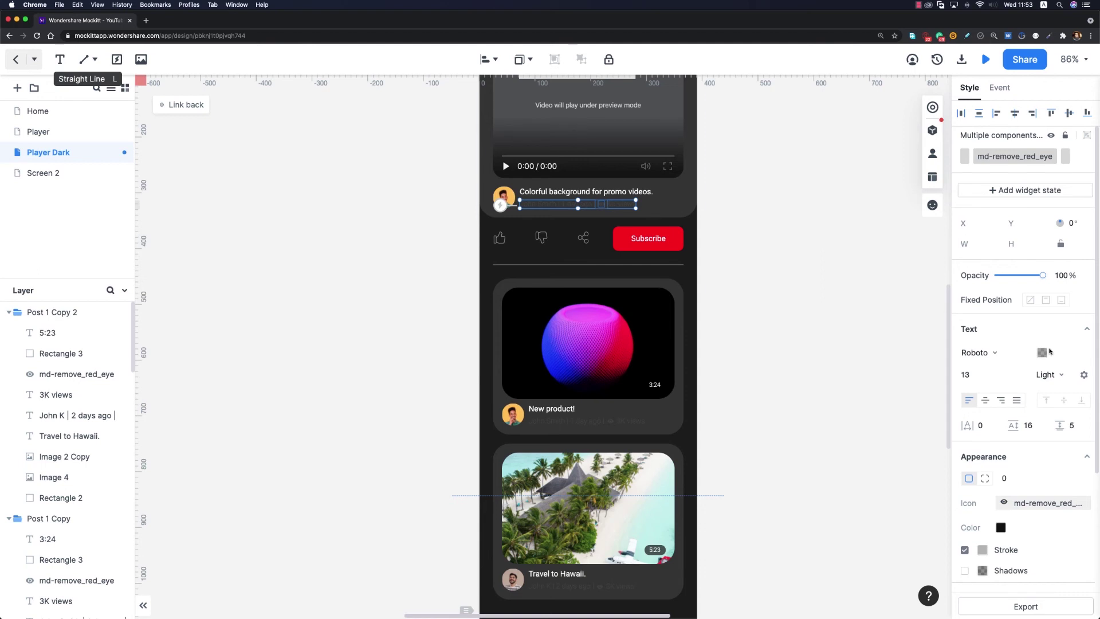
left_click(1042, 354)
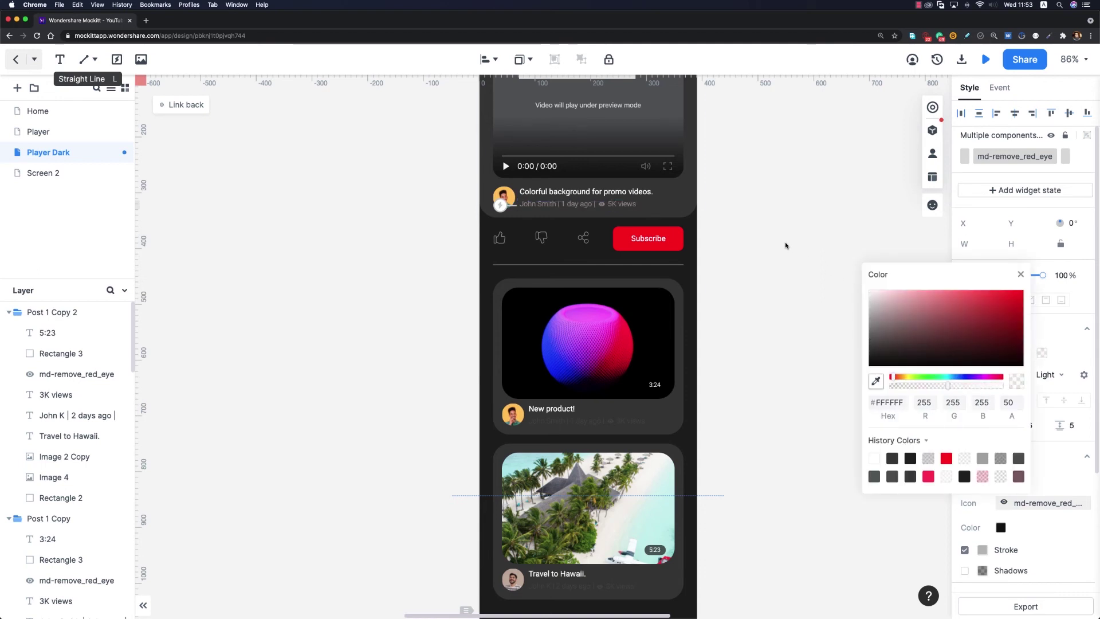
- Set the text color of the author lines and view counts in both suggested posts to #FFFFFF at 50% opacity
left_click(550, 421)
left_click(550, 421)
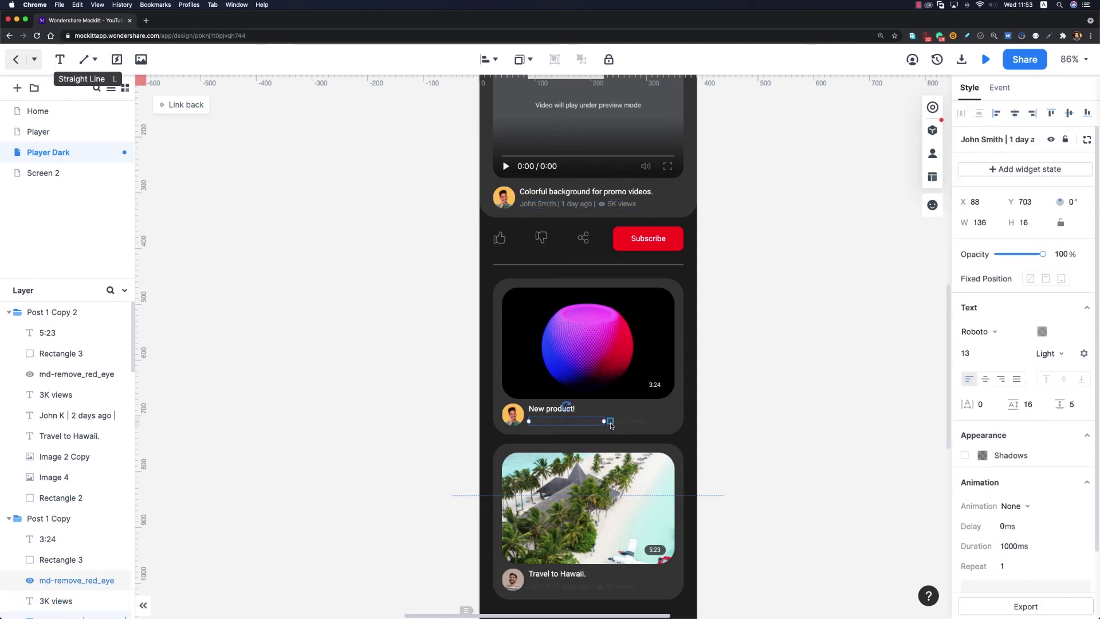
left_click(625, 425, "shift")
left_click(625, 425, "shift")
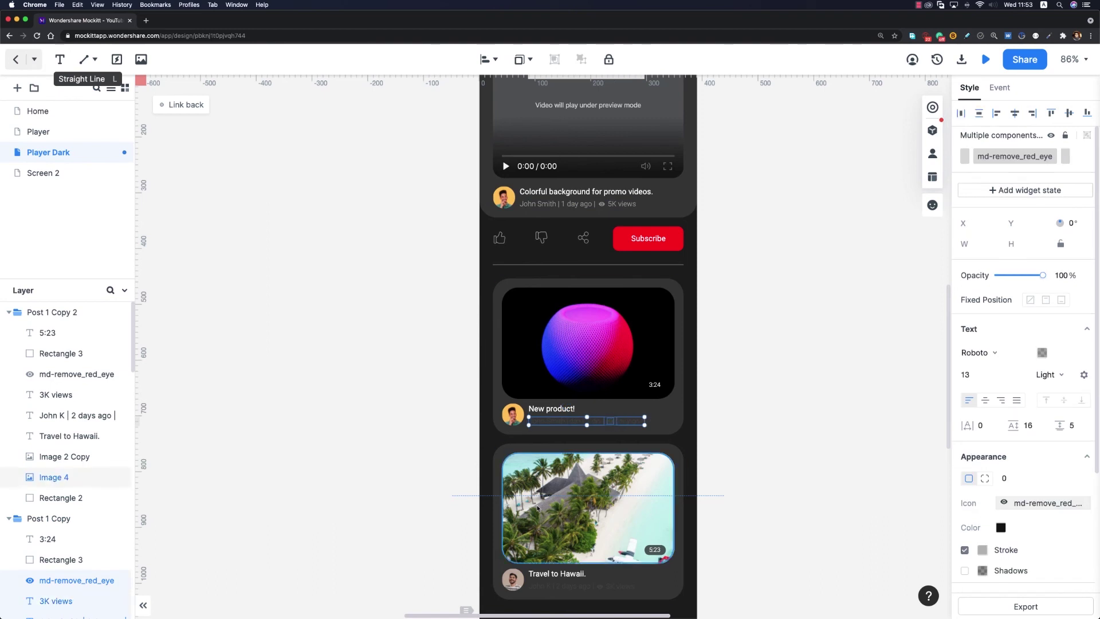
left_click(550, 586, "shift")
left_click(1042, 372)
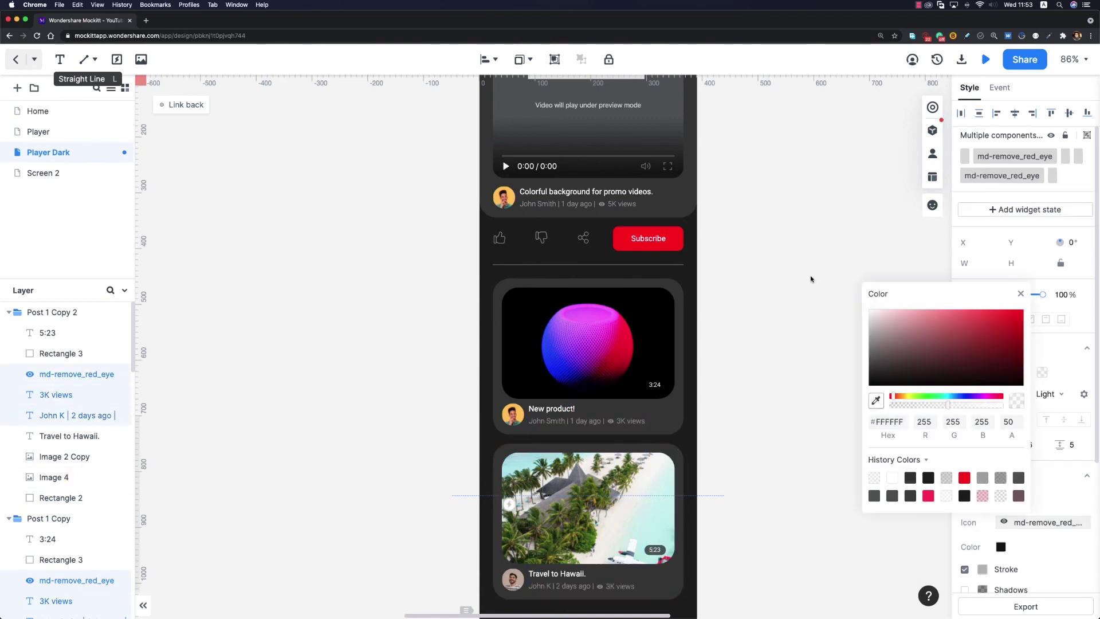
left_click(796, 295)
scroll(785, 312, "down", 3)
scroll(675, 326, "up", 1)
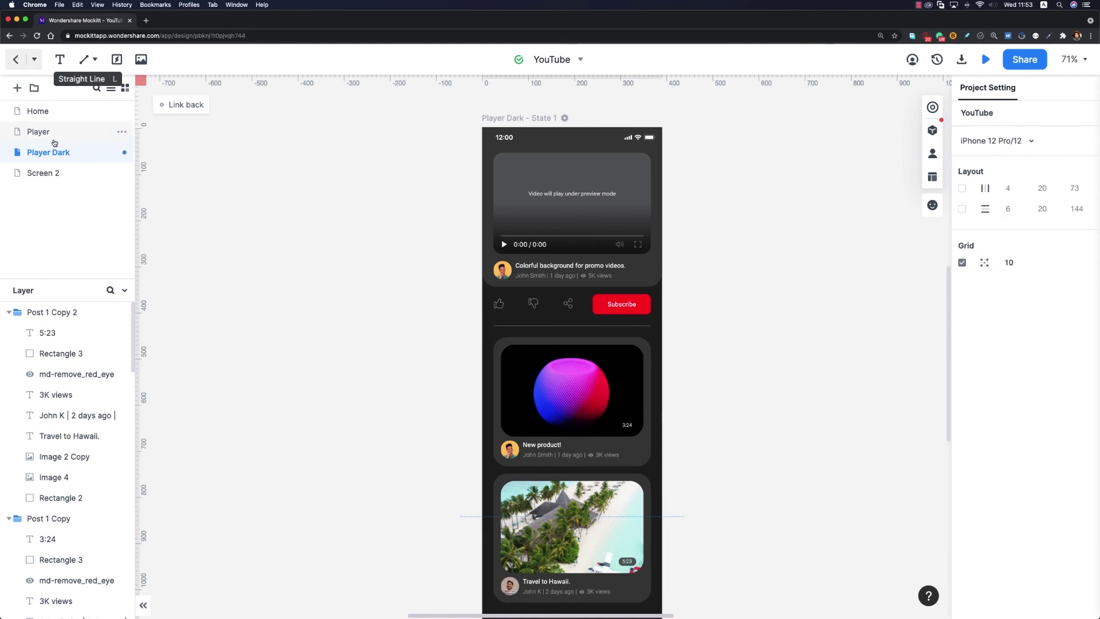
- In State 2 of the Home screen, link the first post to the Player Dark screen with a tap event
left_click(59, 110)
left_click(121, 152)
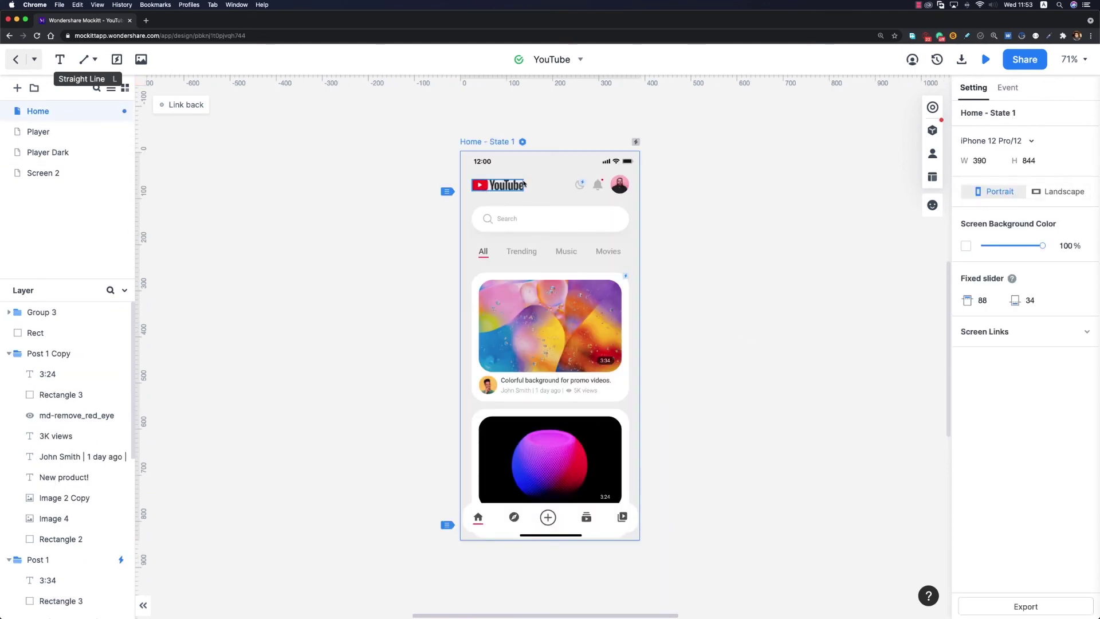
left_click(932, 107)
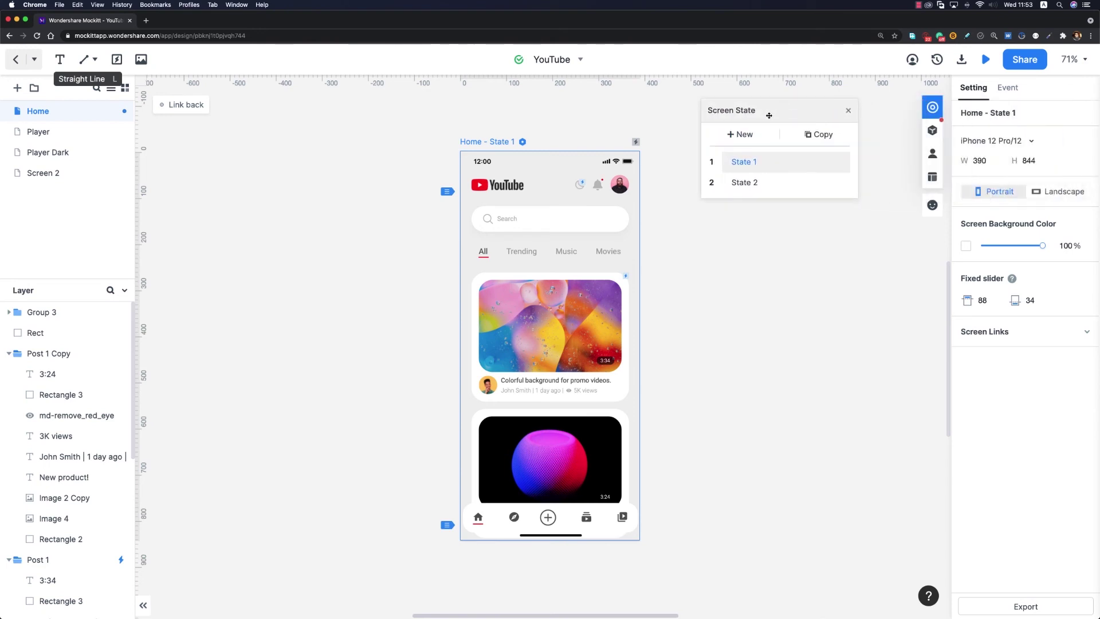
left_click(748, 185)
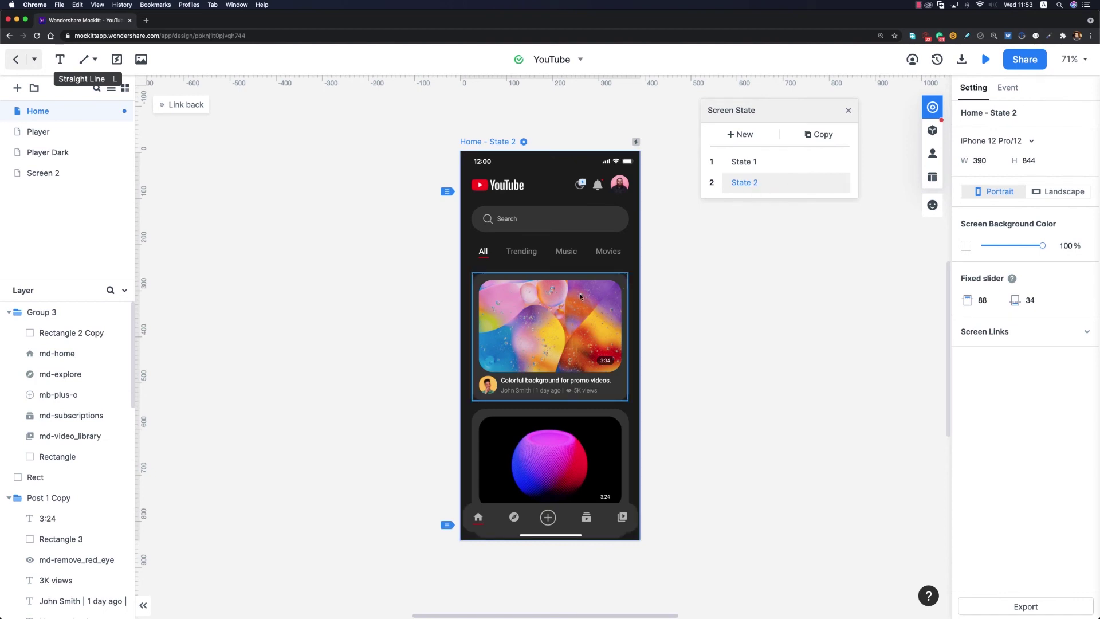
left_click(603, 301)
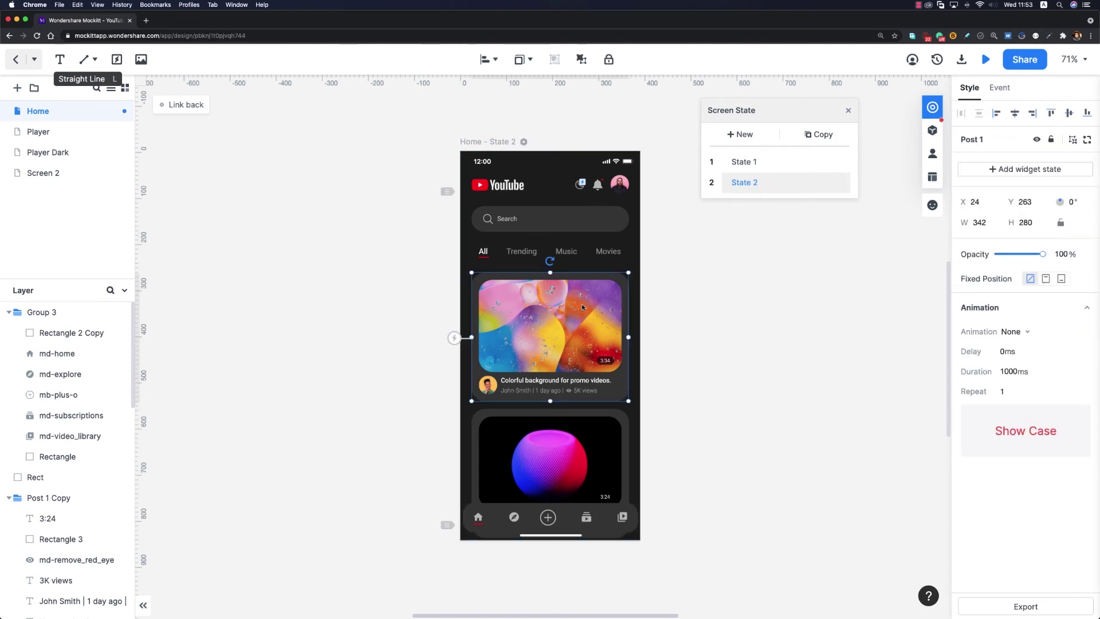
left_click_drag(455, 338, 70, 154)
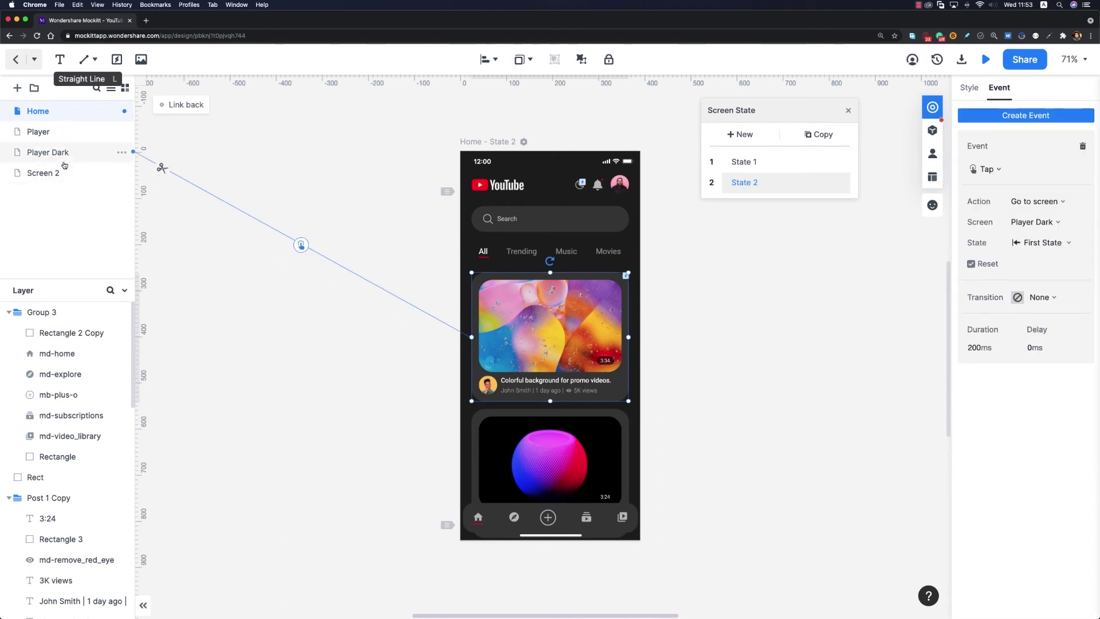
left_click(47, 117)
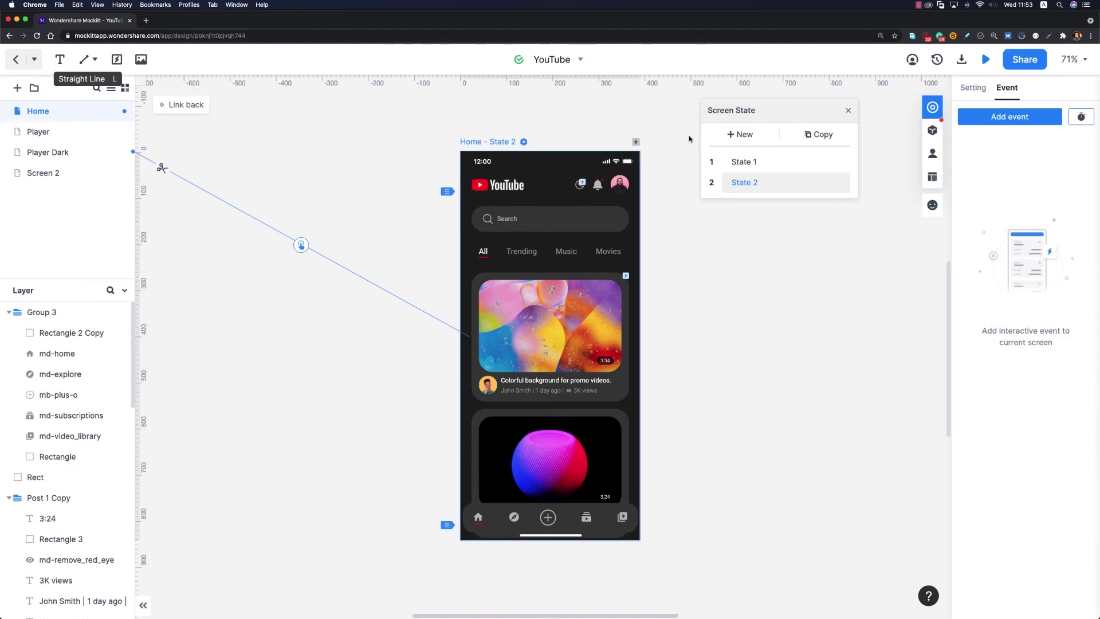
- Return the Home screen to State 1 and preview the prototype's light Player screen
left_click(711, 162)
left_click(849, 110)
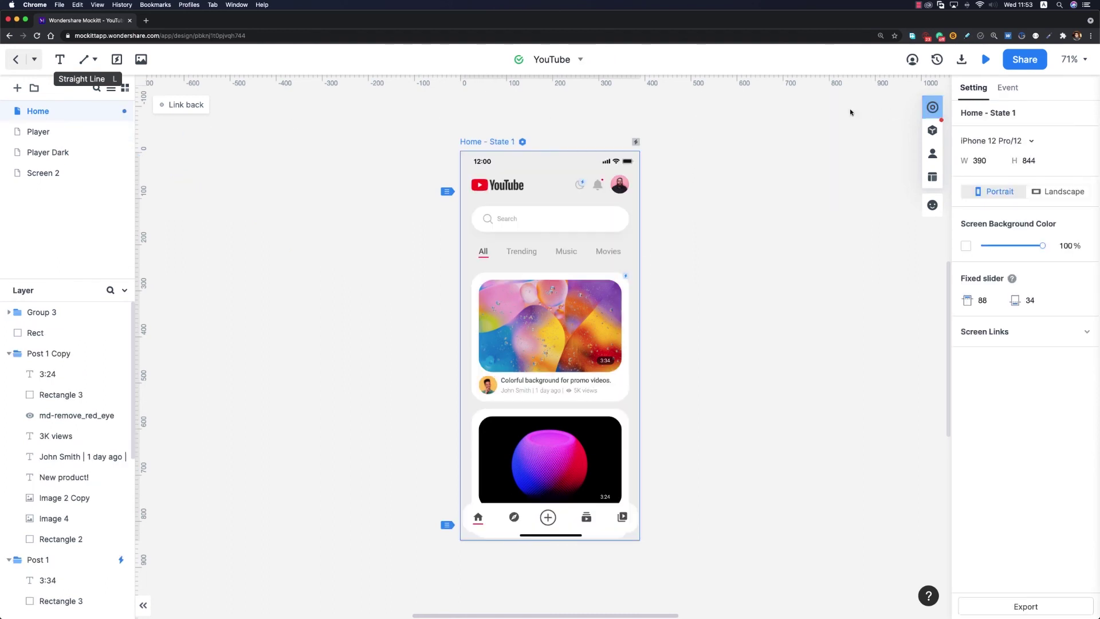
left_click(985, 59)
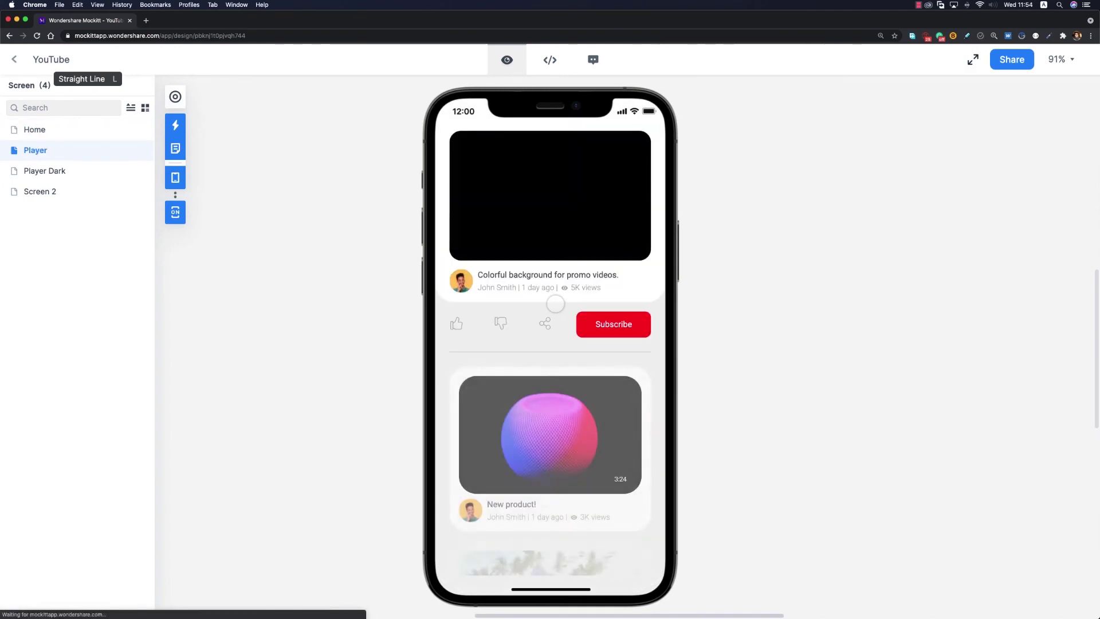
scroll(545, 184, "down", 3)
scroll(546, 184, "up", 3)
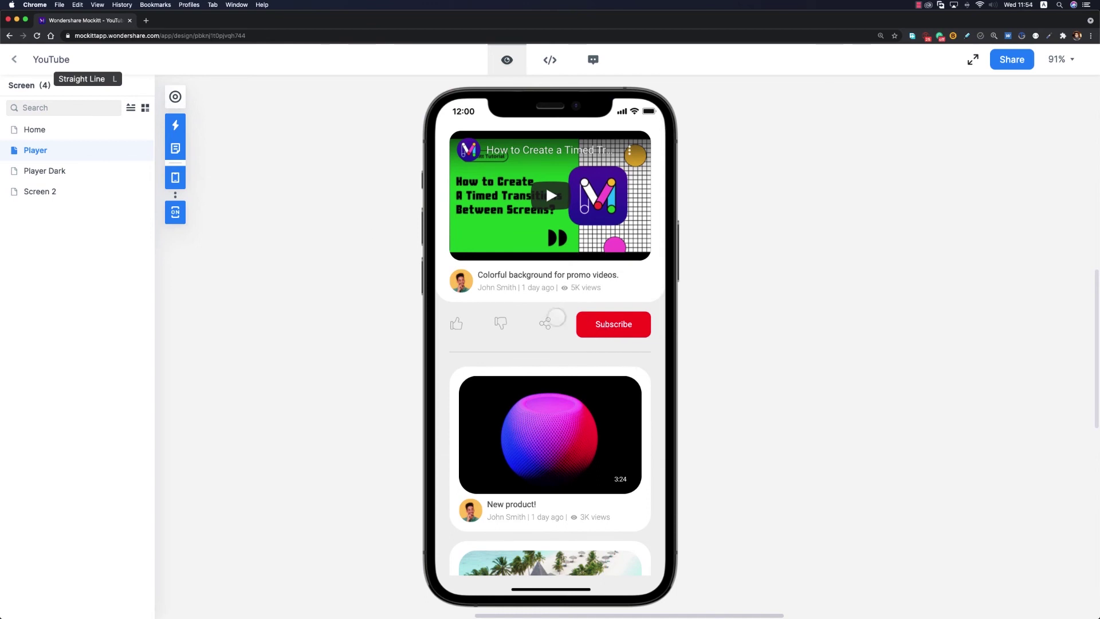
- Test the dark flow in the preview by switching Home to dark mode, opening the first post and playing its video
left_click(150, 136)
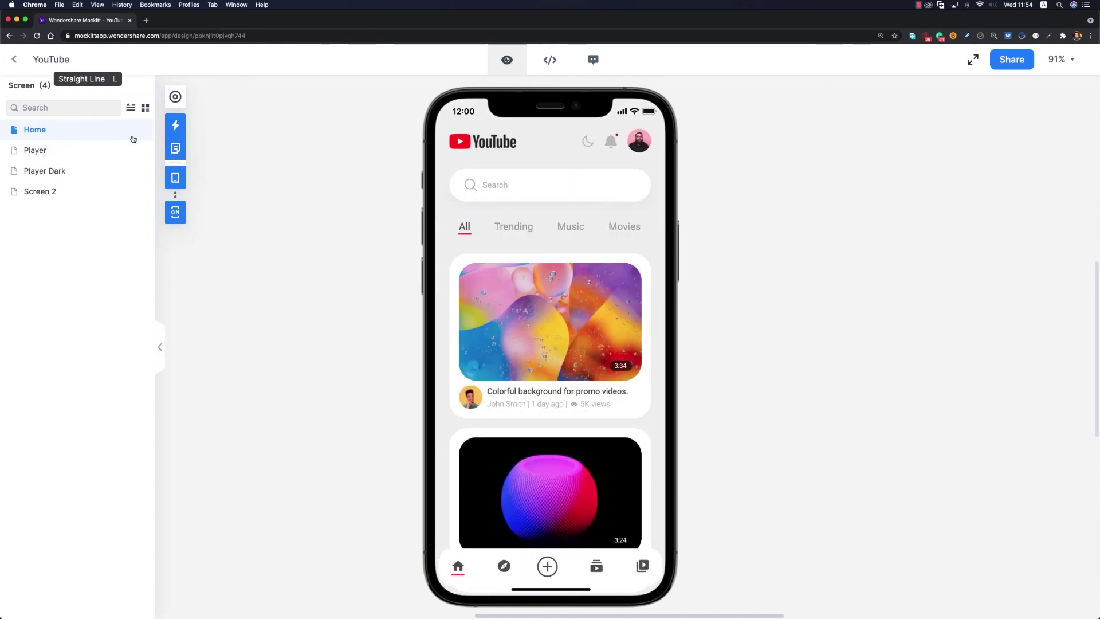
left_click(581, 142)
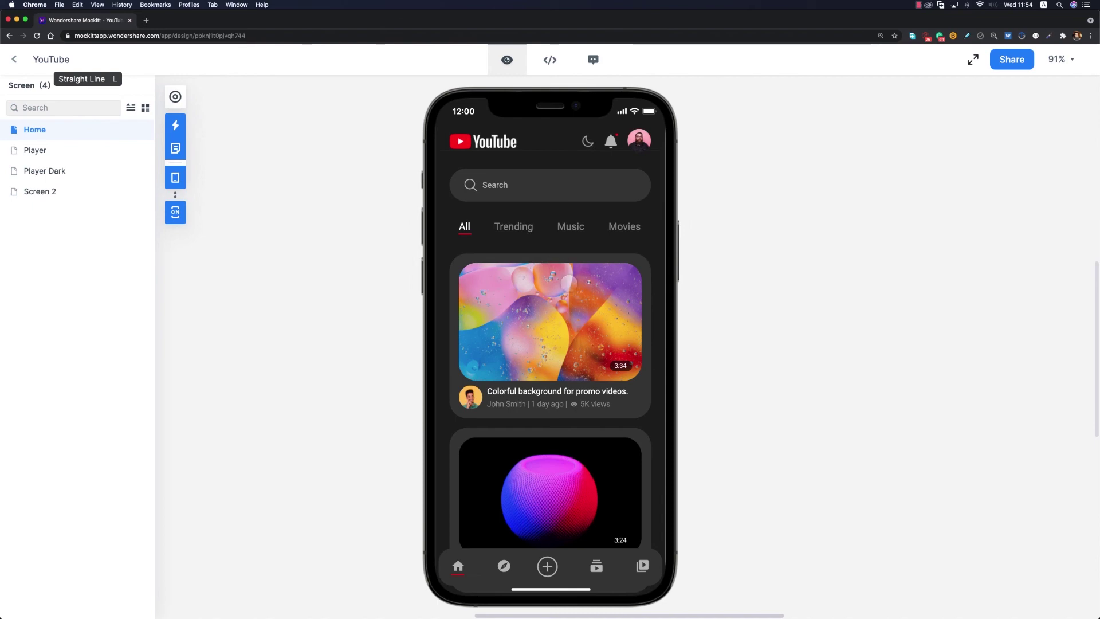
left_click(569, 281)
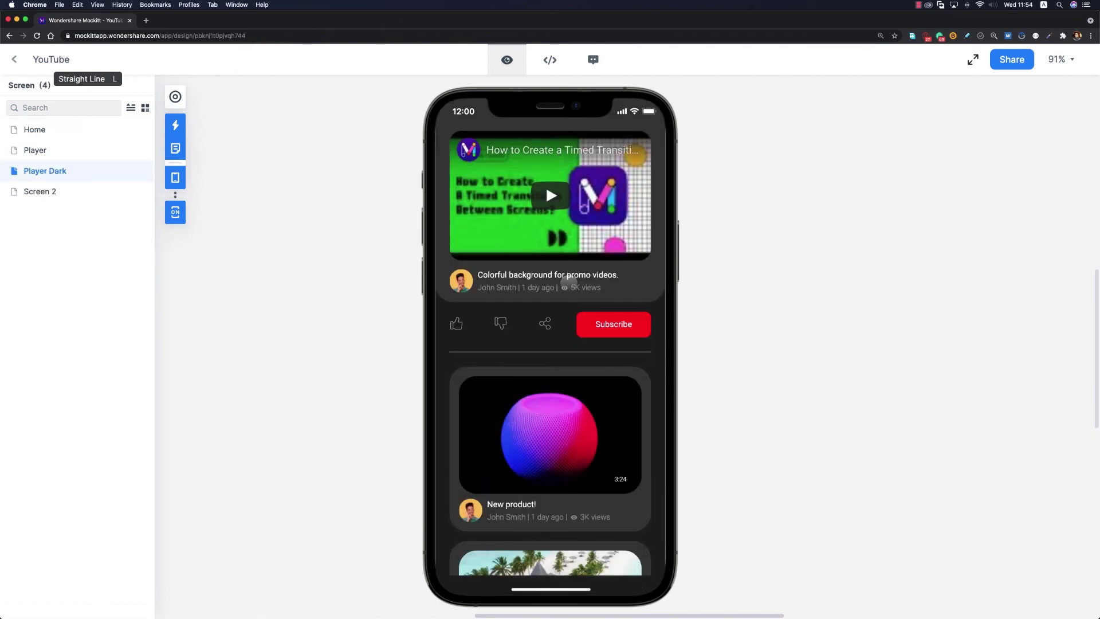
left_click(559, 214)
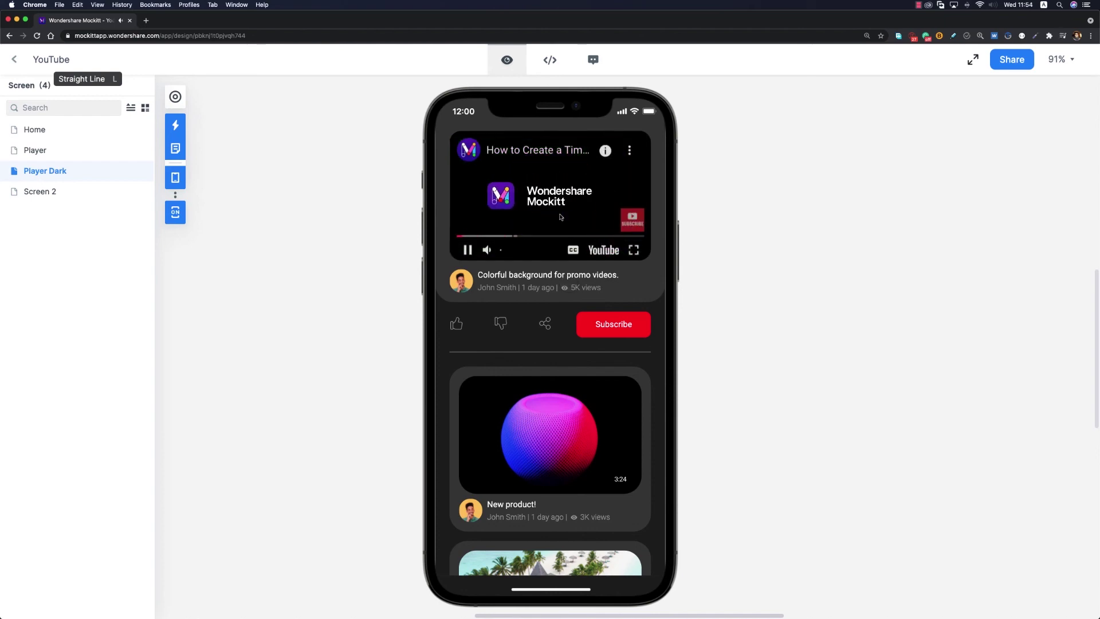
key("Escape")
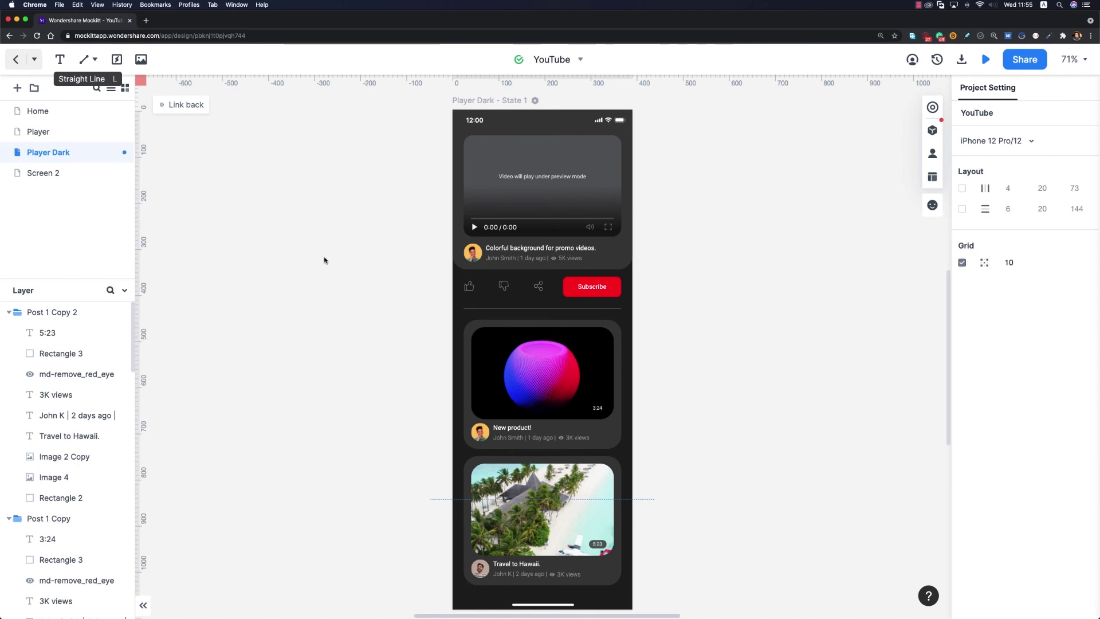
- Leave the YouTube project, create a new Design project and complete its introductory tour
left_click(14, 62)
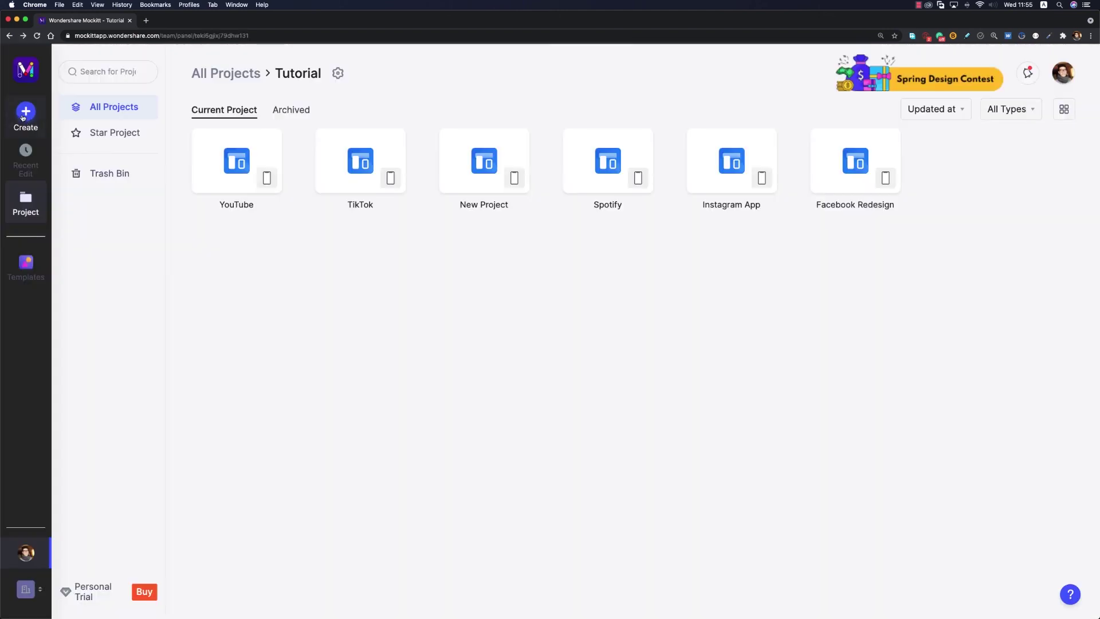
left_click(23, 117)
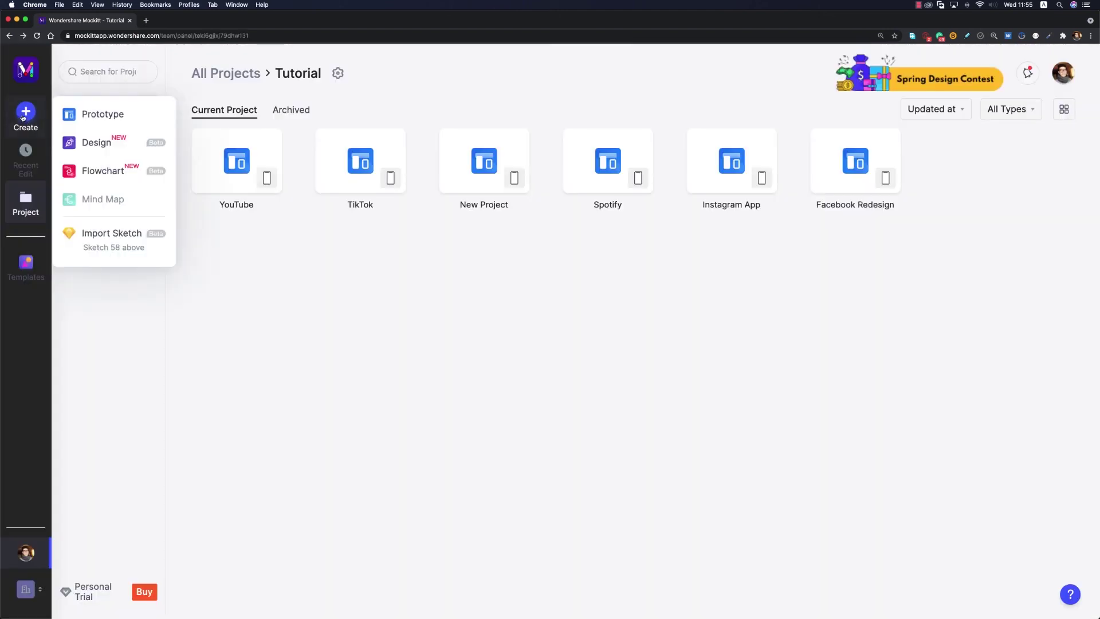
left_click(95, 149)
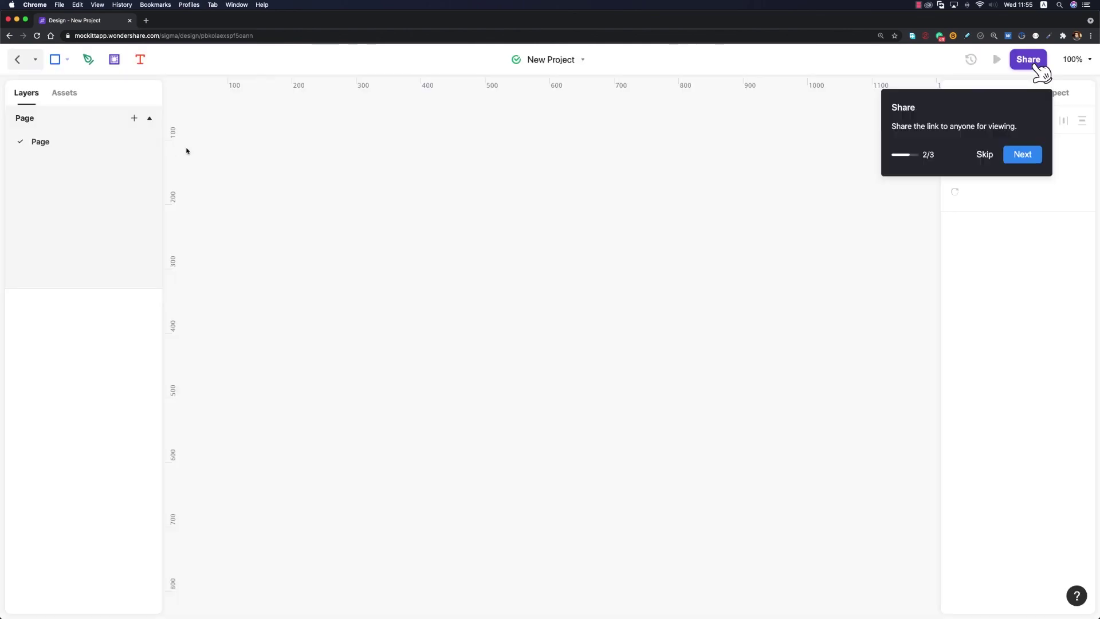
left_click(1025, 159)
left_click(1027, 202)
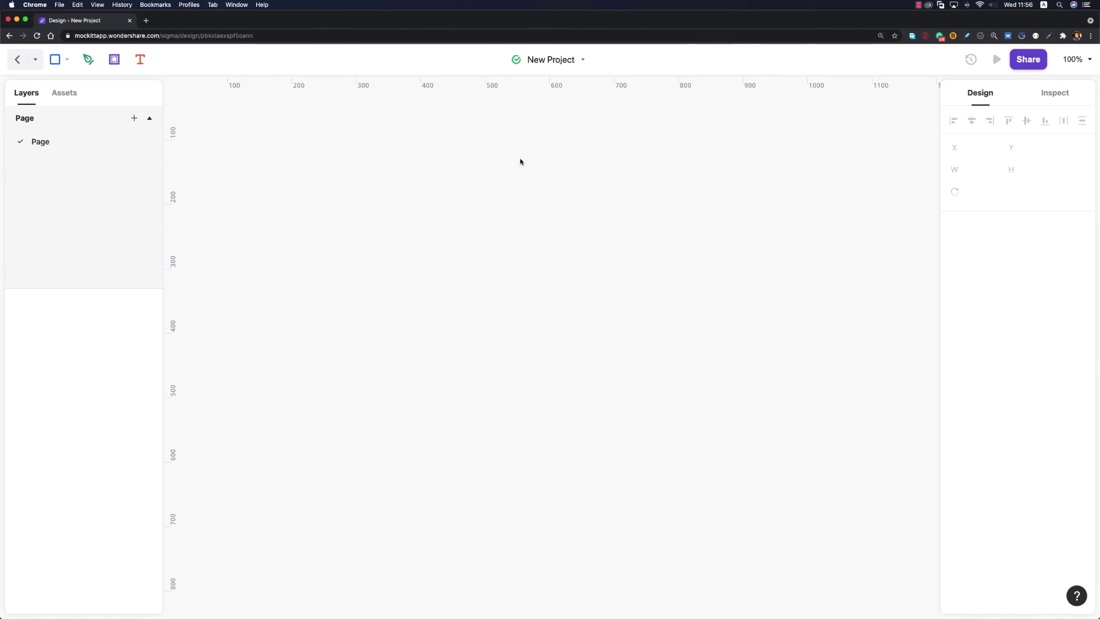
- Add an iPhone 12 Pro Max artboard (428 × 926) to the new design page
key("a")
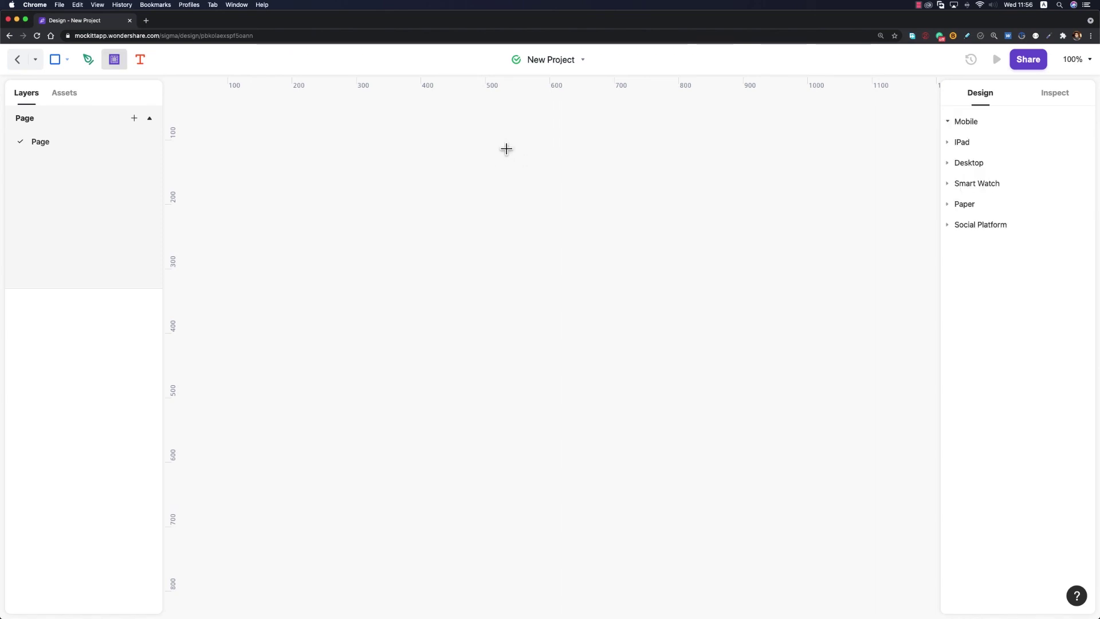
left_click(947, 123)
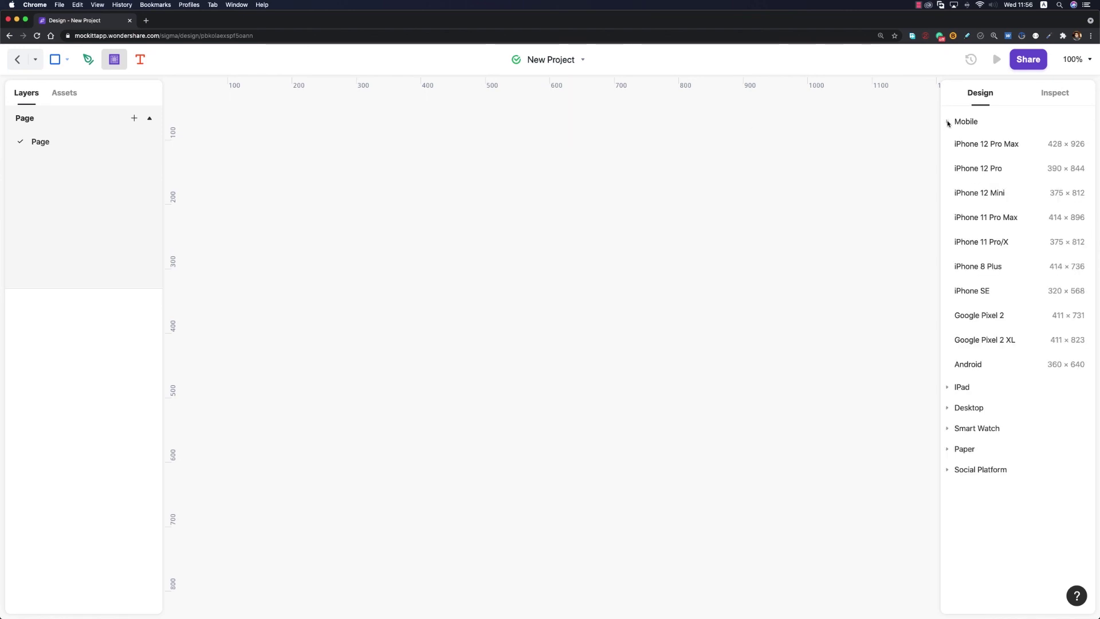
left_click(979, 146)
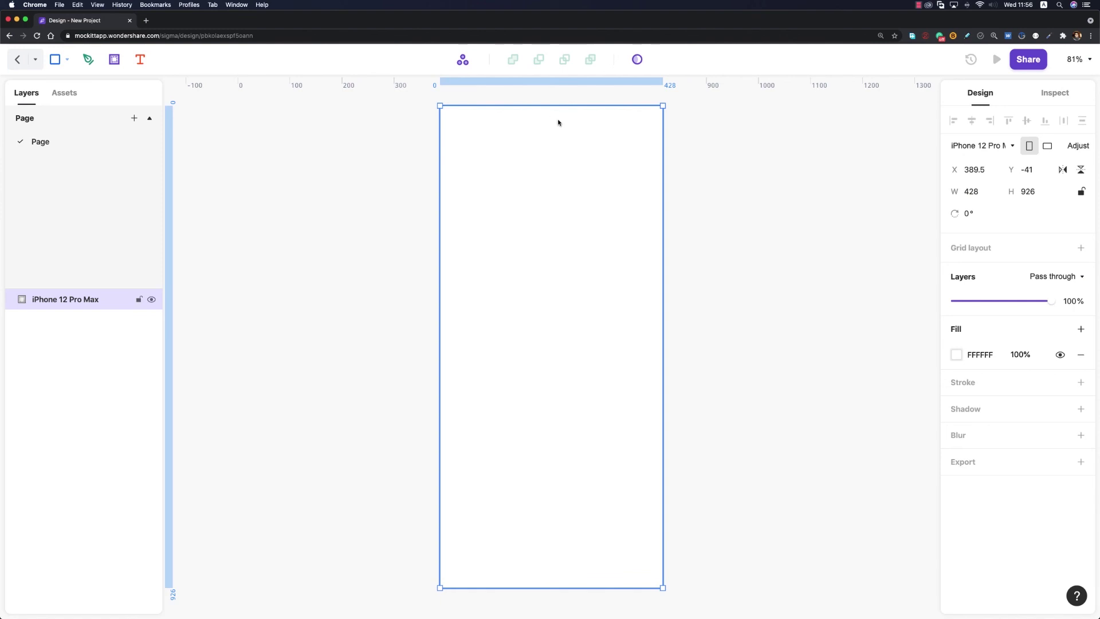
- Draw a rectangle about 267 × 199 in the artboard's upper part and give it a linear gradient fill starting in bright red
left_click(55, 59)
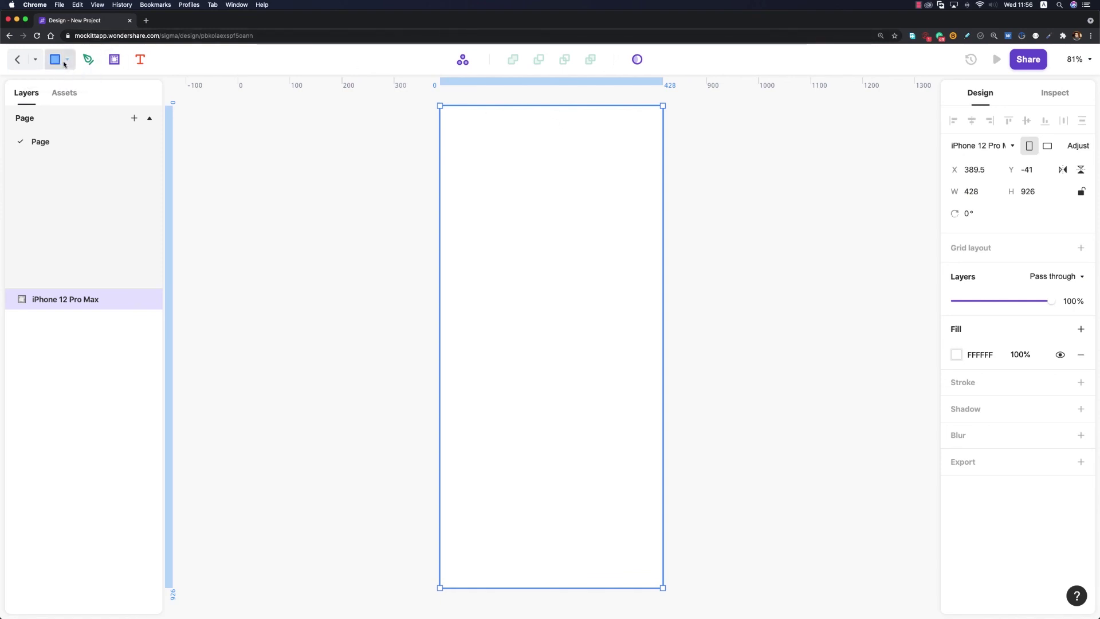
left_click_drag(480, 153, 619, 256)
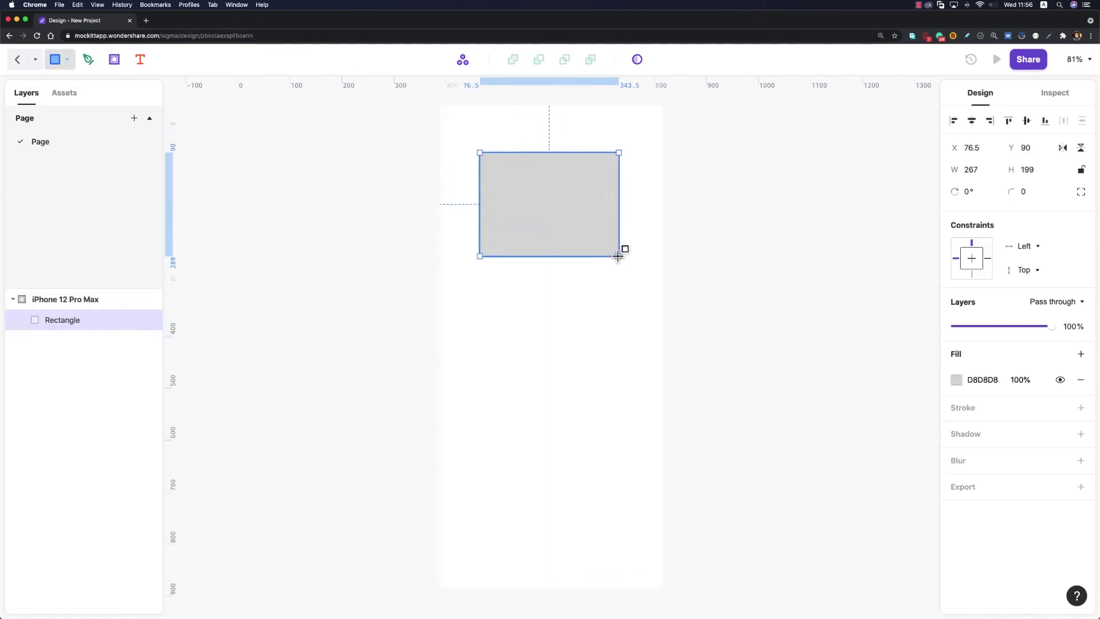
left_click(955, 380)
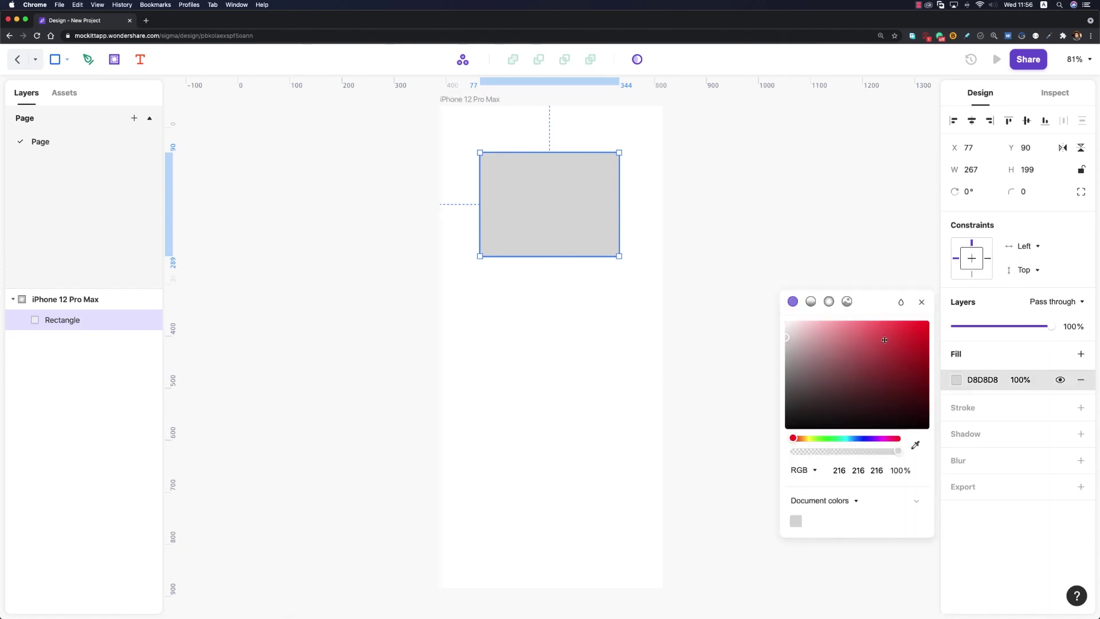
left_click(810, 303)
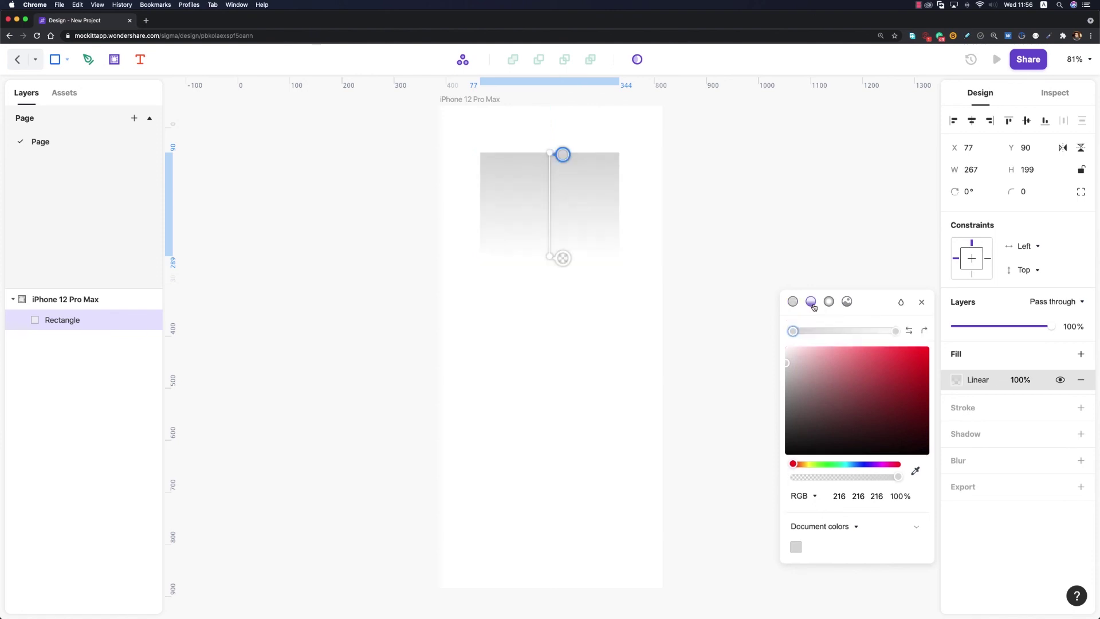
left_click(829, 304)
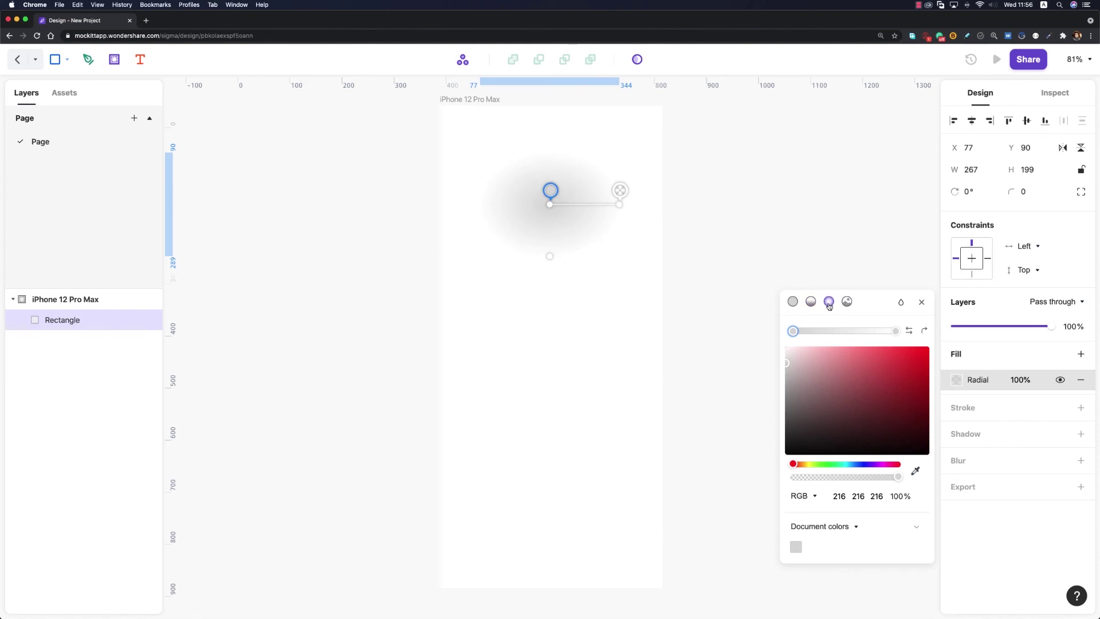
left_click(809, 303)
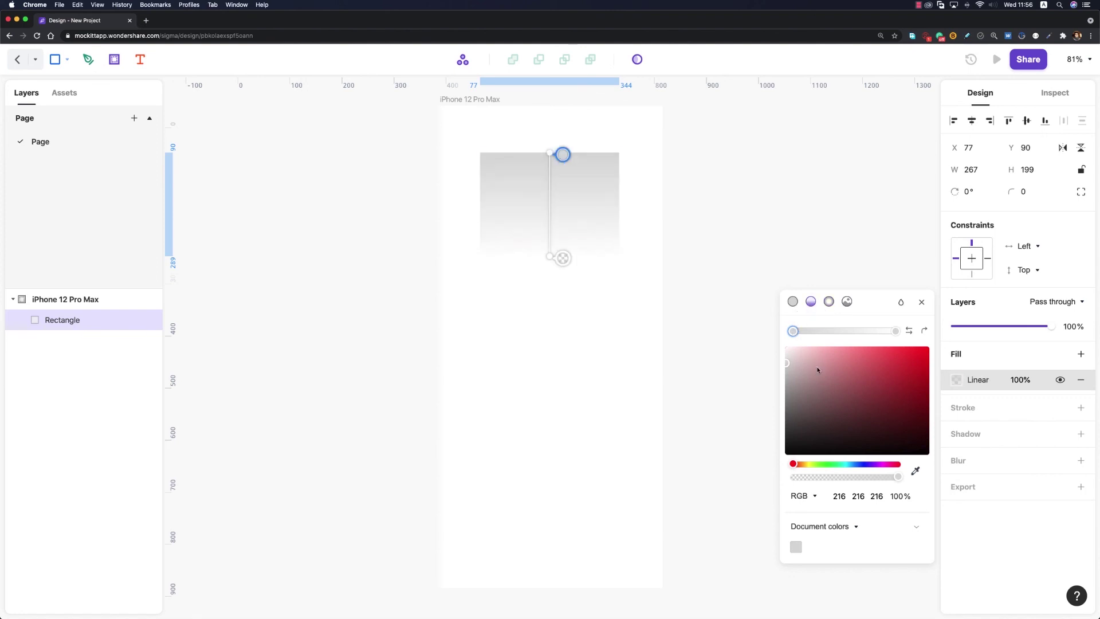
left_click_drag(818, 370, 942, 354)
- Set the gradient's end stop to dark red (RGB 93, 0, 0) at 100% opacity
left_click(895, 332)
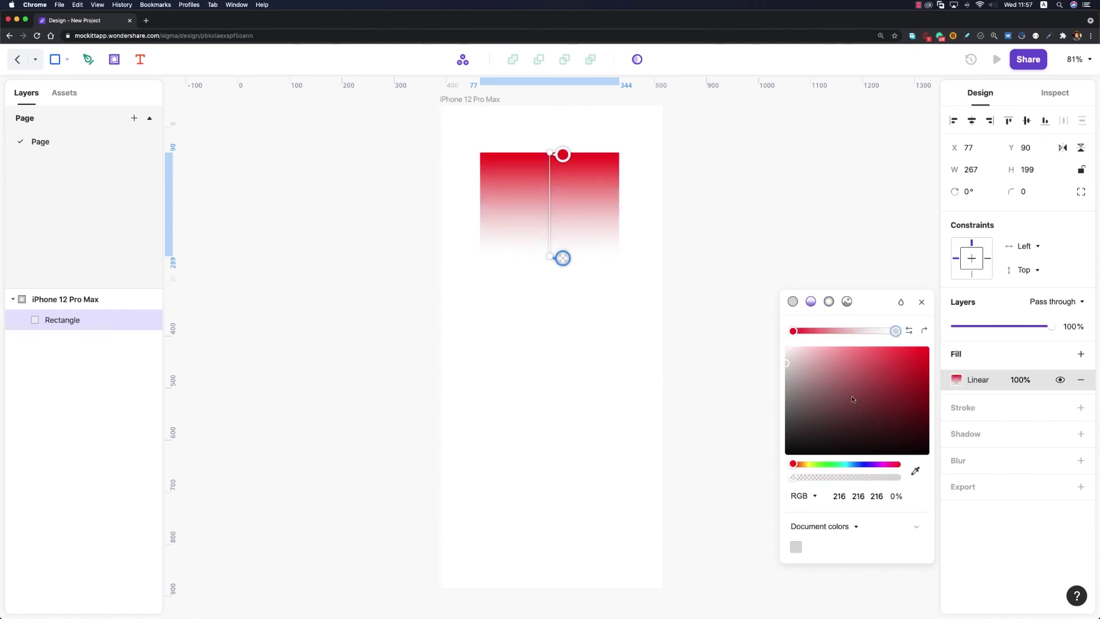
left_click_drag(853, 400, 954, 414)
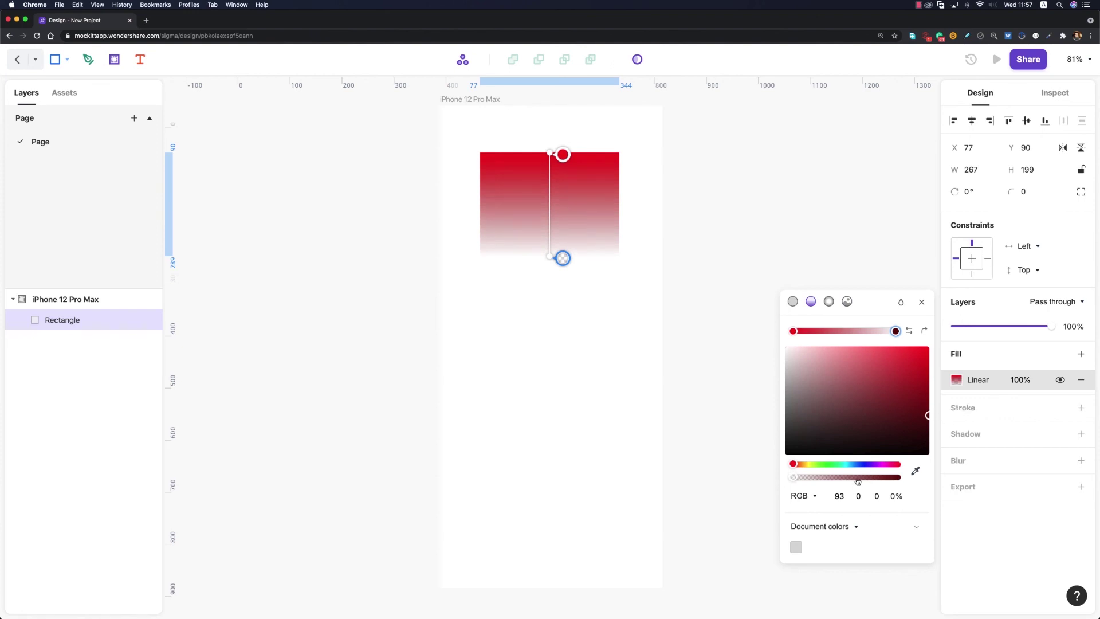
left_click_drag(858, 480, 915, 478)
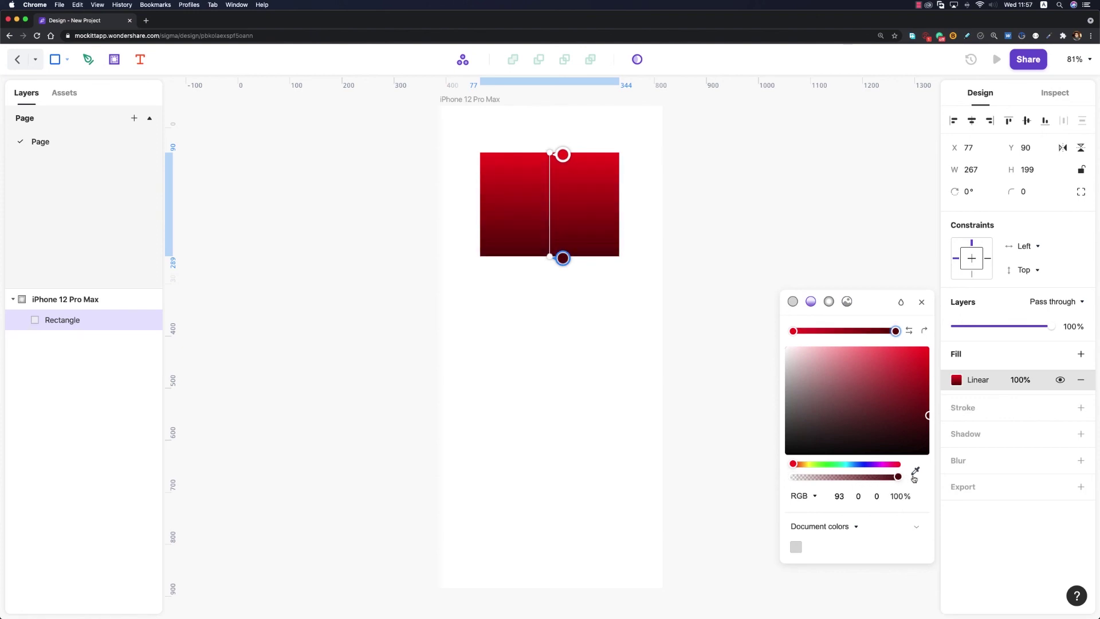
- Close the colour picker and undo the colour and opacity changes to the gradient's end stop
left_click(921, 302)
key("super+z")
key("super+z")
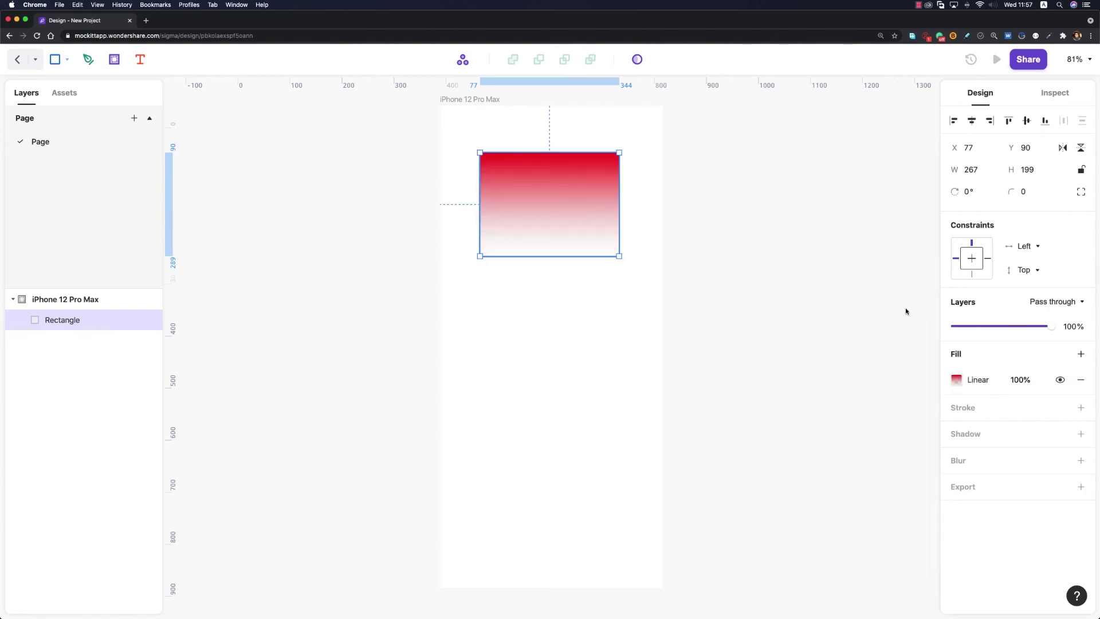